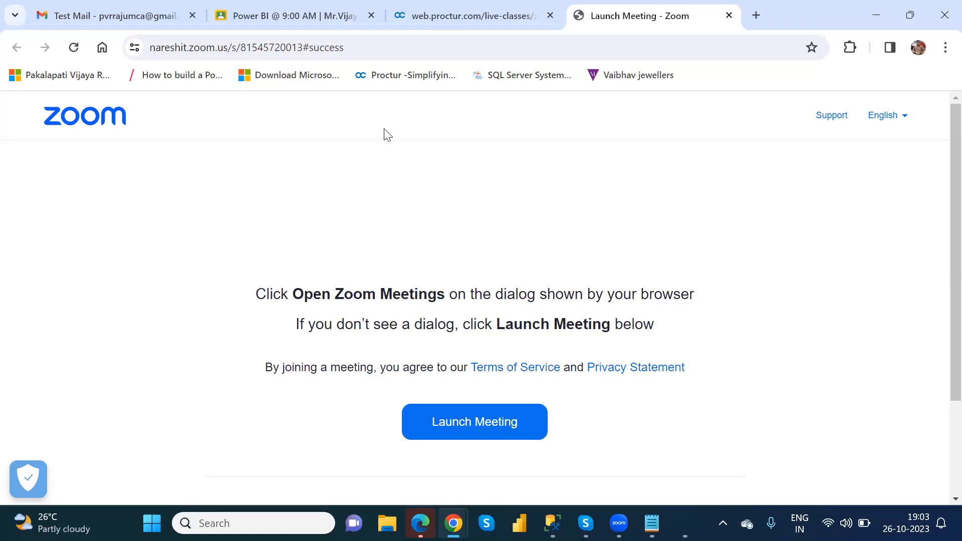
# Go to powerautomate.microsoft.com by entering 'power' in Chrome's address bar
pyautogui.hotkey('ctrl', 'l')
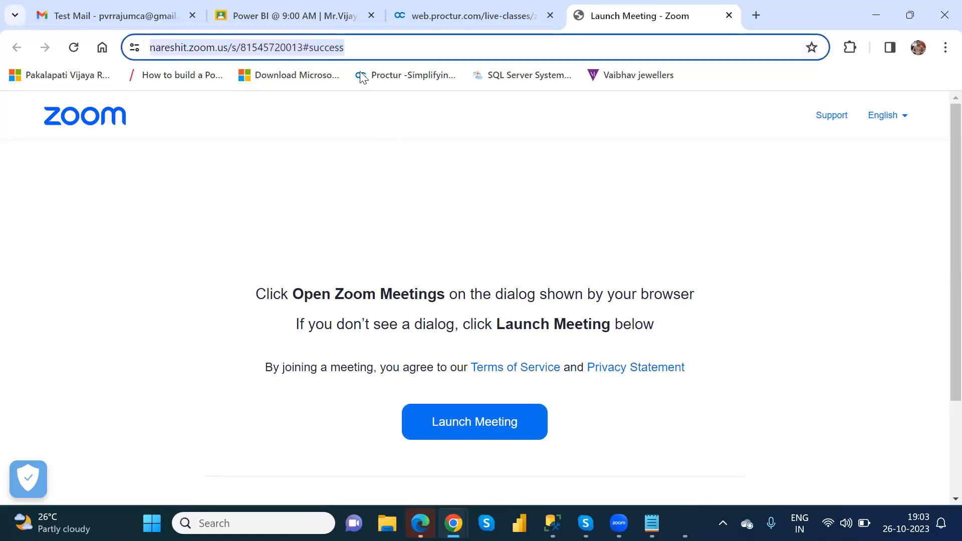
pyautogui.write('power')
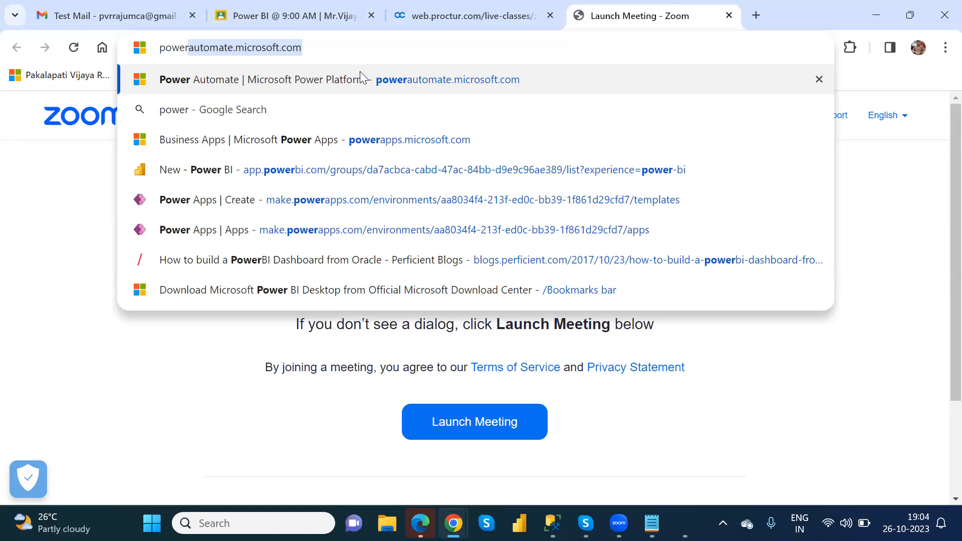
pyautogui.press('Return')
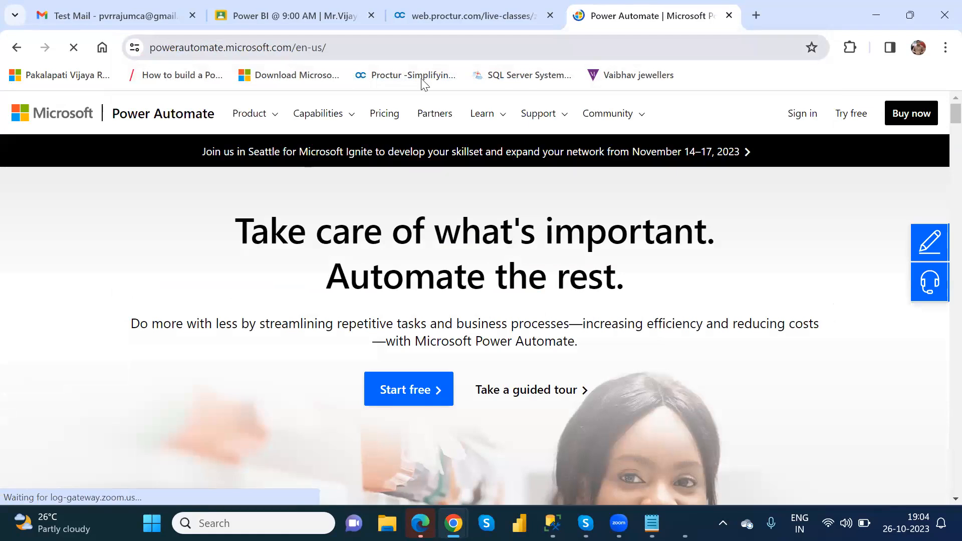
# Sign in to reach the make.powerautomate.com home page in the NareshIT_B1 environment
pyautogui.click(806, 114)
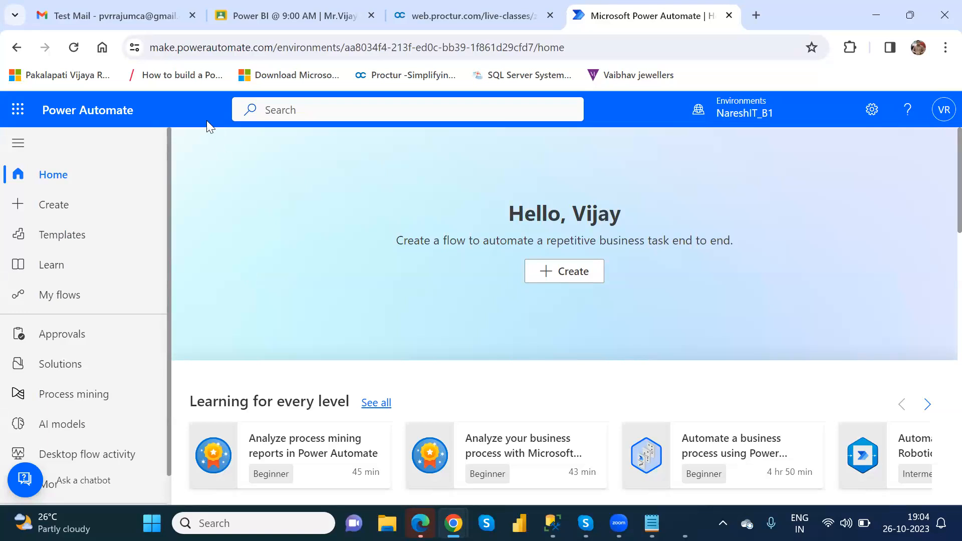
# Confirm NareshIT_B1 in the Environments list and go to the Create page
pyautogui.click(752, 113)
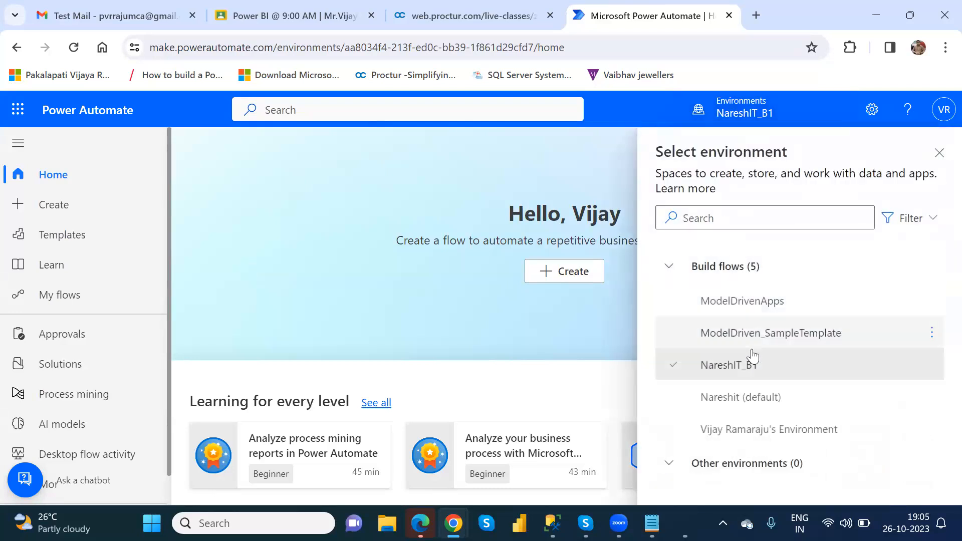
pyautogui.moveTo(753, 397)
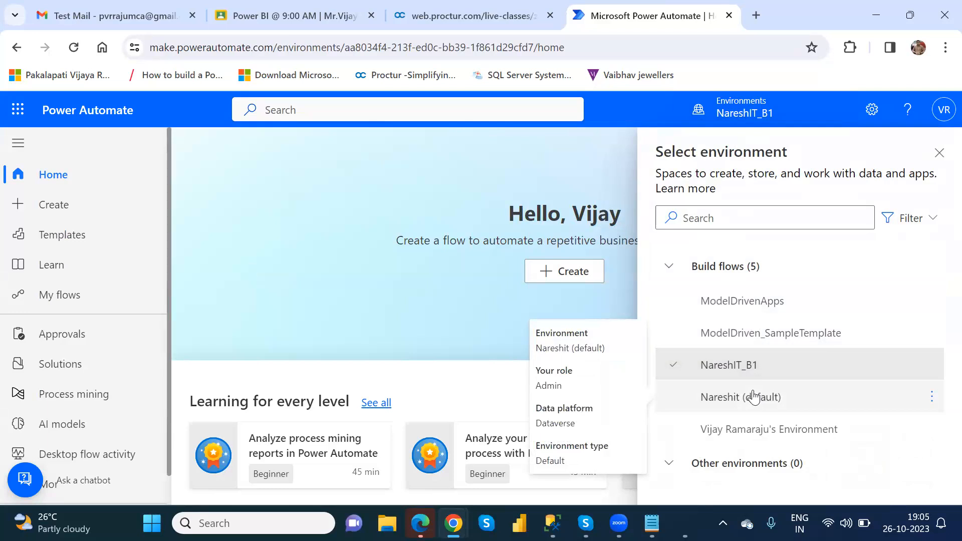
pyautogui.moveTo(730, 365)
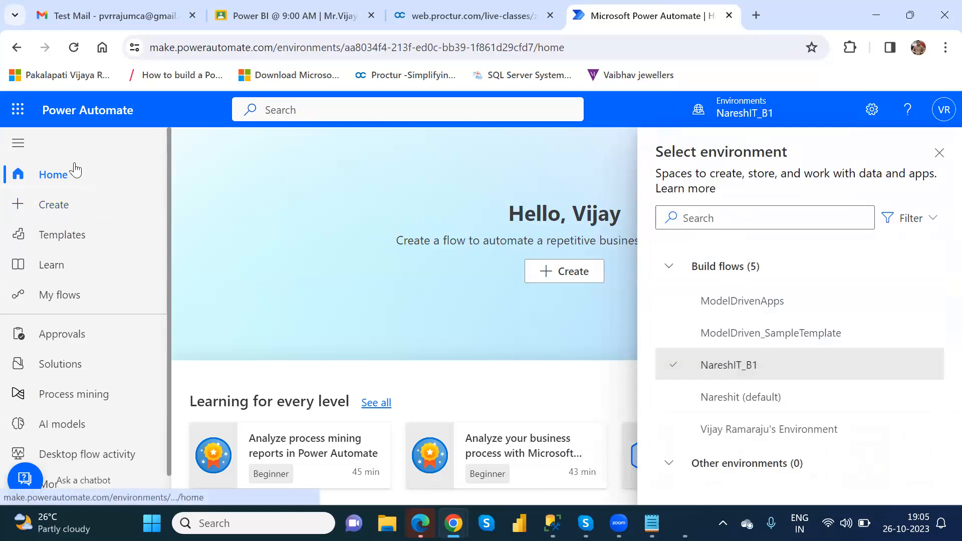
pyautogui.click(66, 213)
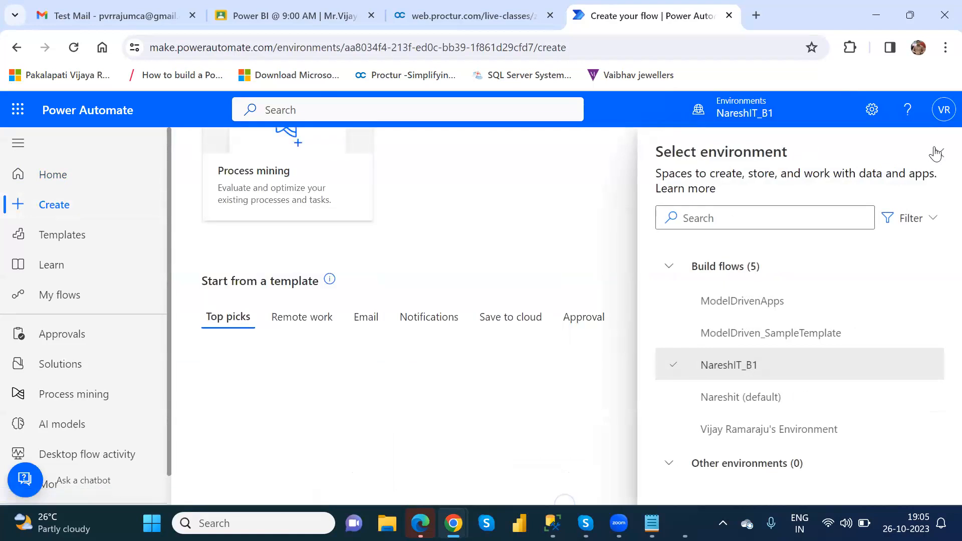
pyautogui.click(936, 153)
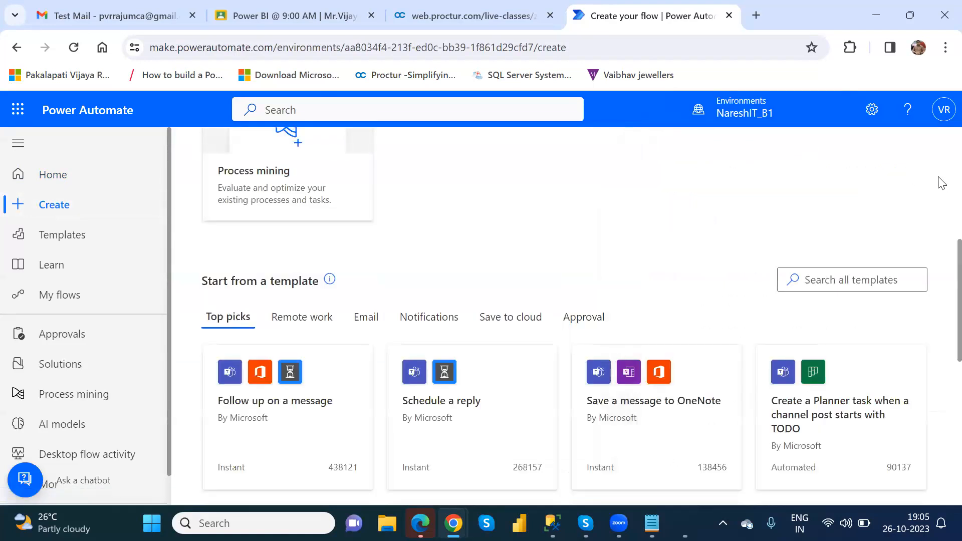
pyautogui.scroll(5, 942, 180)
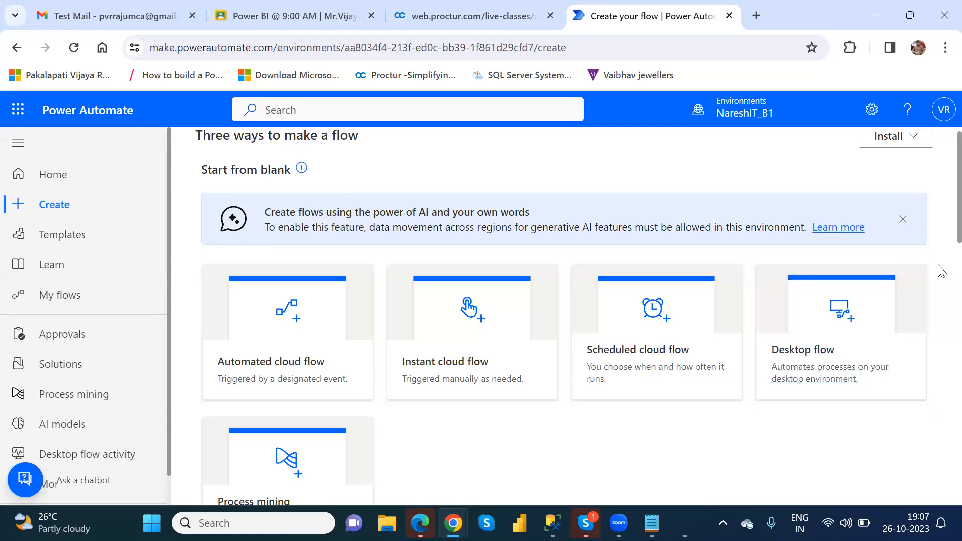
pyautogui.scroll(-3, 940, 235)
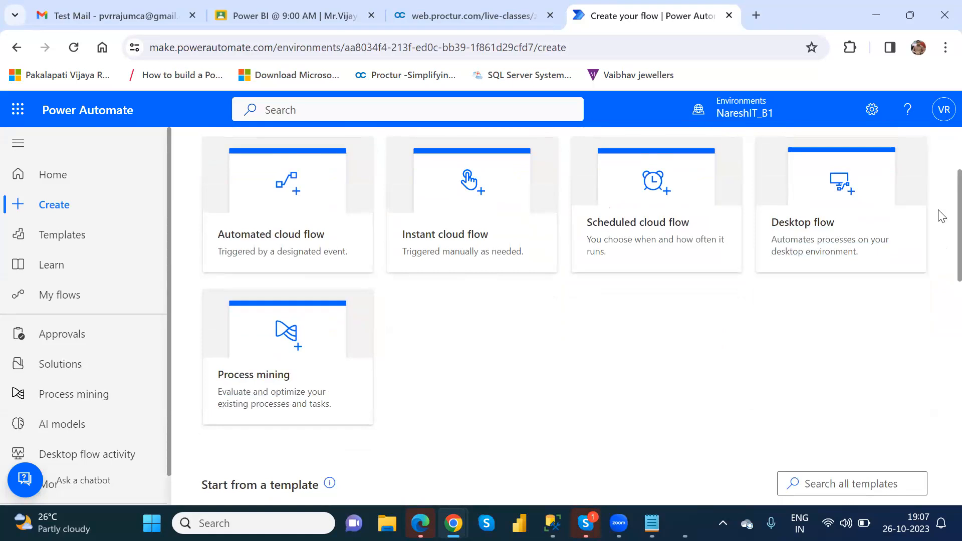
pyautogui.scroll(3, 937, 206)
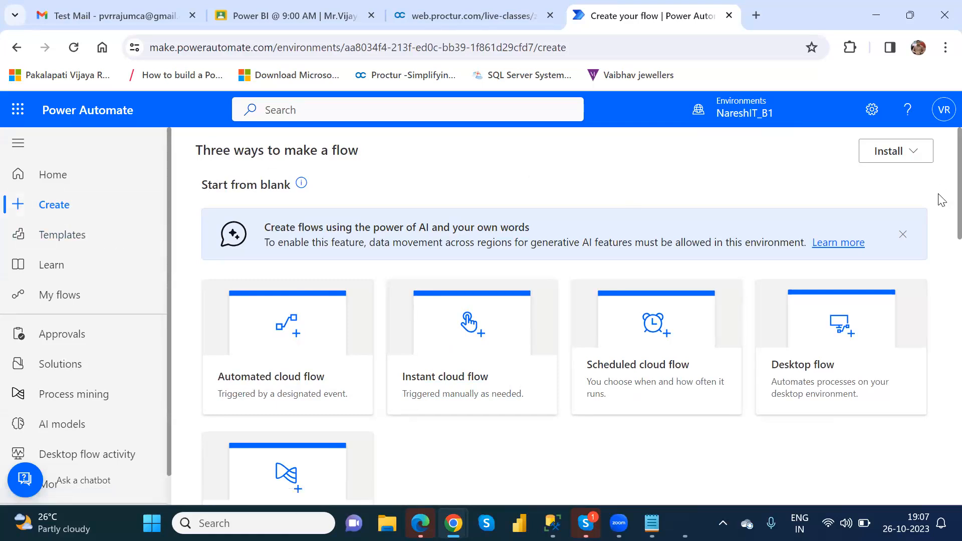
pyautogui.scroll(-8, 940, 222)
pyautogui.scroll(-1, 941, 329)
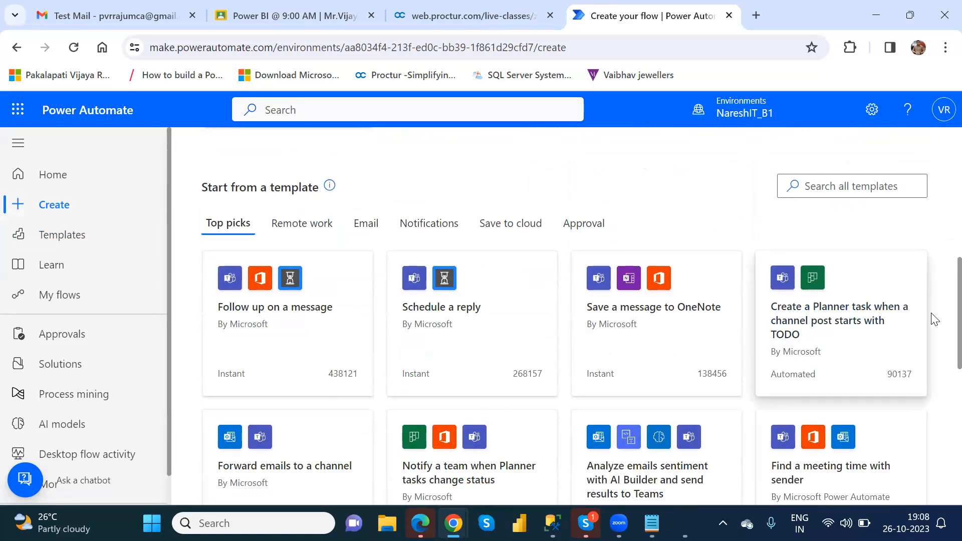
pyautogui.scroll(-10, 941, 316)
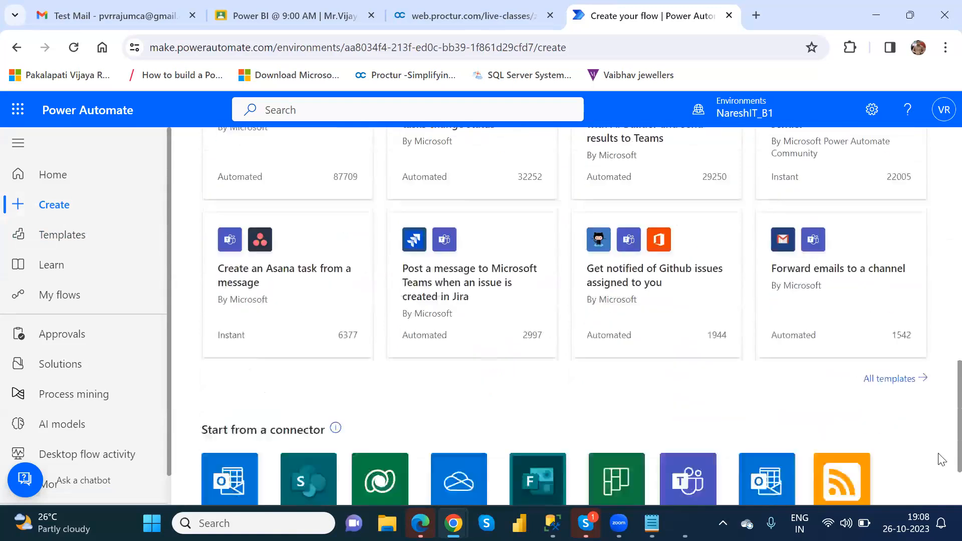
pyautogui.scroll(10, 941, 414)
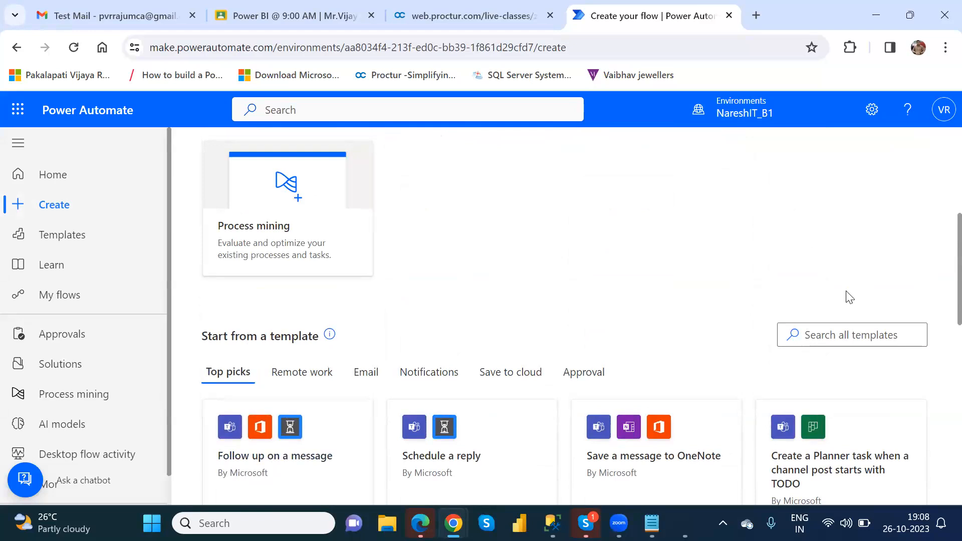
pyautogui.scroll(4, 941, 251)
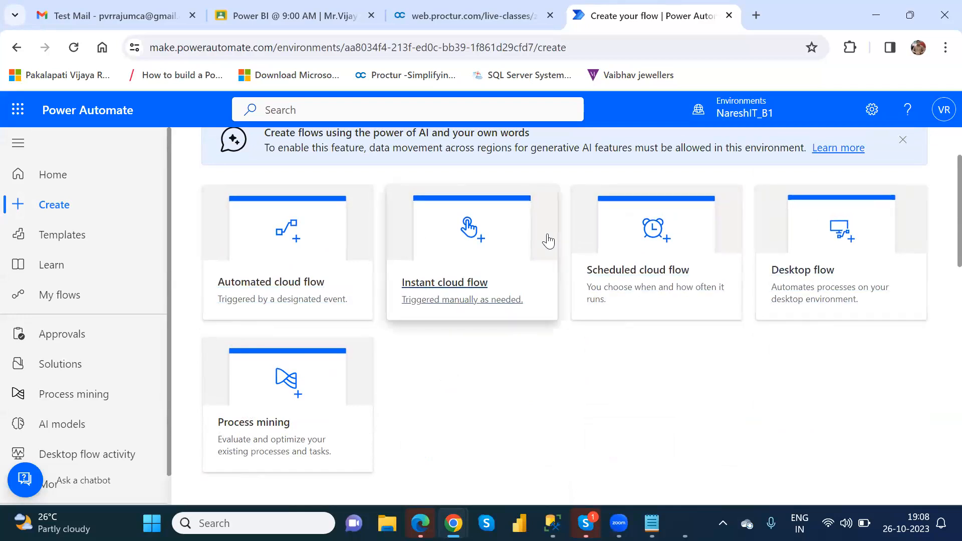
pyautogui.click(50, 243)
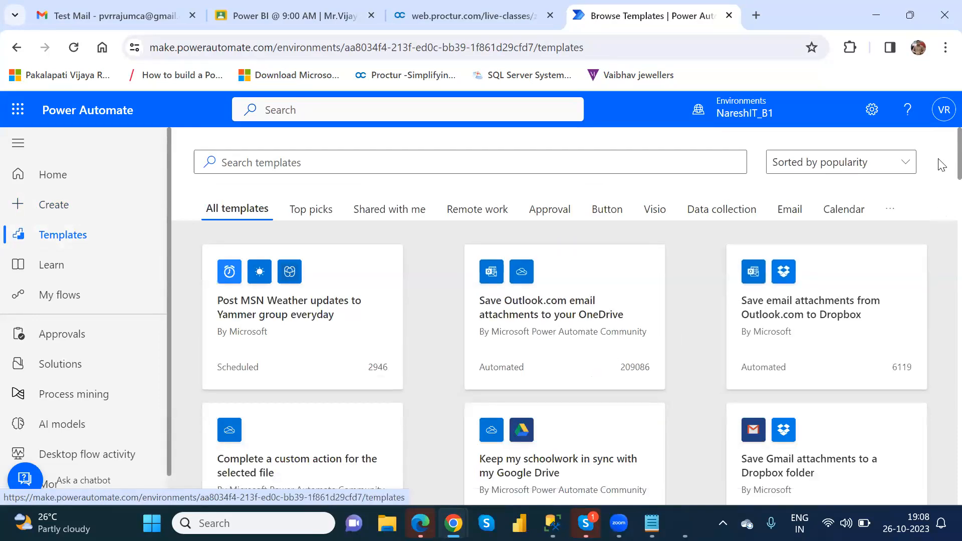
pyautogui.scroll(-1, 941, 165)
pyautogui.scroll(-2, 941, 178)
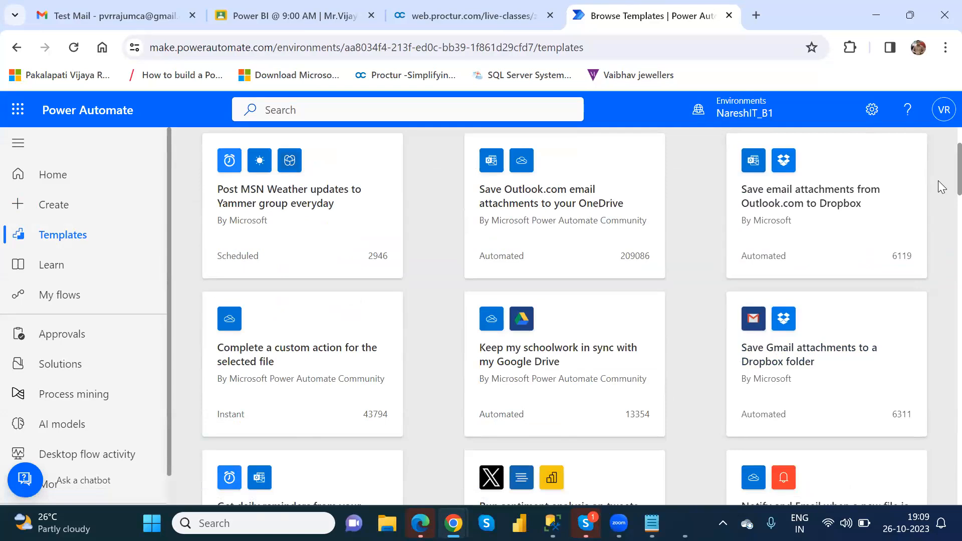
pyautogui.scroll(-5, 938, 167)
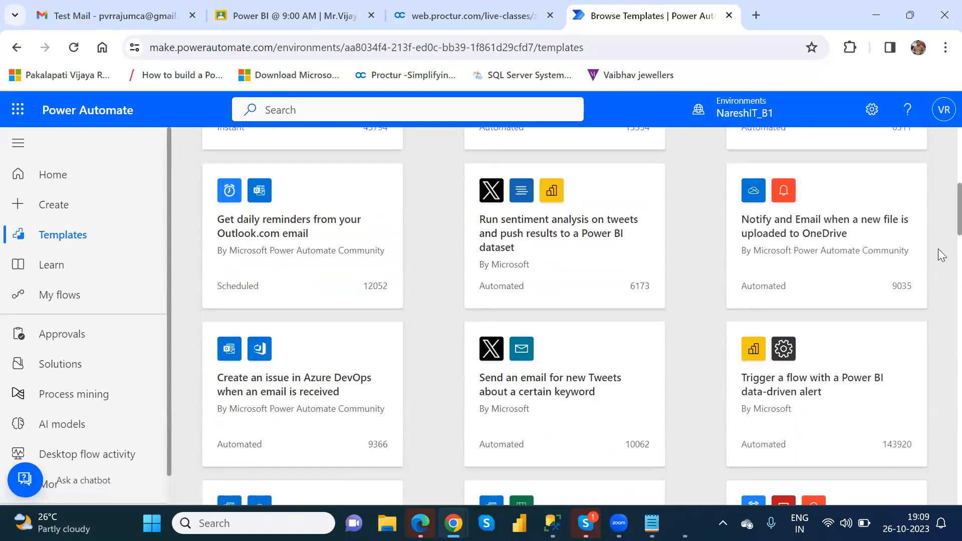
pyautogui.scroll(-15, 939, 206)
pyautogui.scroll(-3, 941, 321)
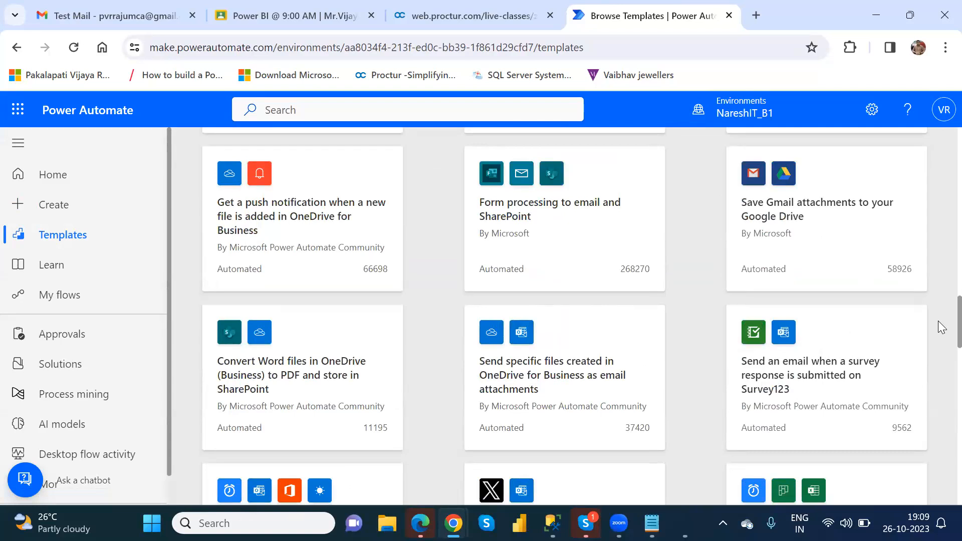
pyautogui.scroll(-12, 938, 326)
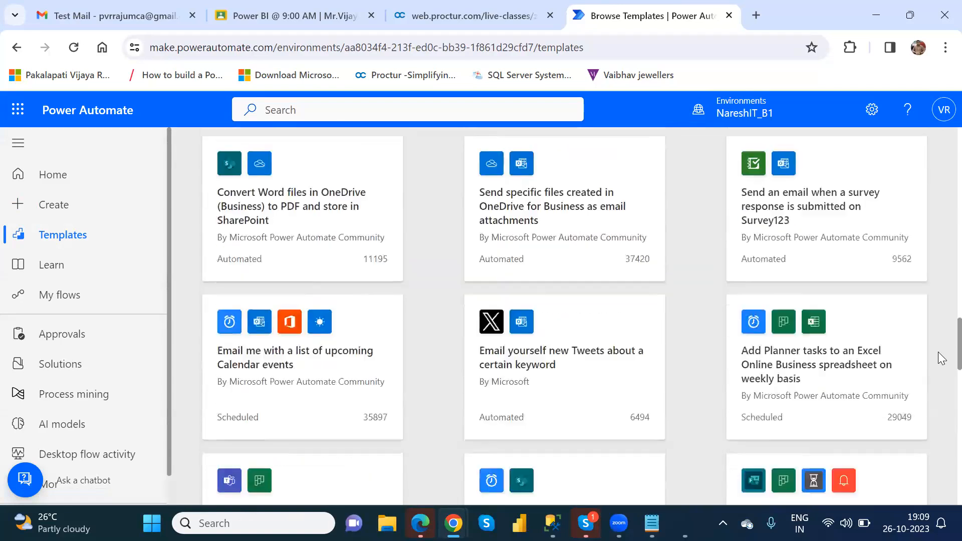
pyautogui.scroll(-10, 938, 408)
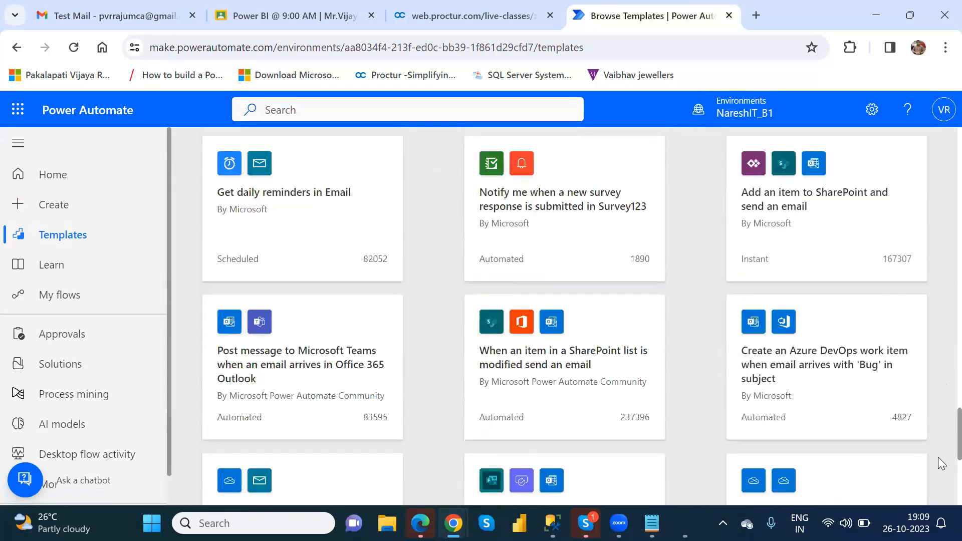
pyautogui.scroll(20, 938, 492)
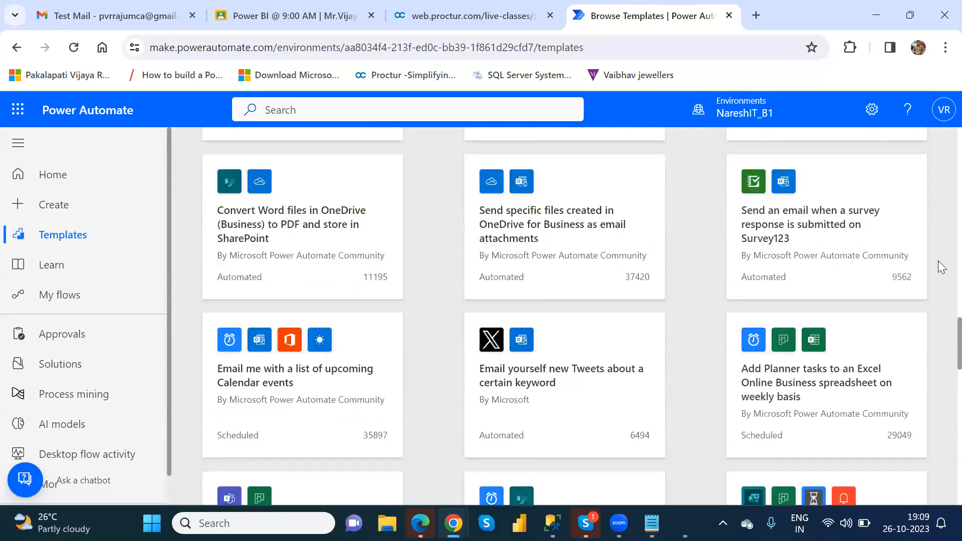
pyautogui.scroll(2, 941, 147)
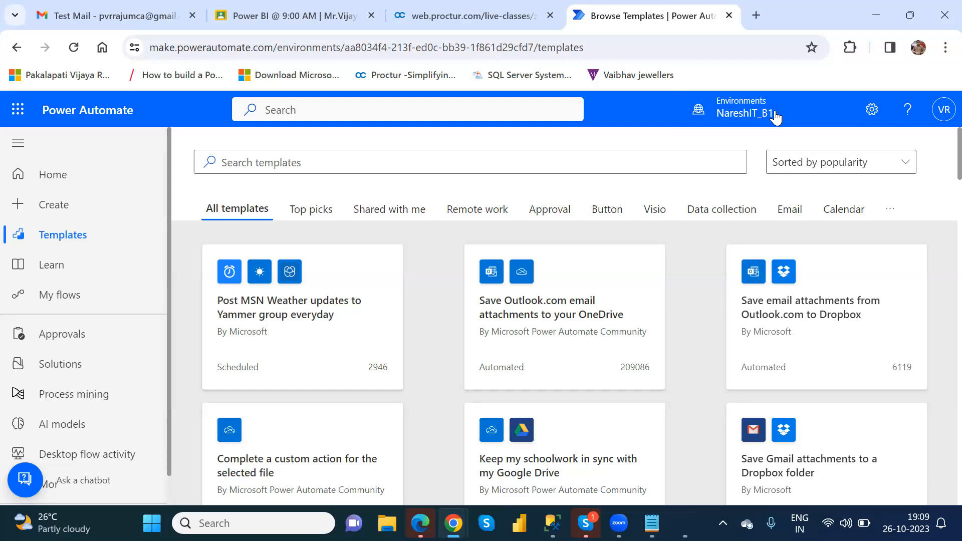
# Open the Learn documentation in a new tab, then close it to return to templates
pyautogui.click(65, 277)
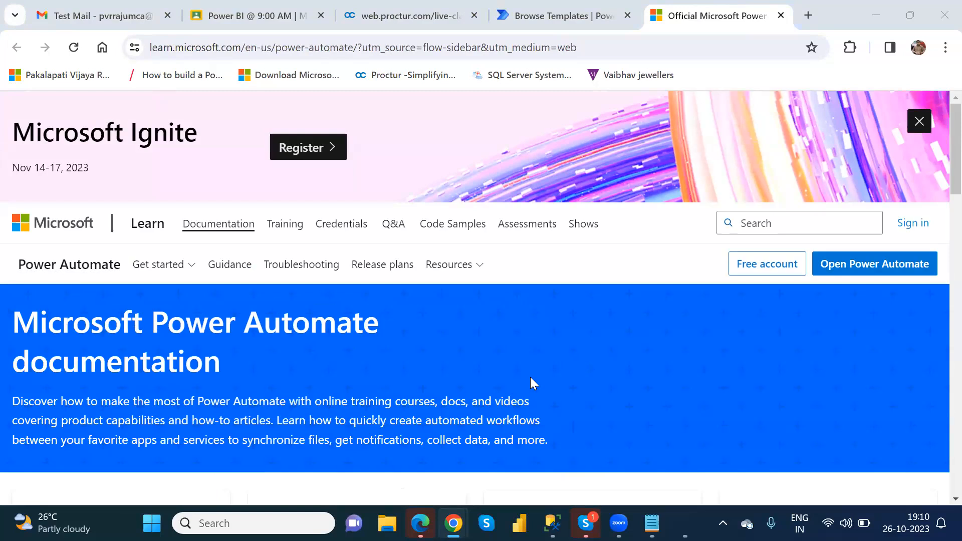
pyautogui.click(780, 15)
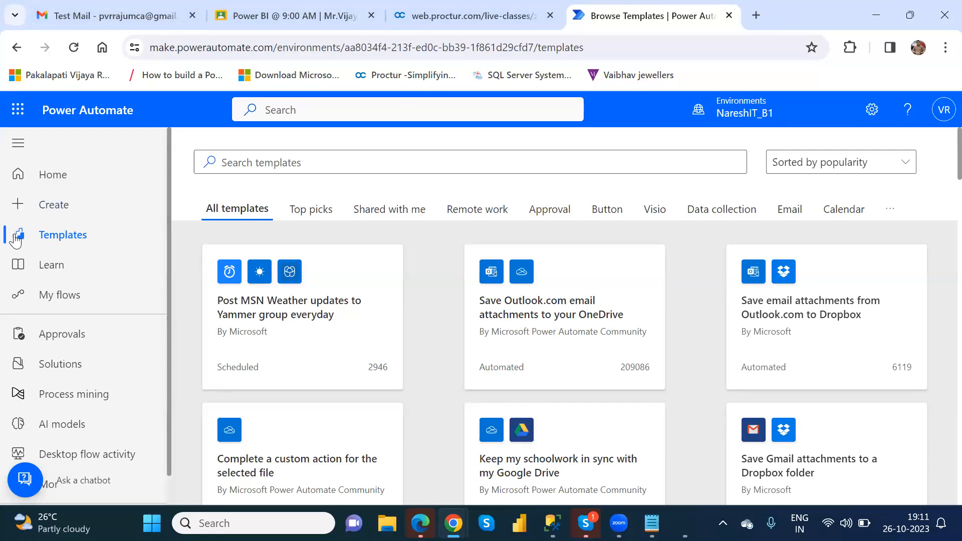
pyautogui.click(60, 299)
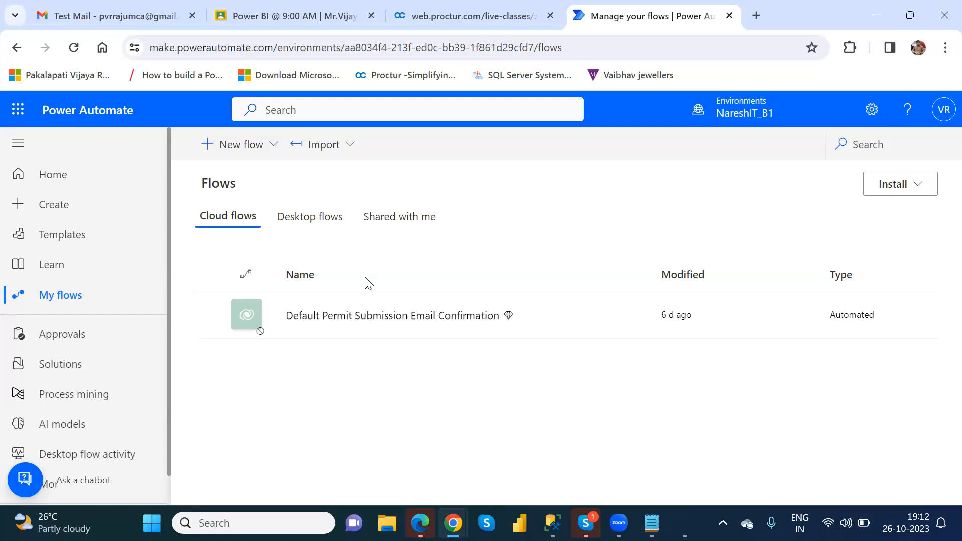
pyautogui.click(55, 211)
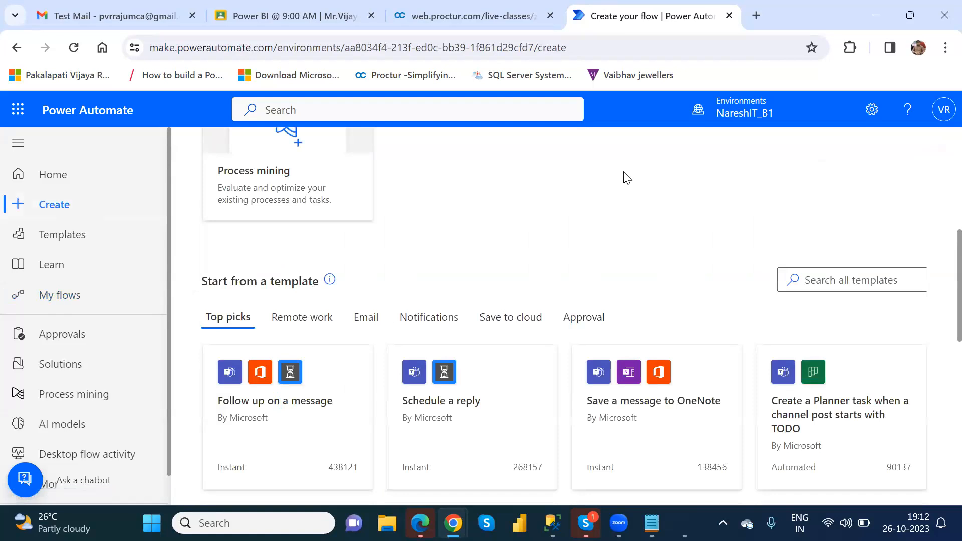
pyautogui.scroll(6, 942, 245)
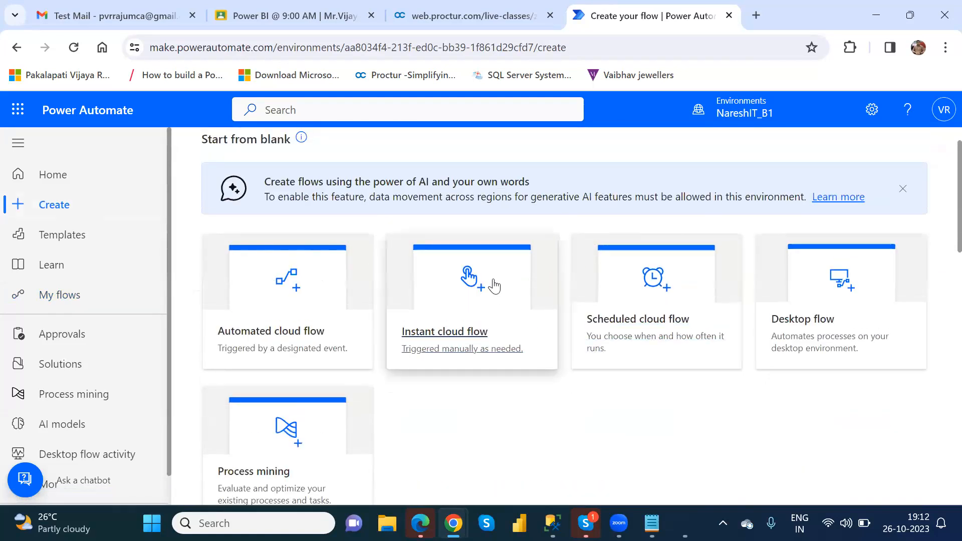
pyautogui.scroll(1, 940, 190)
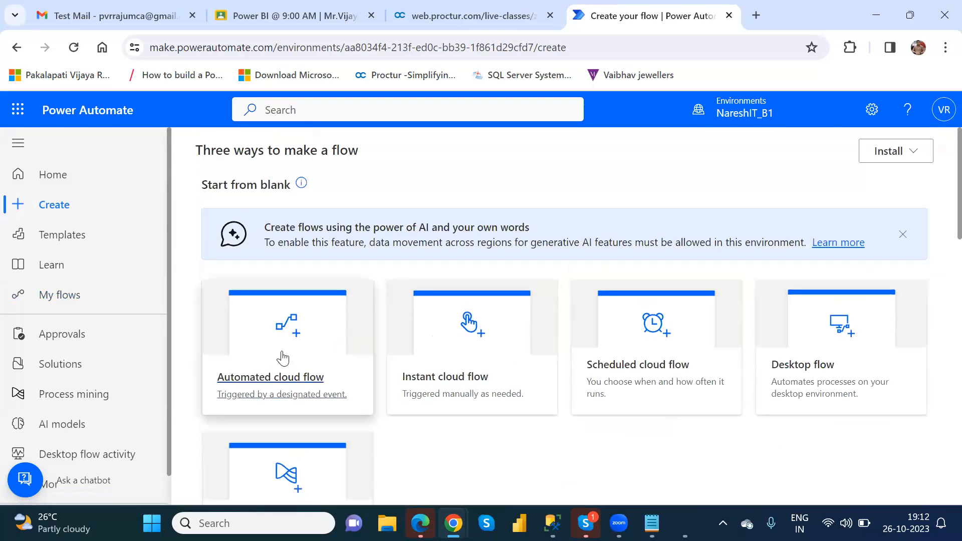
pyautogui.click(58, 296)
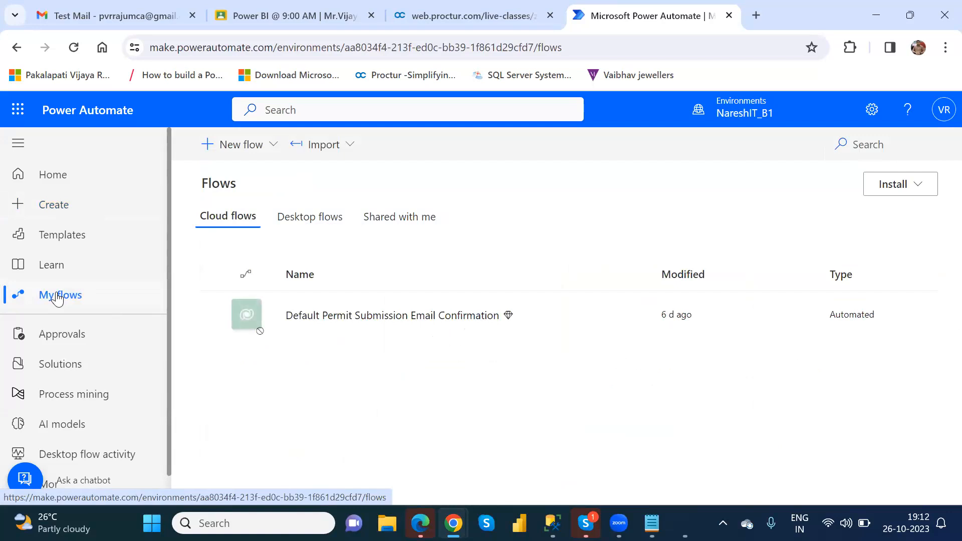
# Choose Instant cloud flow from the New flow dropdown
pyautogui.click(272, 147)
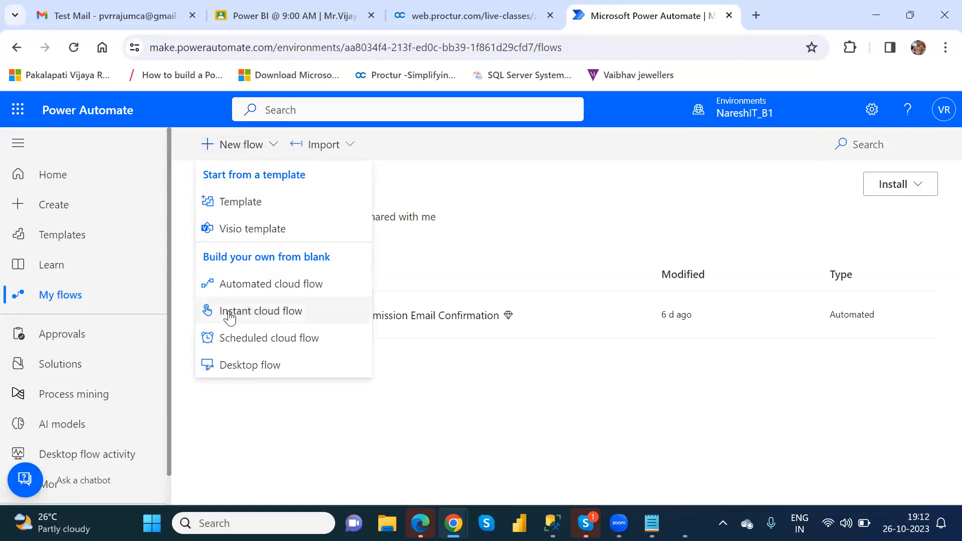
pyautogui.click(272, 314)
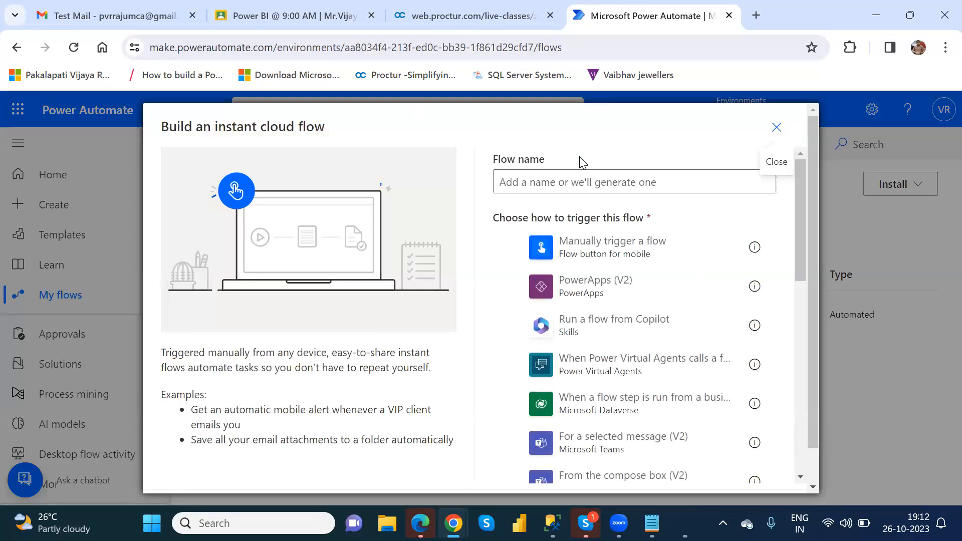
# Enter 'GoogleSheets Flow' as the flow name, correcting typos along the way
pyautogui.click(575, 187)
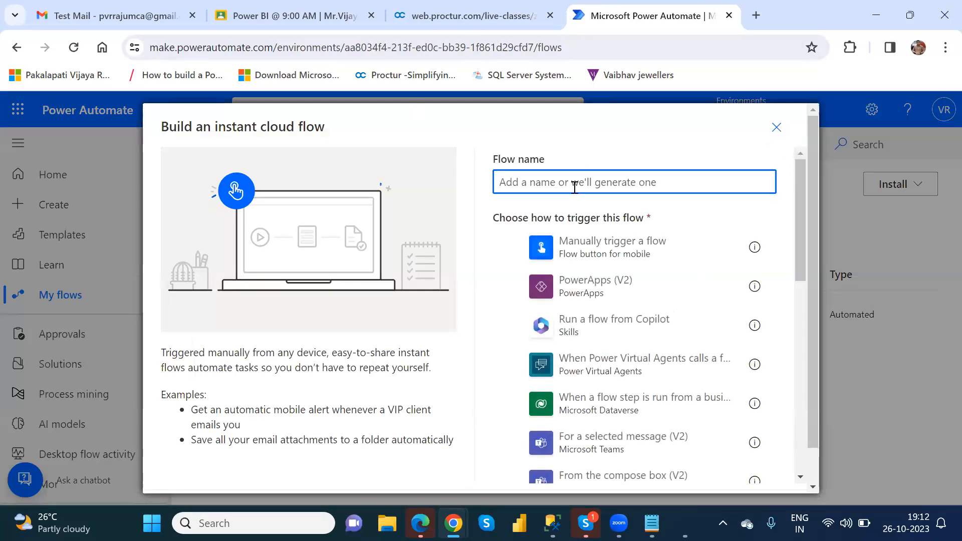
pyautogui.write('G')
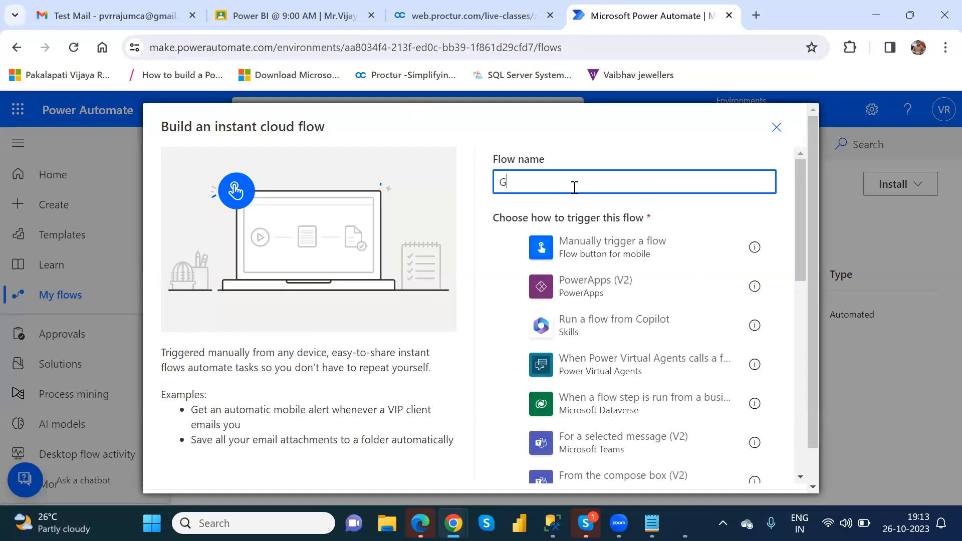
pyautogui.write('oogleSHeets')
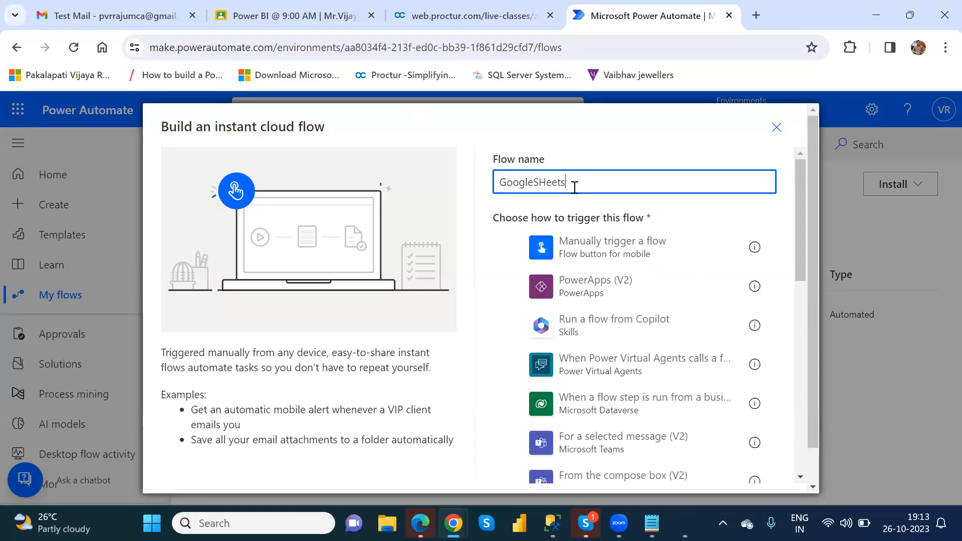
pyautogui.press('BackSpace')
pyautogui.press('BackSpace')
pyautogui.press('BackSpace')
pyautogui.press('BackSpace')
pyautogui.press('BackSpace')
pyautogui.write('heets Flow')
pyautogui.press('BackSpace')
pyautogui.press('BackSpace')
pyautogui.press('BackSpace')
pyautogui.write('low')
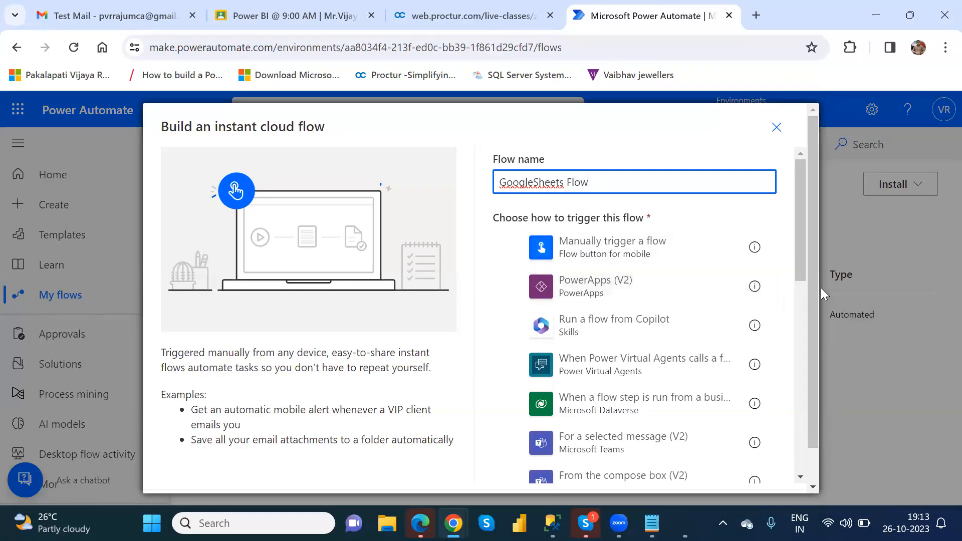
# Pick the 'Manually trigger a flow' trigger and create the GoogleSheets Flow
pyautogui.moveTo(801, 259); pyautogui.dragTo(801, 322)
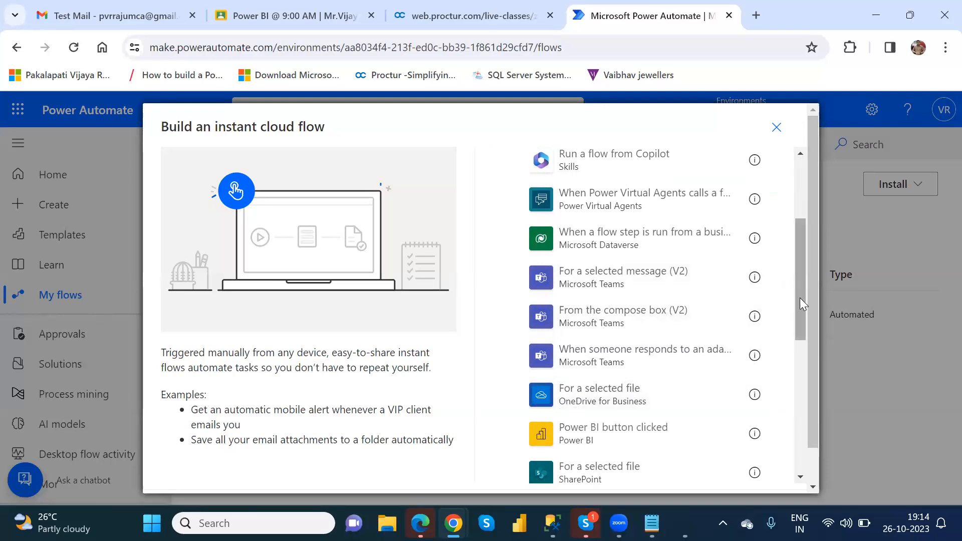
pyautogui.scroll(-3, 800, 321)
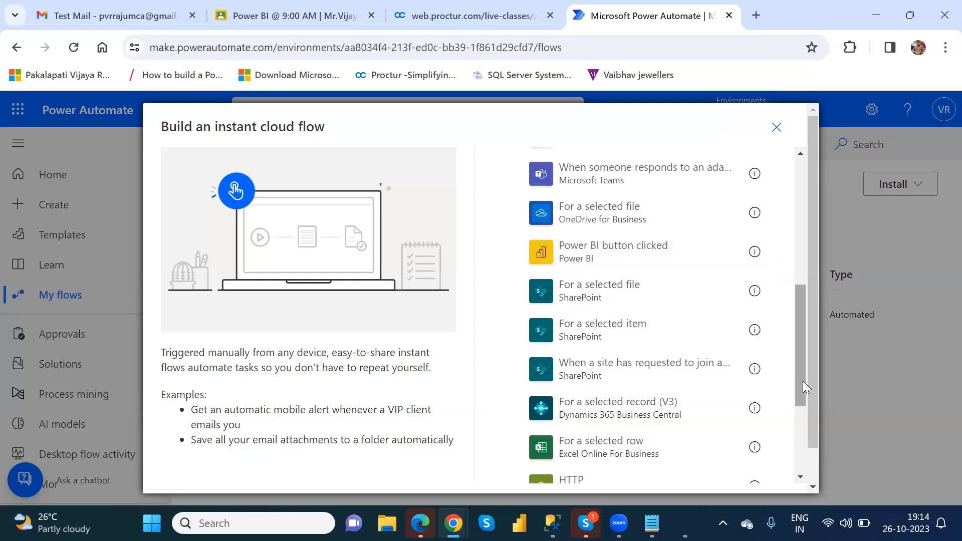
pyautogui.scroll(-4, 802, 405)
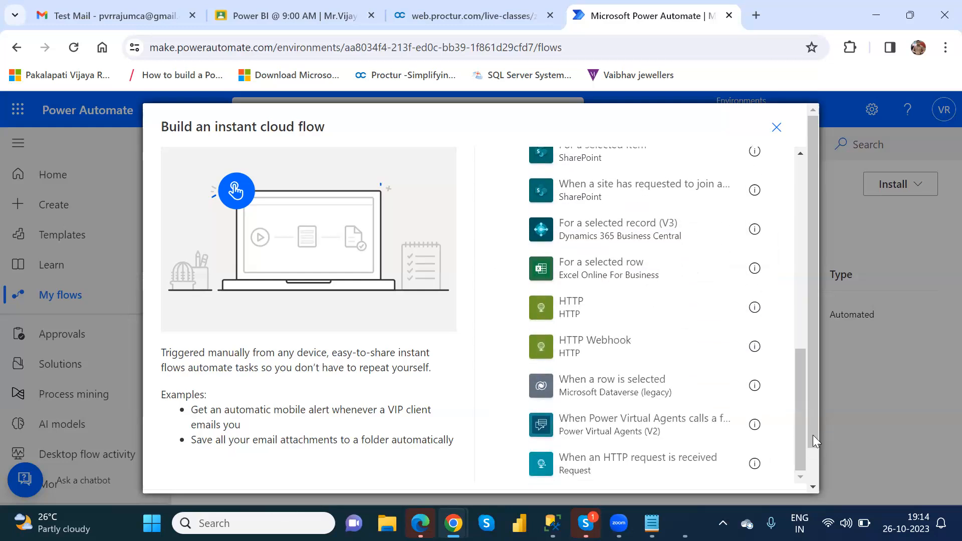
pyautogui.moveTo(799, 428); pyautogui.dragTo(802, 202)
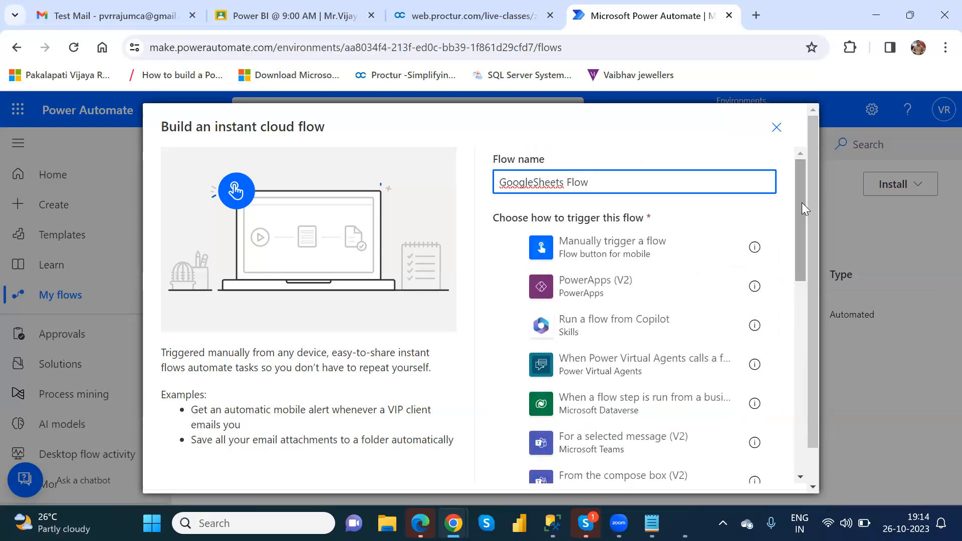
pyautogui.click(613, 255)
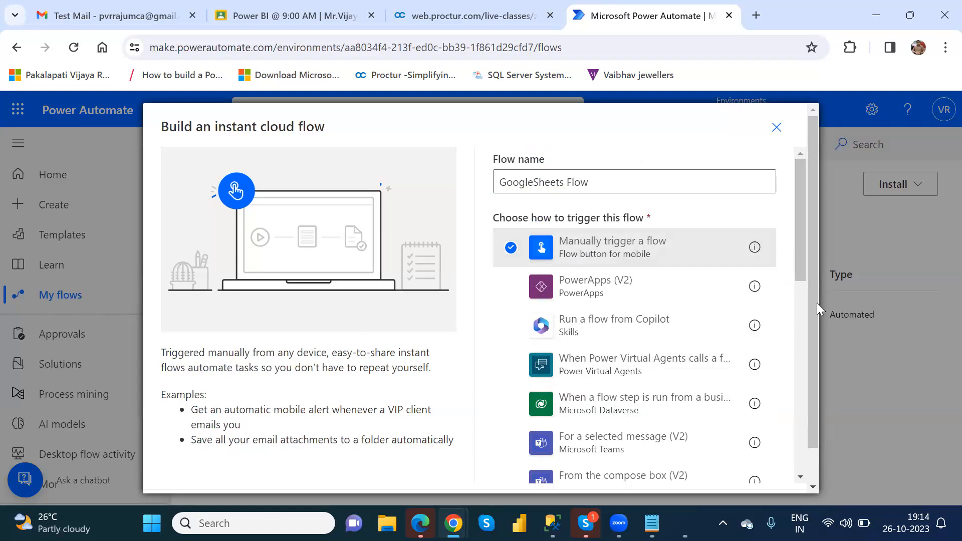
pyautogui.moveTo(800, 292); pyautogui.dragTo(809, 492)
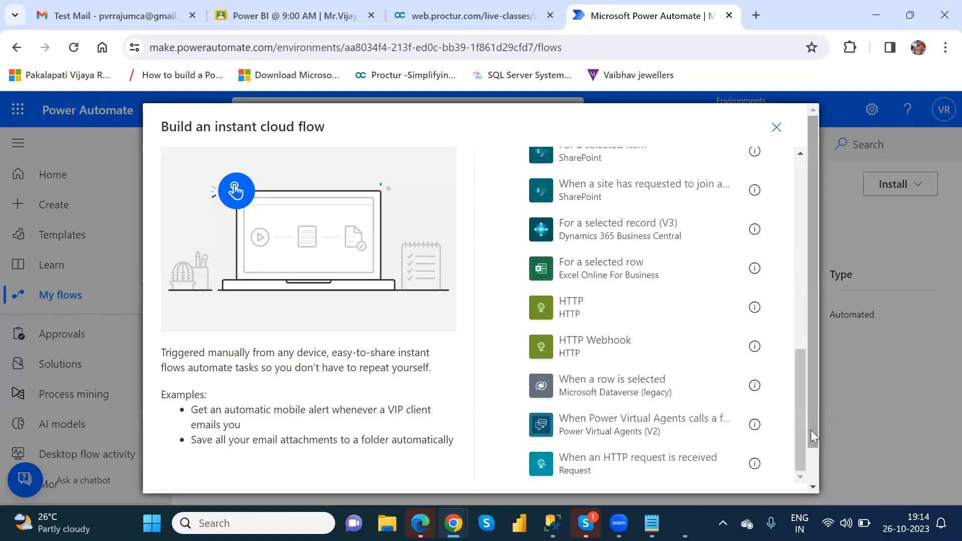
pyautogui.moveTo(810, 429); pyautogui.dragTo(819, 497)
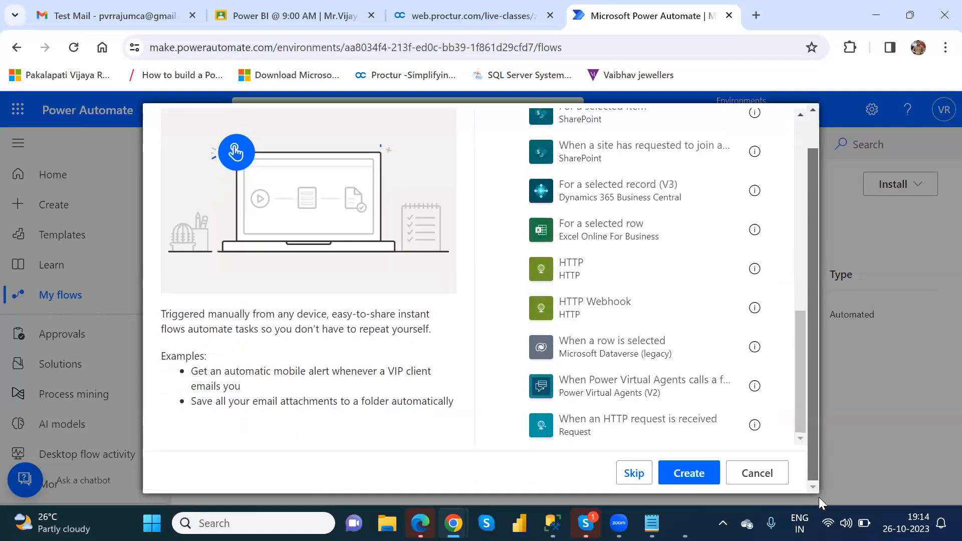
pyautogui.click(690, 476)
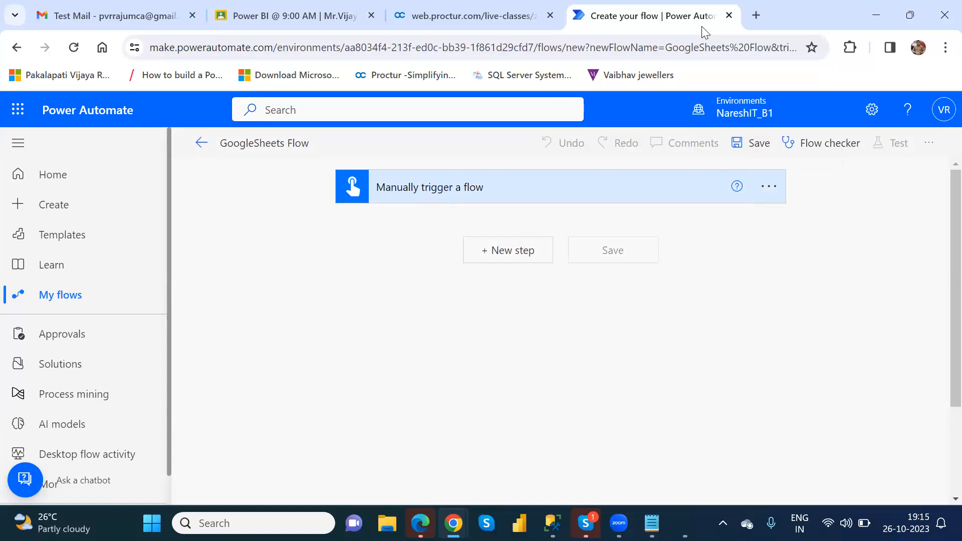
# Once the flow designer loads, open a new Chrome tab
pyautogui.hotkey('ctrl', 't')
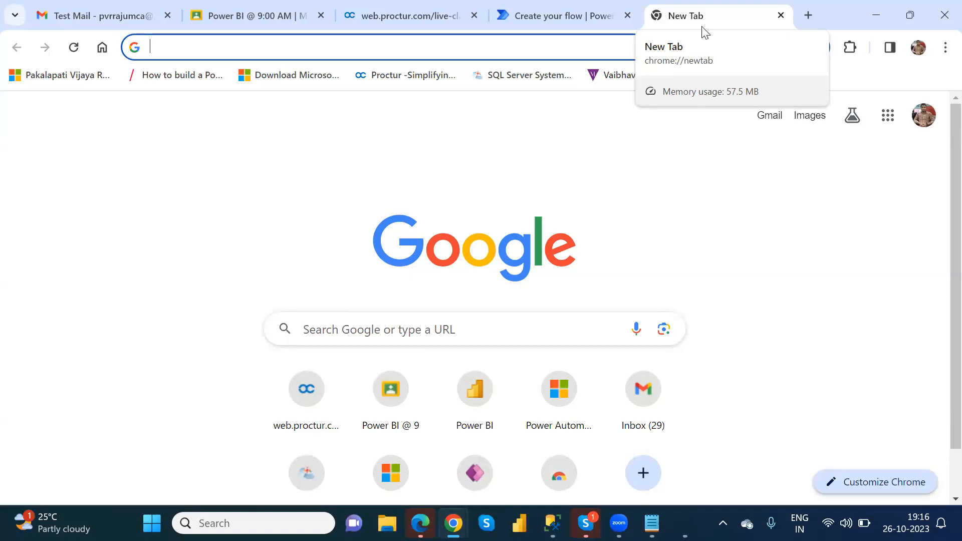
# Return to the Gmail inbox and launch Google Sheets from the Google apps grid
pyautogui.click(500, 52)
pyautogui.click(110, 9)
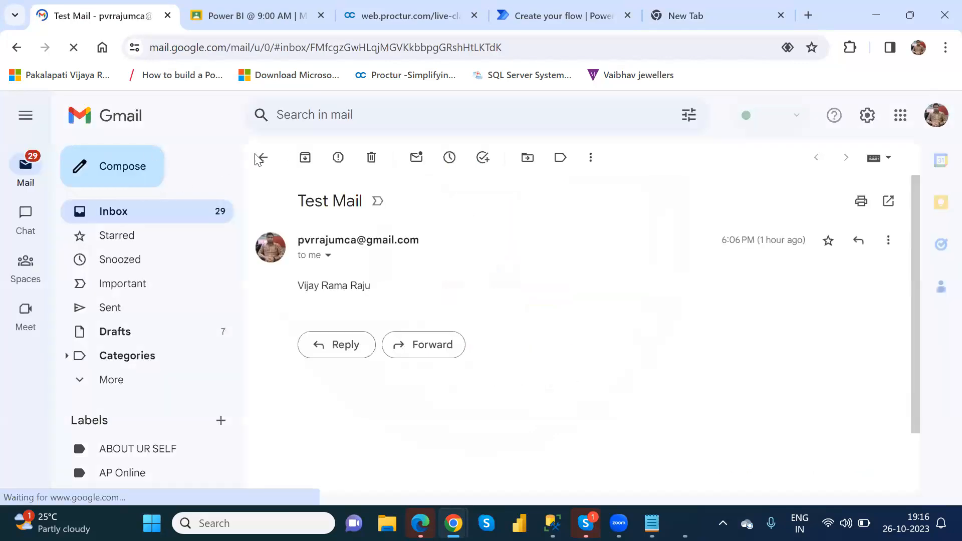
pyautogui.click(264, 158)
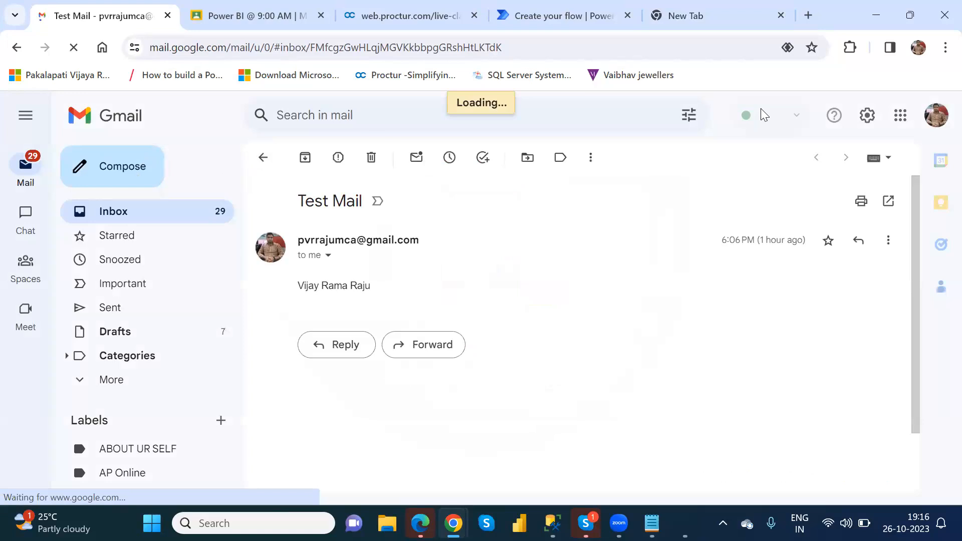
pyautogui.click(904, 122)
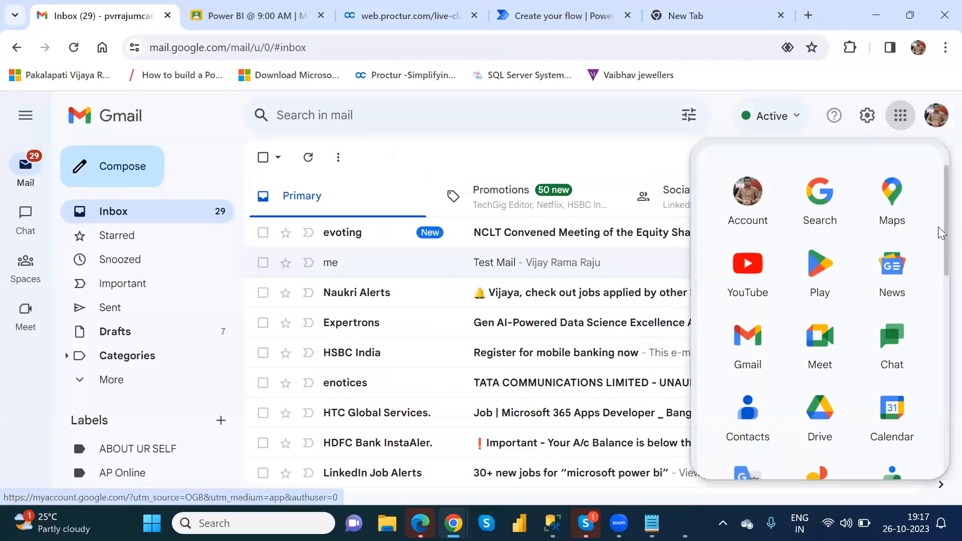
pyautogui.scroll(-5, 938, 231)
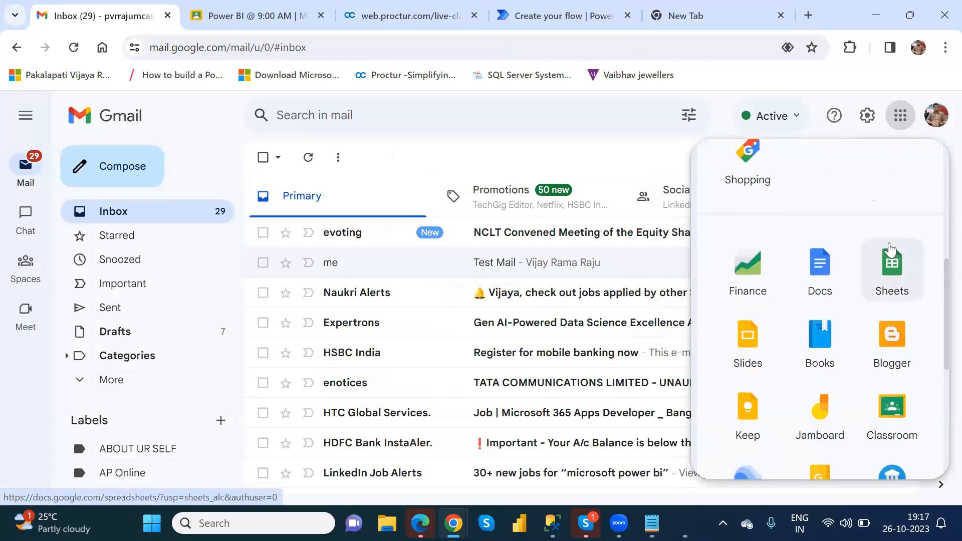
pyautogui.click(891, 268)
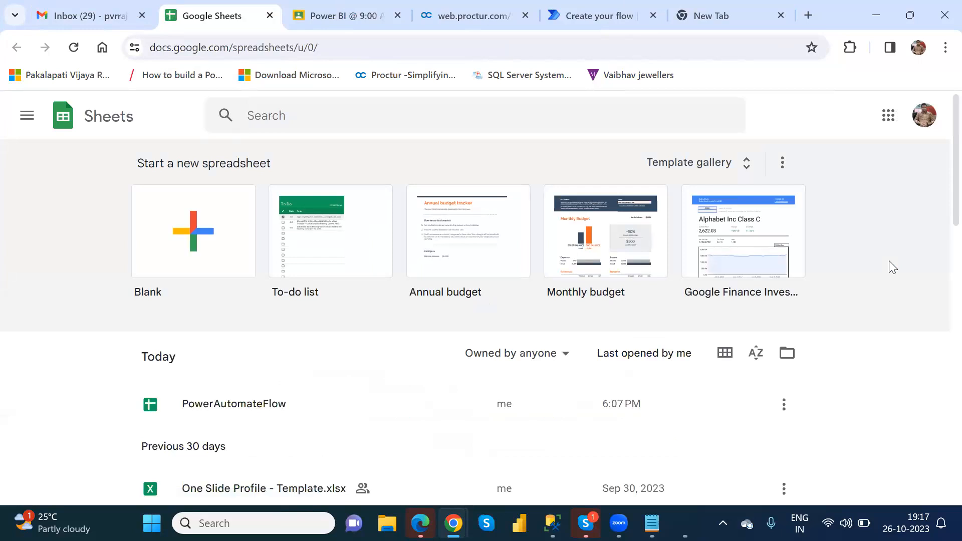
# Open the PowerAutomateFlow spreadsheet and select the first email entry in column B
pyautogui.click(231, 410)
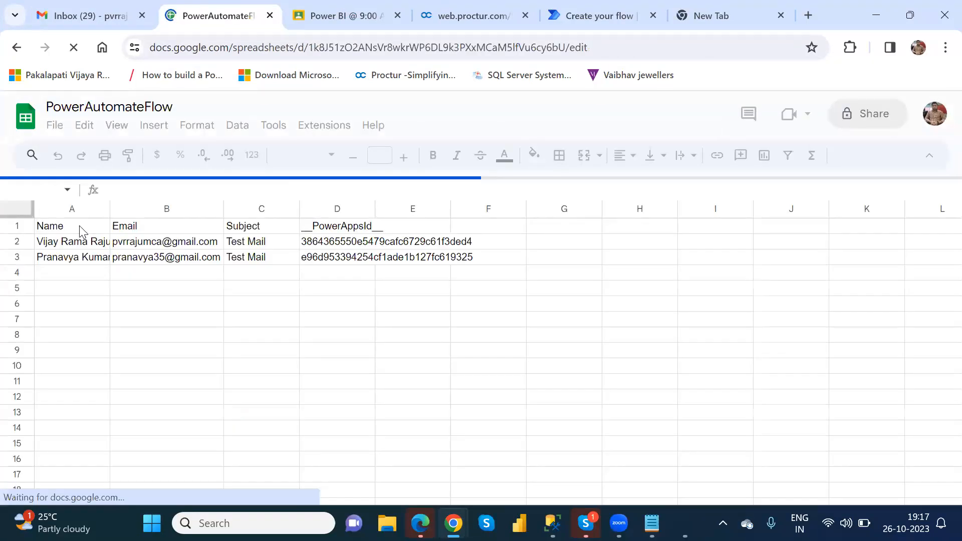
pyautogui.click(139, 230)
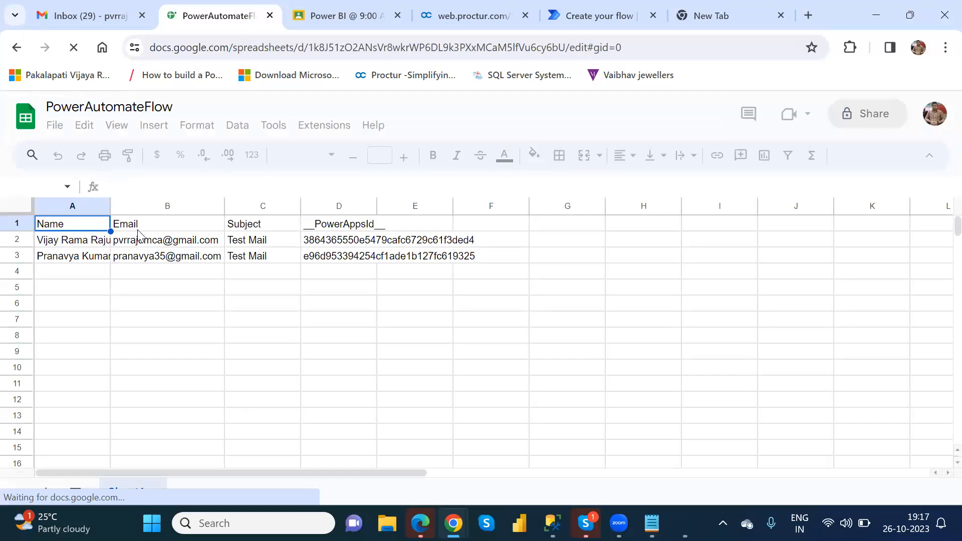
pyautogui.click(142, 244)
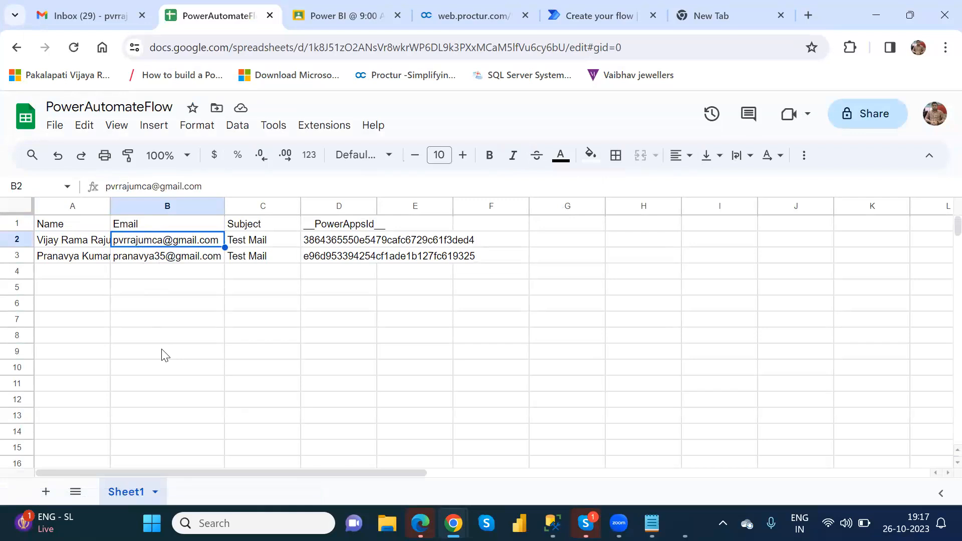
# Change cell C3's subject to 'Urgent Mail', then return to the Sheets home page
pyautogui.click(250, 244)
pyautogui.click(252, 265)
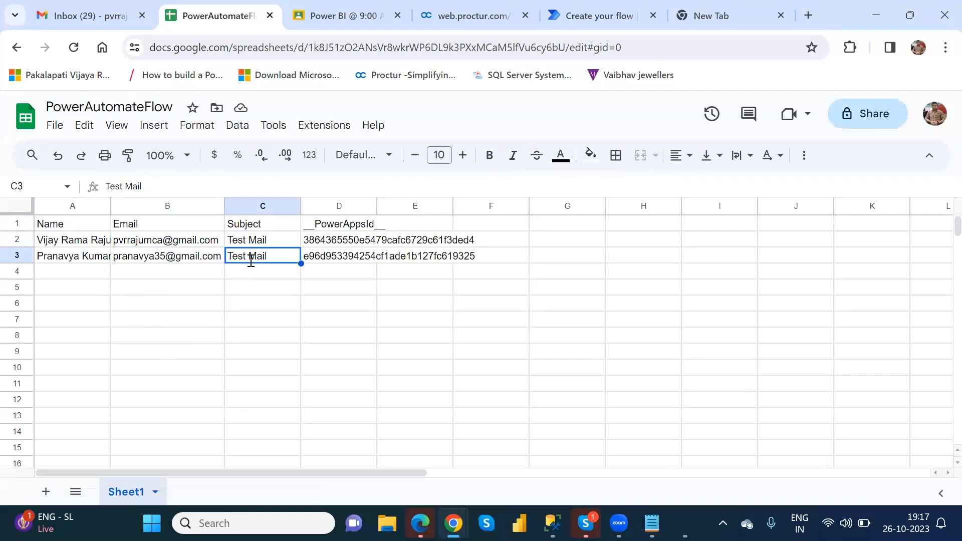
pyautogui.write('Urgent Mail')
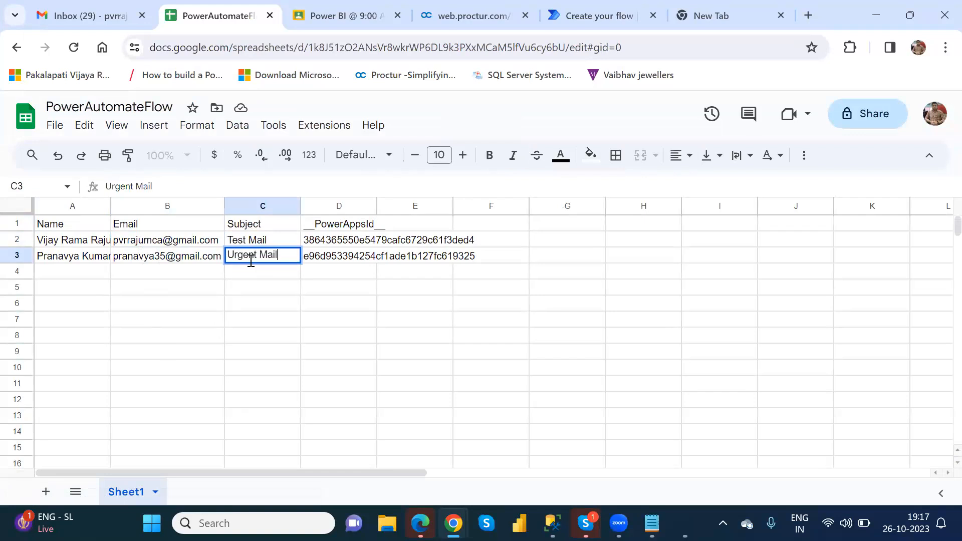
pyautogui.click(261, 288)
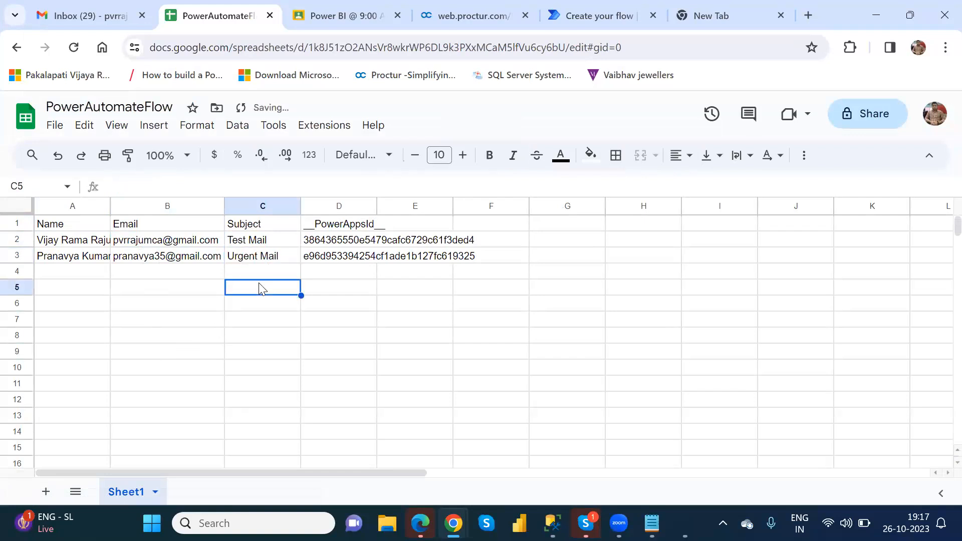
pyautogui.click(326, 206)
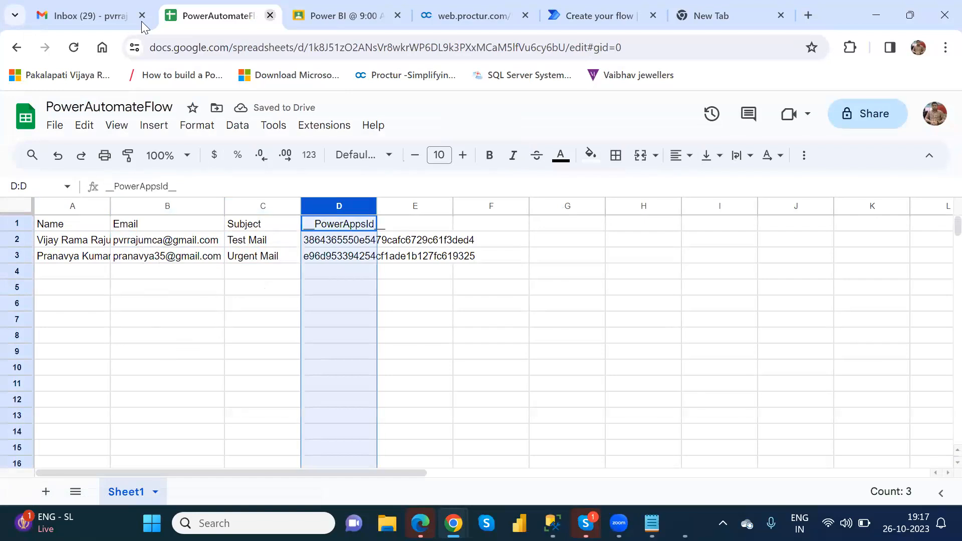
pyautogui.click(17, 50)
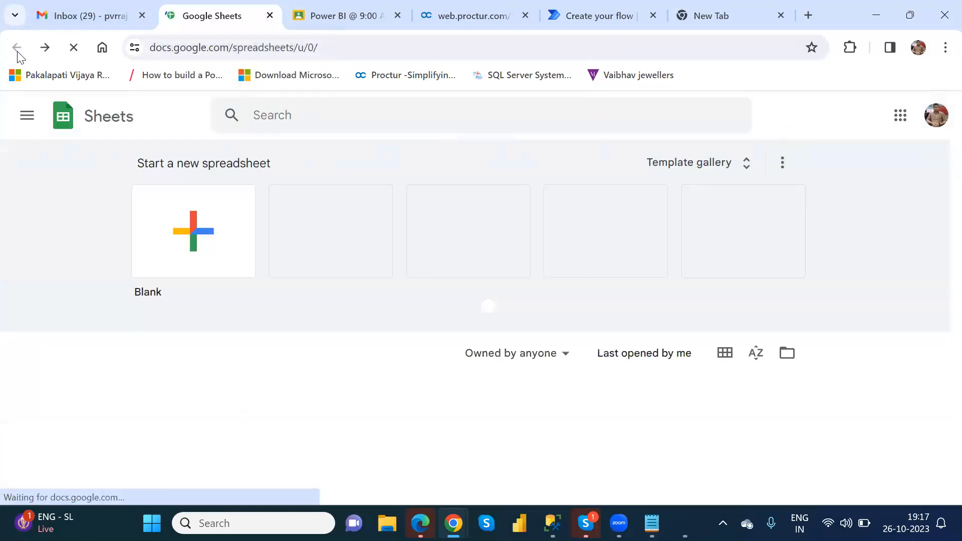
# Create a blank spreadsheet with headers Name, Email, Subject and Description in A1–D1
pyautogui.click(202, 236)
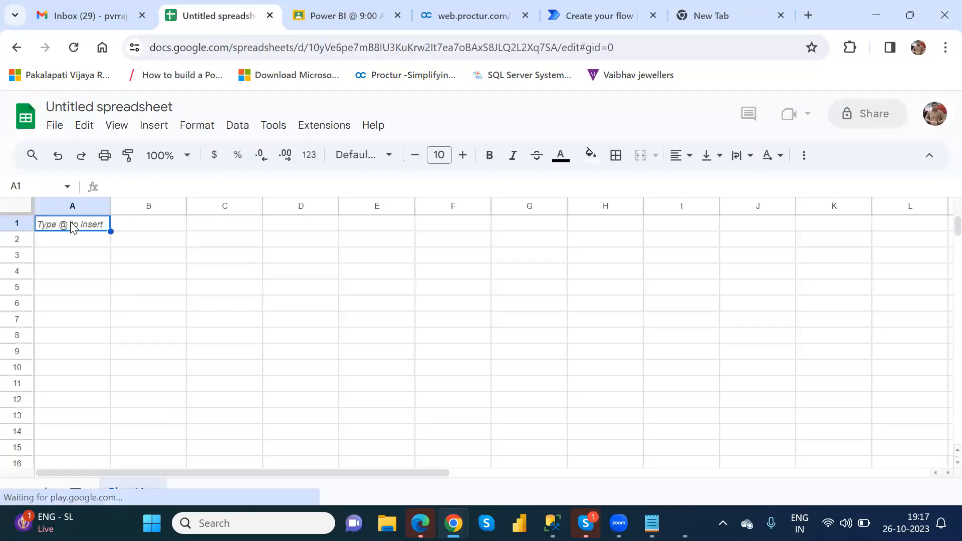
pyautogui.write('Name')
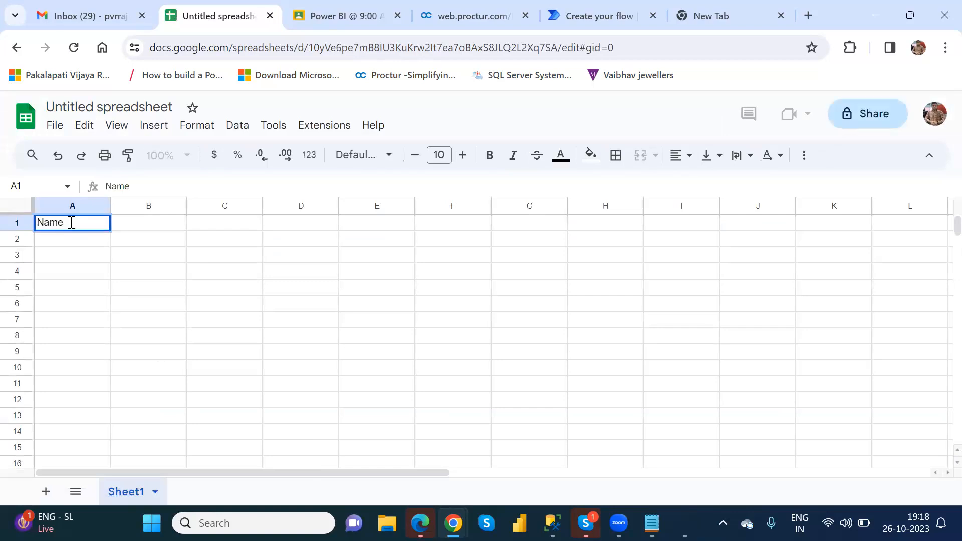
pyautogui.press('Tab')
pyautogui.write('EMail')
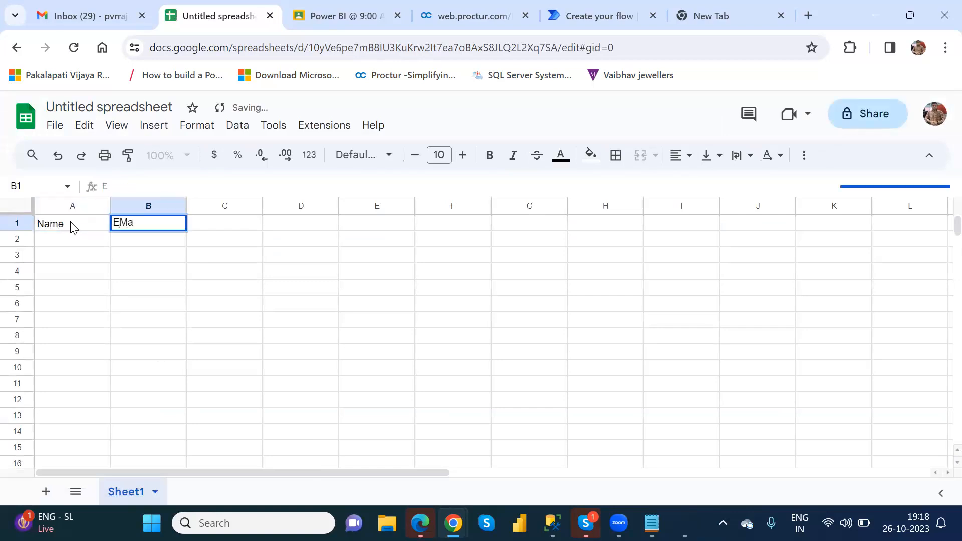
pyautogui.press('BackSpace')
pyautogui.press('BackSpace')
pyautogui.press('BackSpace')
pyautogui.press('BackSpace')
pyautogui.write('mail')
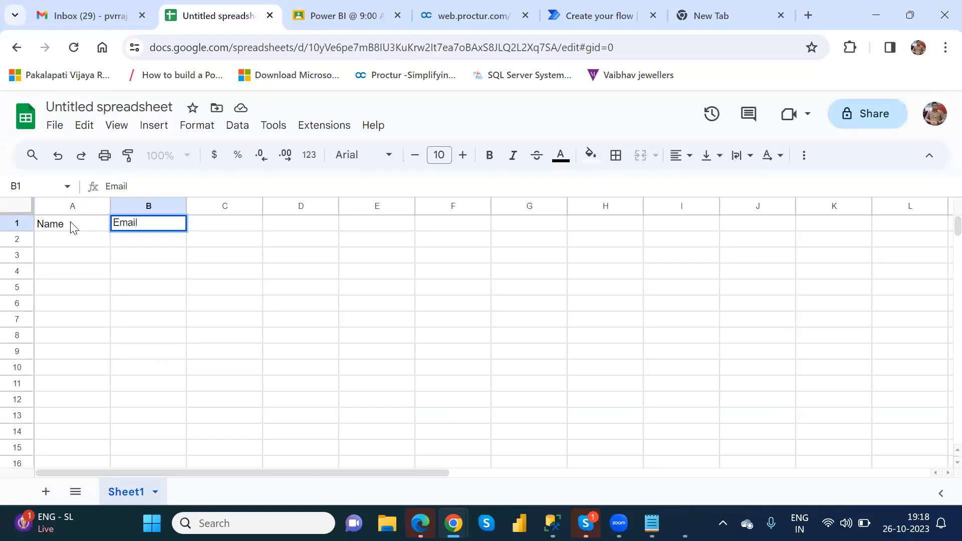
pyautogui.press('Tab')
pyautogui.write('Su')
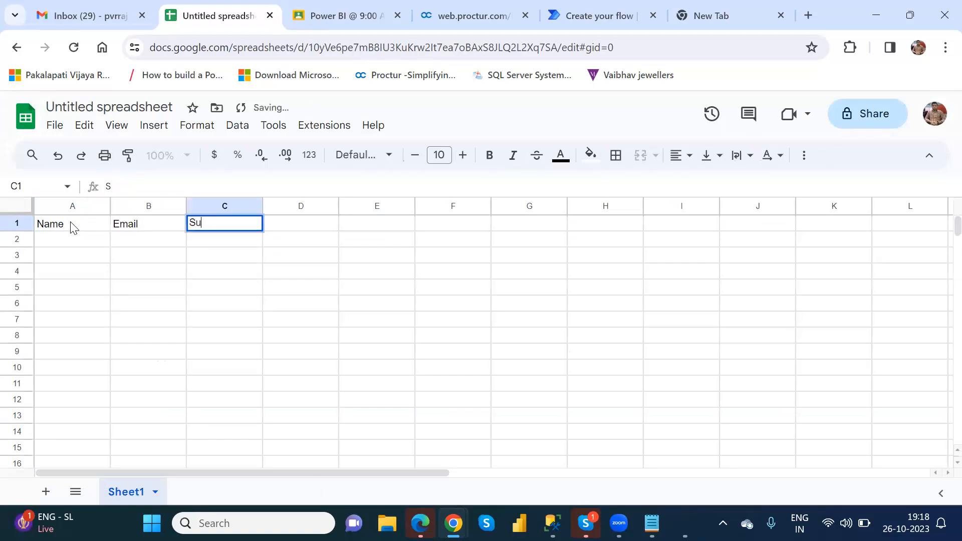
pyautogui.write('bject')
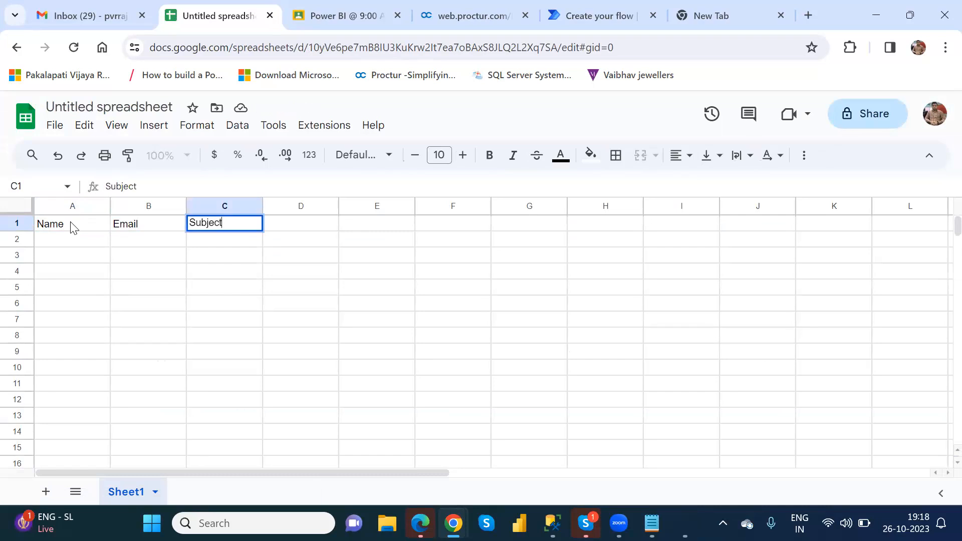
pyautogui.press('Tab')
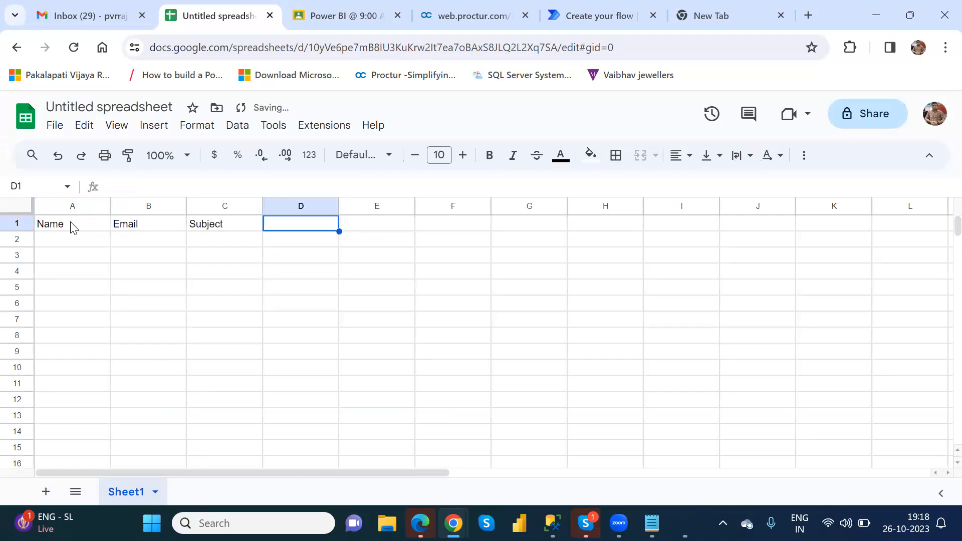
pyautogui.write('Description')
pyautogui.press('Return')
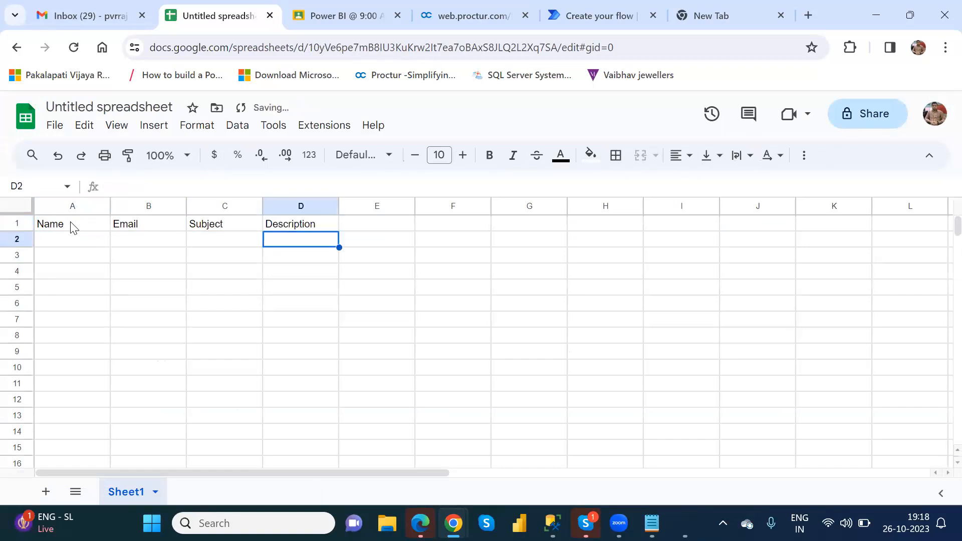
pyautogui.press('Left')
pyautogui.press('Left')
pyautogui.press('Left')
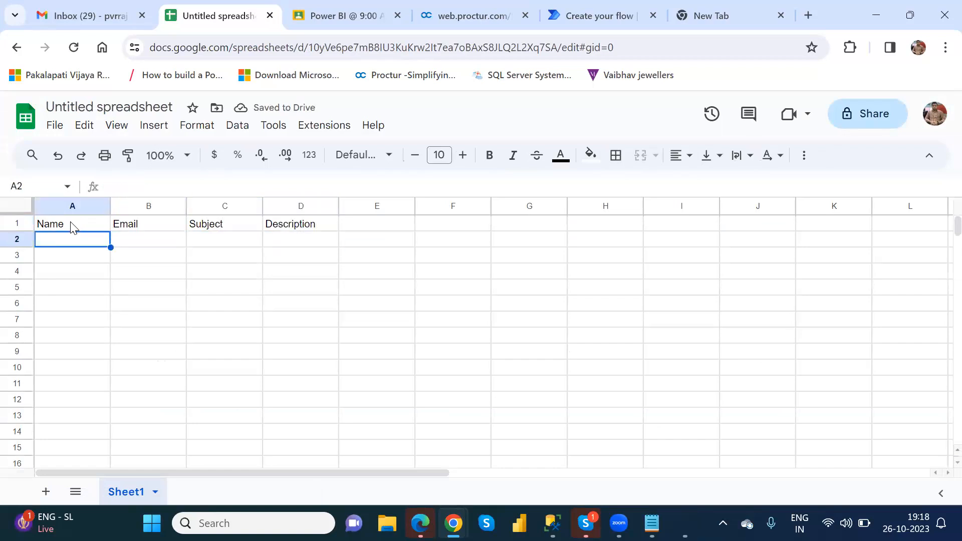
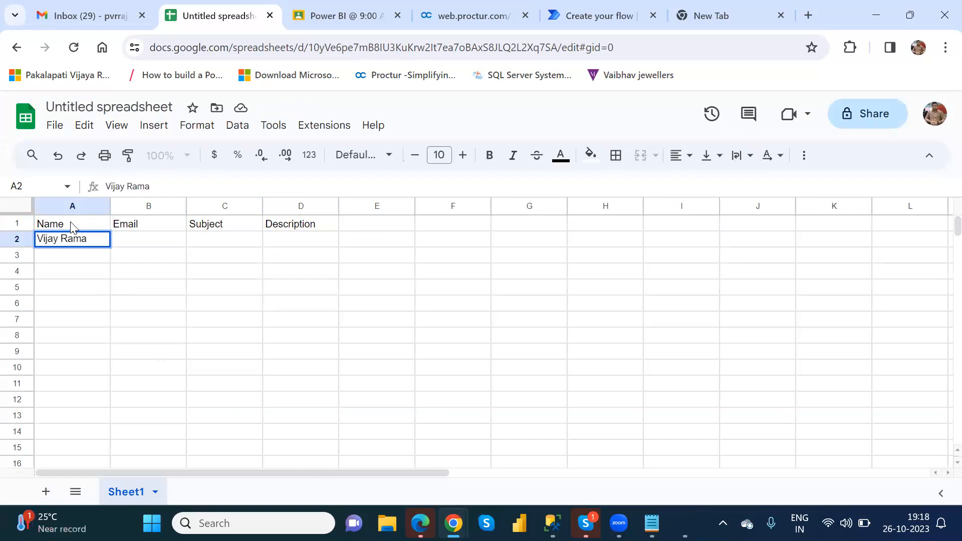
# Enter the two contacts' full names in cells A2 and A3
pyautogui.press('Return')
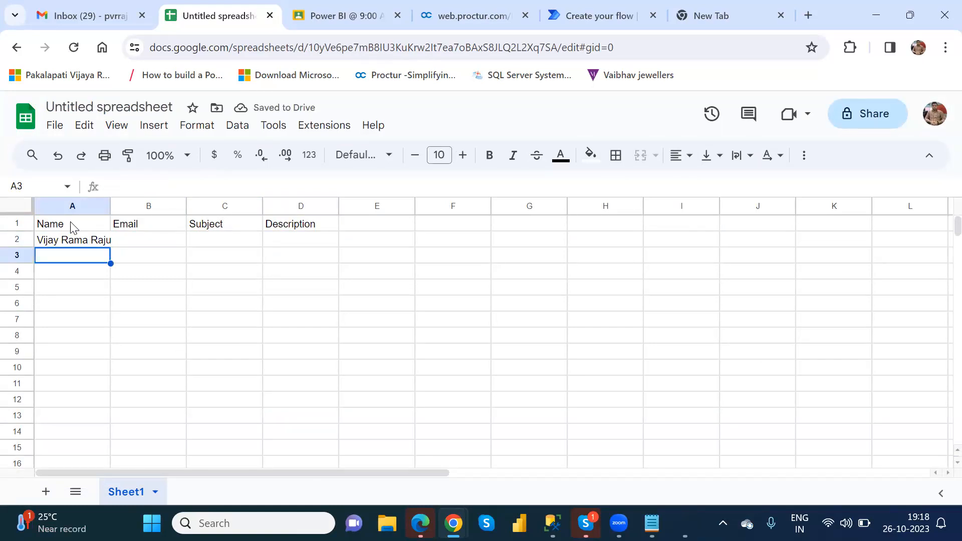
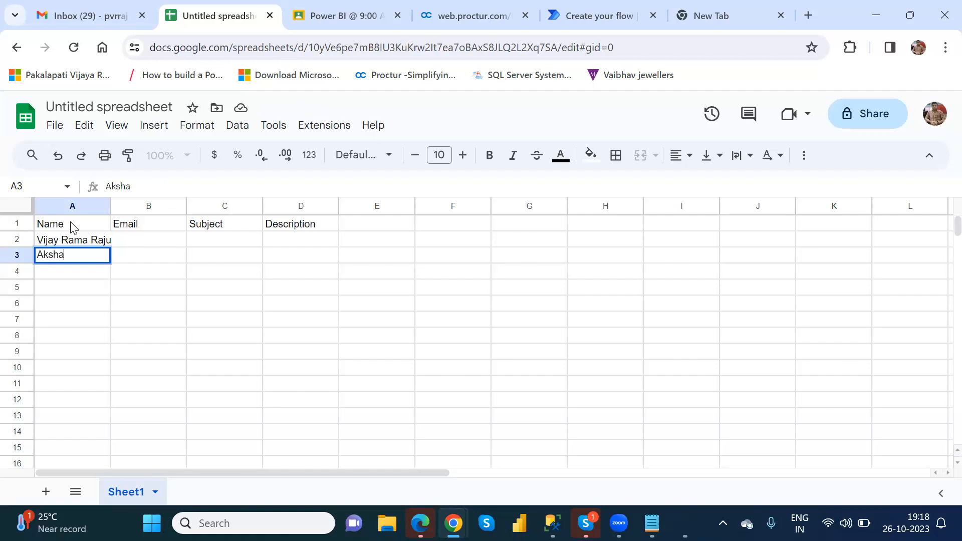
pyautogui.press('Tab')
pyautogui.press('Up')
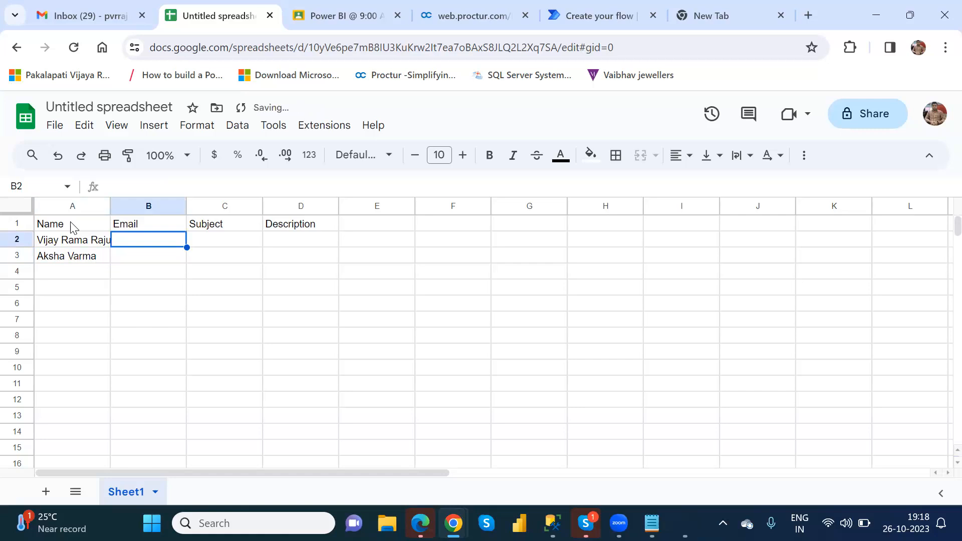
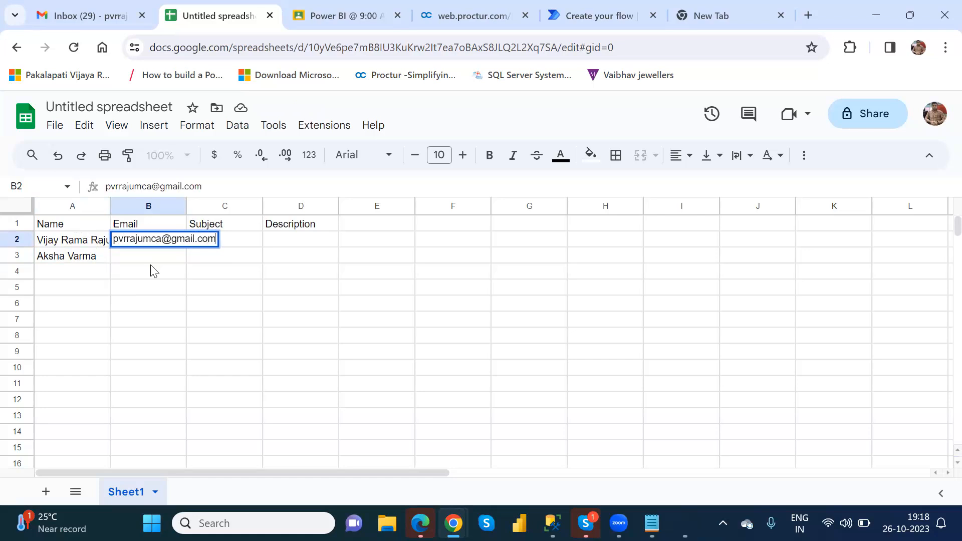
# Enter the first contact's e-mail address in B2, fixing the domain typo, and widen column B
pyautogui.press('Tab')
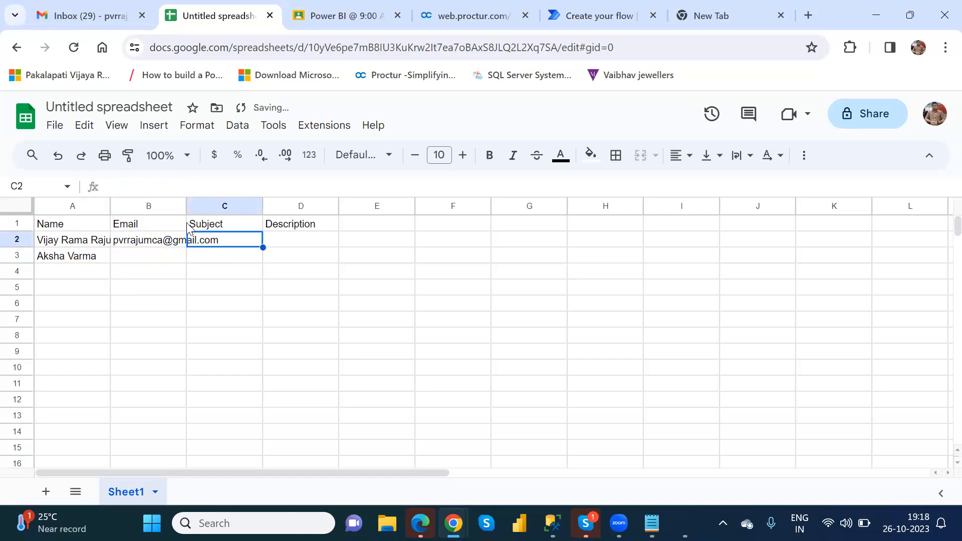
pyautogui.doubleClick(188, 206)
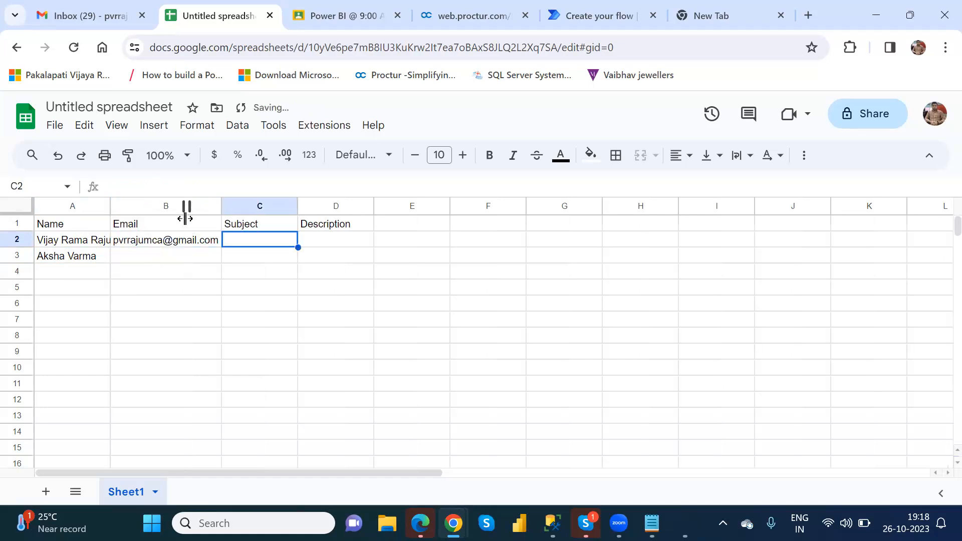
# Enter the second contact's e-mail address in B3, correcting the misspelled domain
pyautogui.click(176, 257)
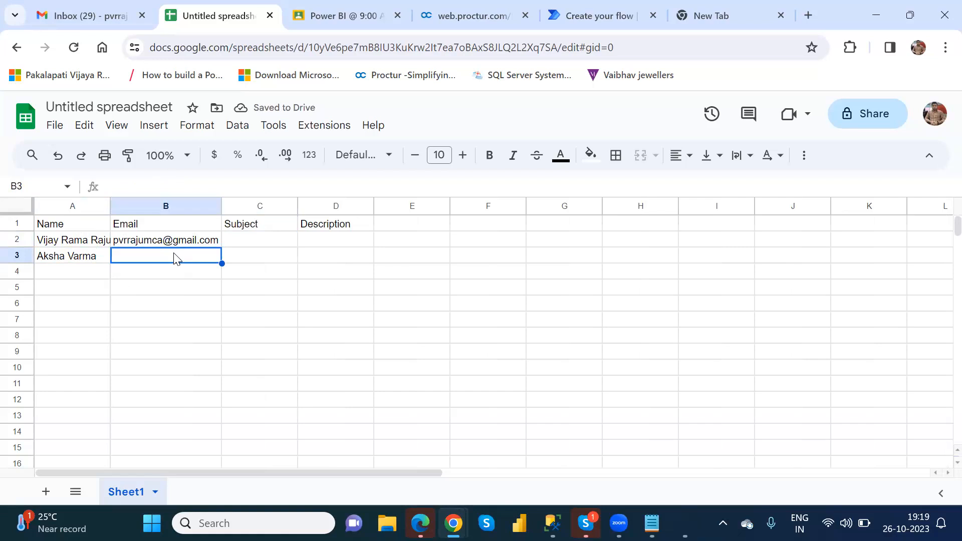
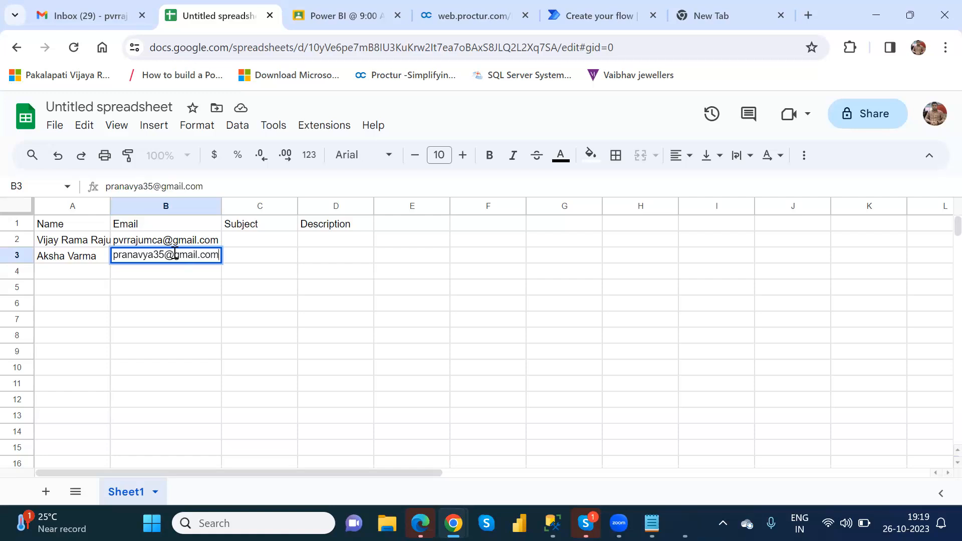
pyautogui.press('Tab')
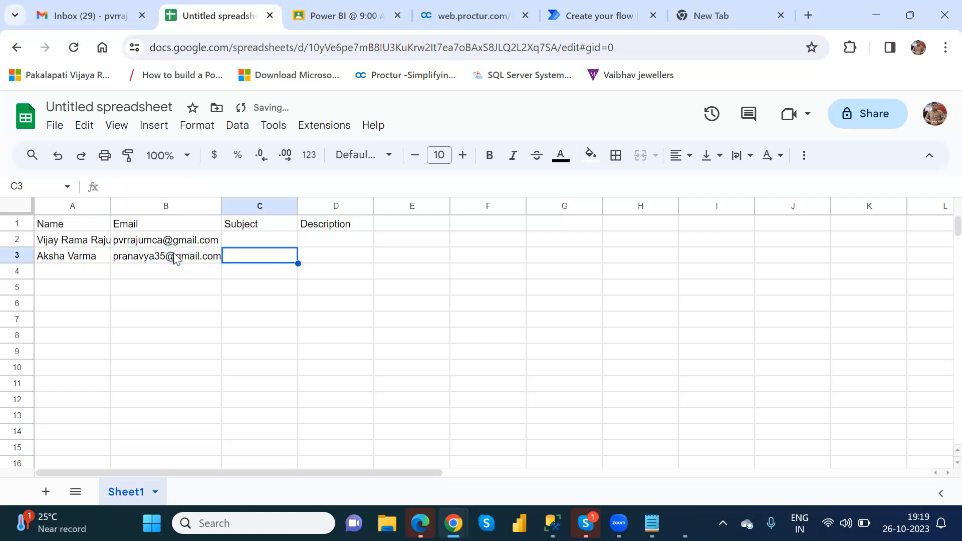
pyautogui.press('Up')
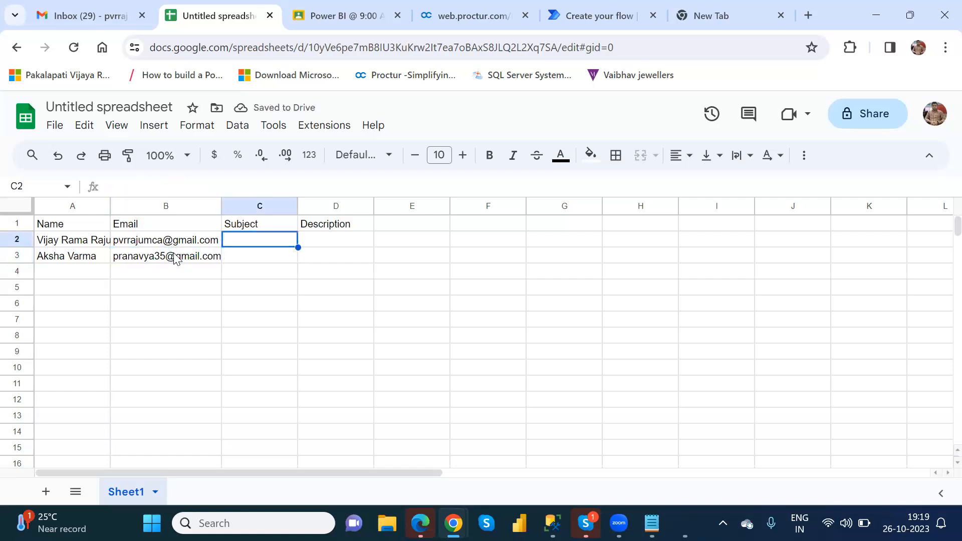
# Enter subjects 'Urgent Mail' in C2 and 'Test Mail' in C3
pyautogui.write('U')
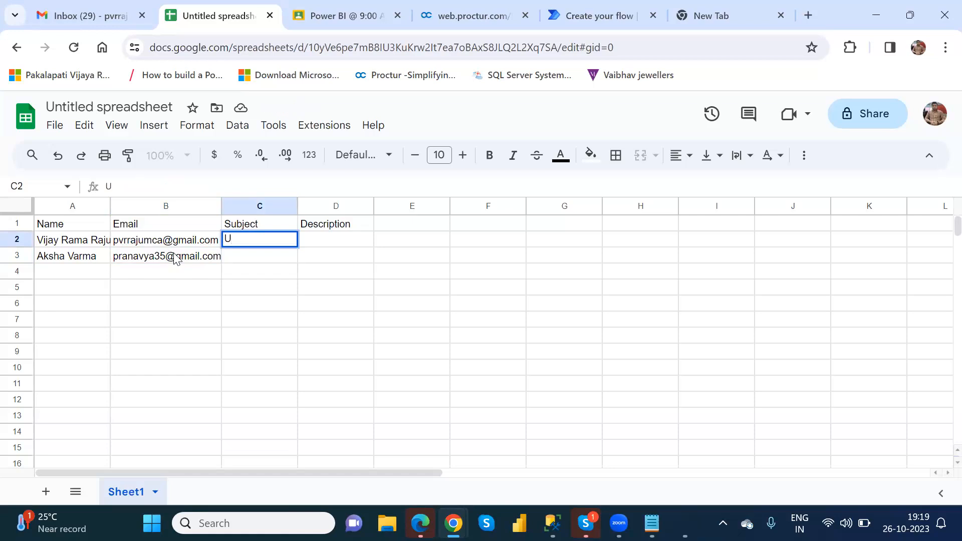
pyautogui.write('rgent Mail')
pyautogui.press('Return')
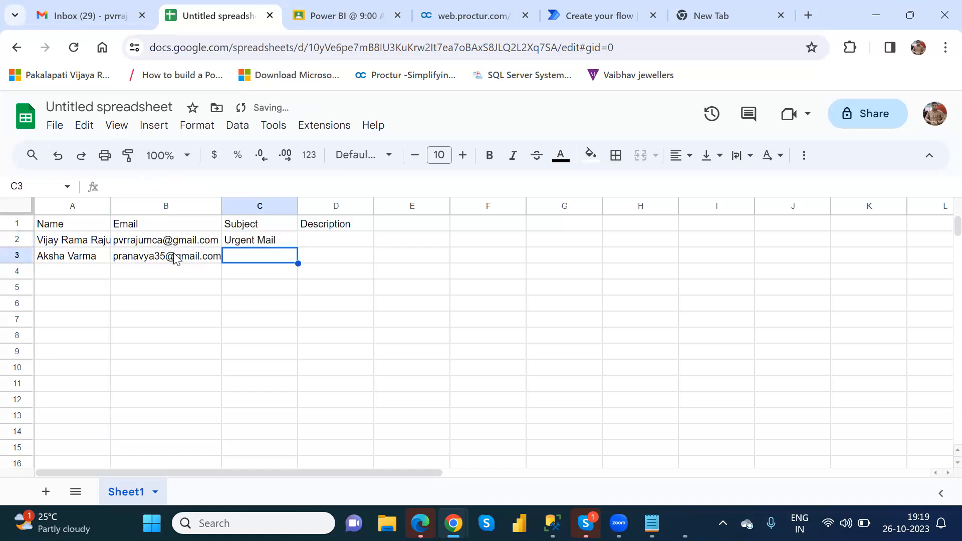
pyautogui.write('Tes')
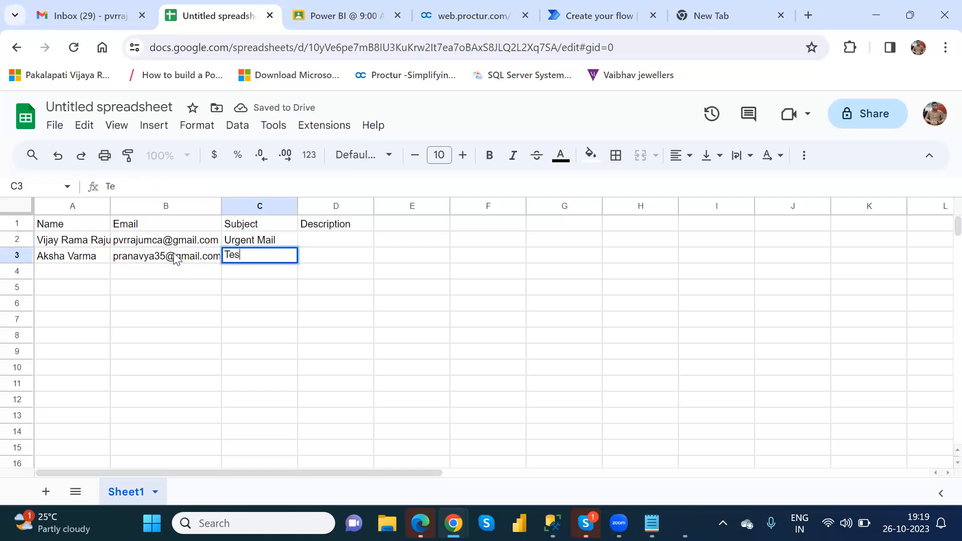
pyautogui.write('t mail')
pyautogui.press('BackSpace')
pyautogui.press('BackSpace')
pyautogui.press('BackSpace')
pyautogui.press('BackSpace')
pyautogui.write('Mia')
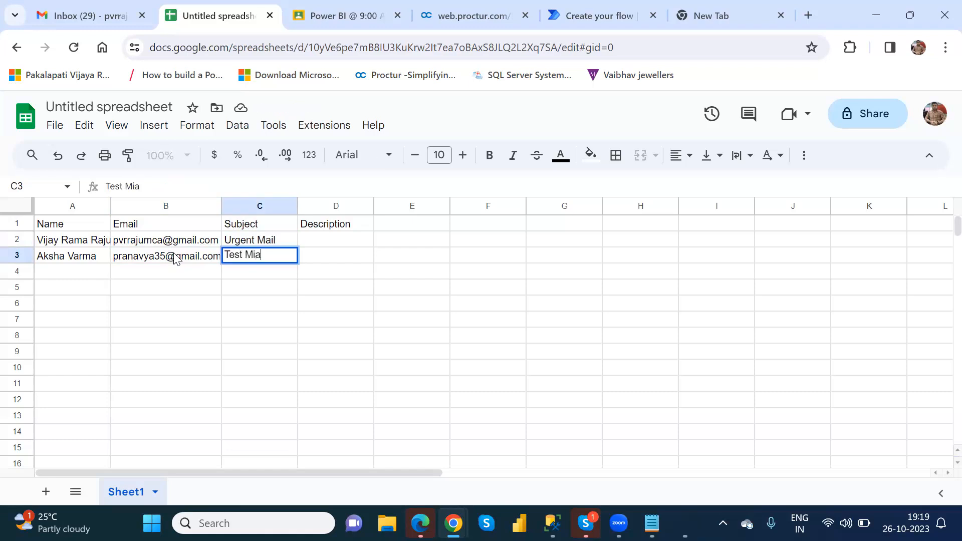
pyautogui.press('BackSpace')
pyautogui.press('BackSpace')
pyautogui.write('ail')
pyautogui.press('Tab')
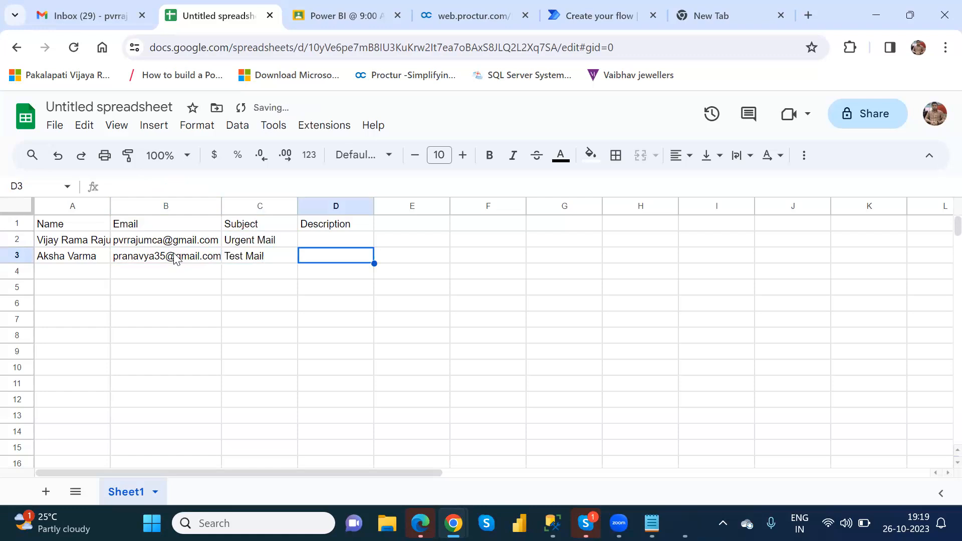
pyautogui.press('Up')
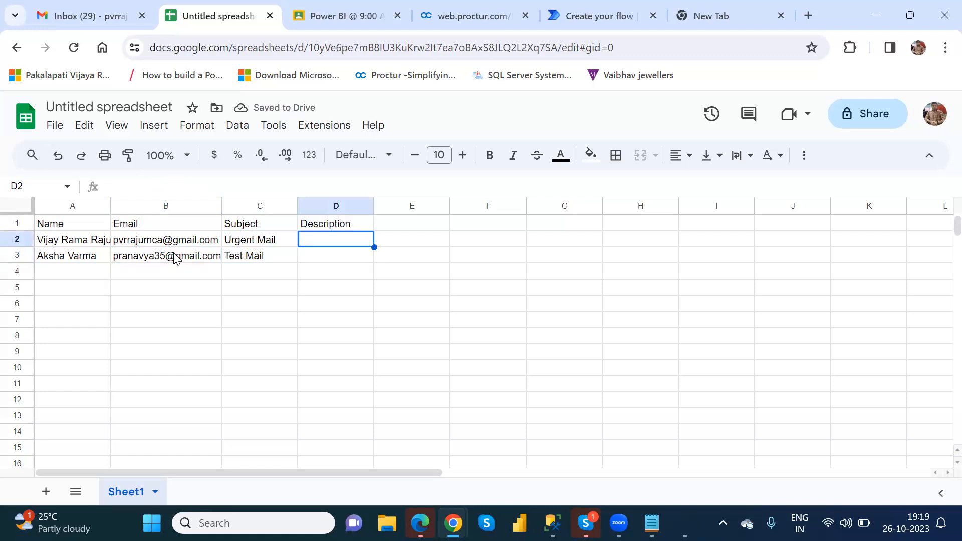
# Enter descriptions 'Please check my messages in the teams' in D2 and 'Test mail' in D3
pyautogui.write('Plea')
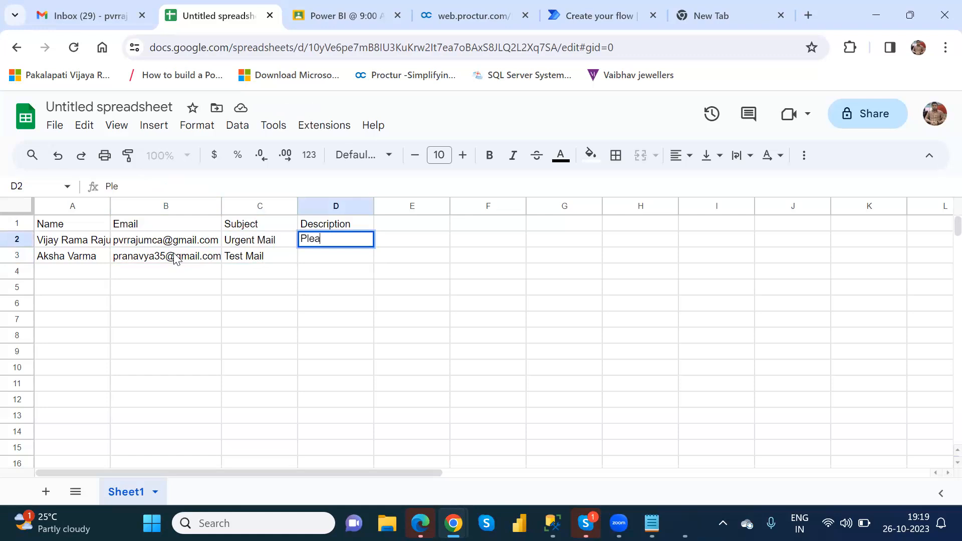
pyautogui.write('se login')
pyautogui.press('Escape')
pyautogui.write('PLea')
pyautogui.press('BackSpace')
pyautogui.press('BackSpace')
pyautogui.press('BackSpace')
pyautogui.write('lease check my ')
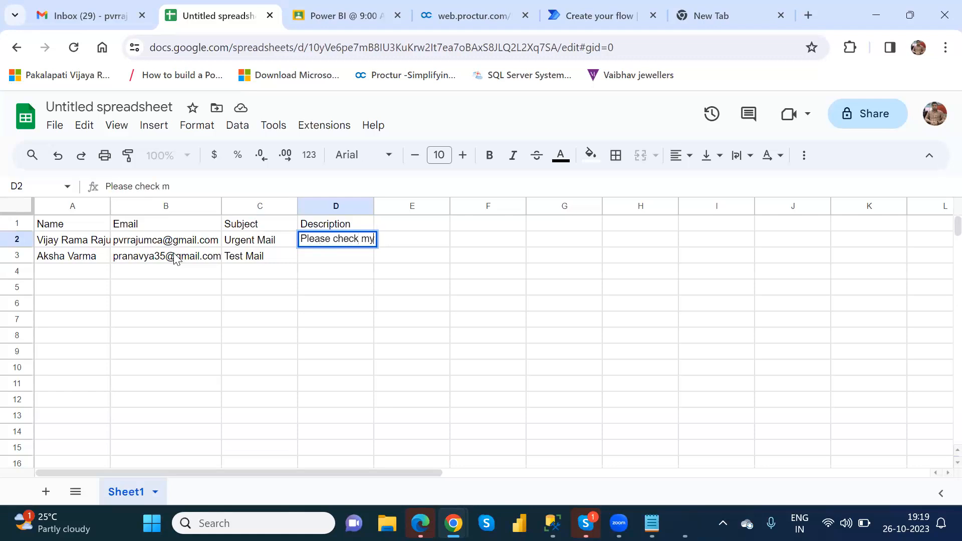
pyautogui.write('mess')
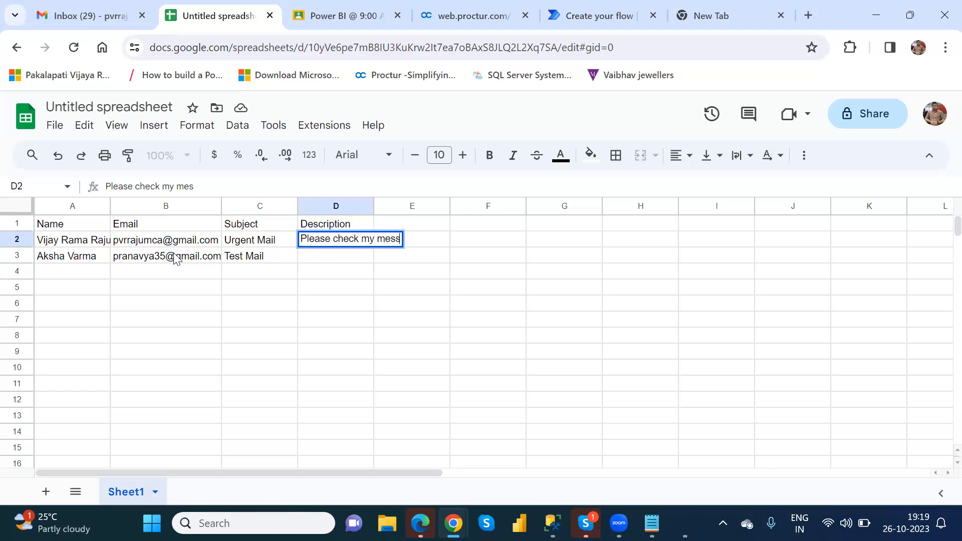
pyautogui.write('ages in t')
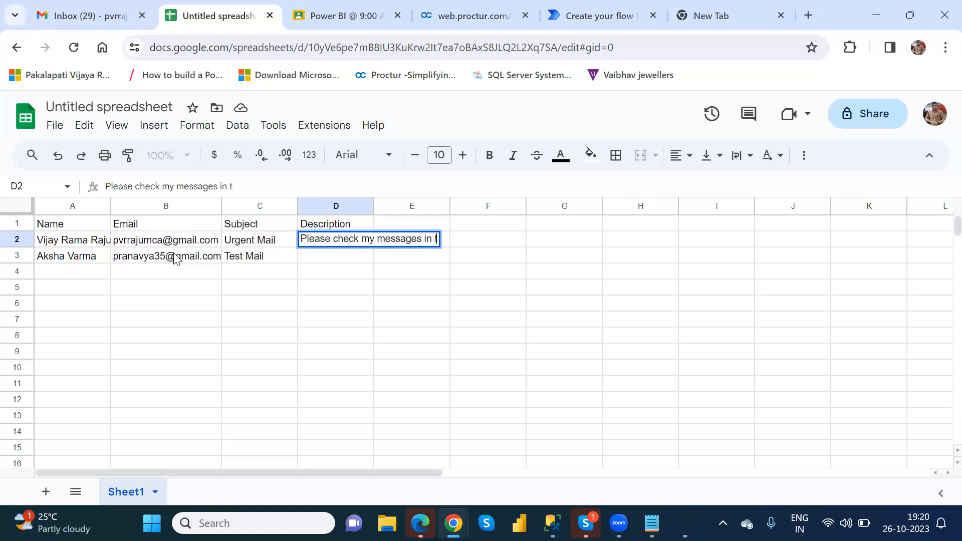
pyautogui.write('he teams')
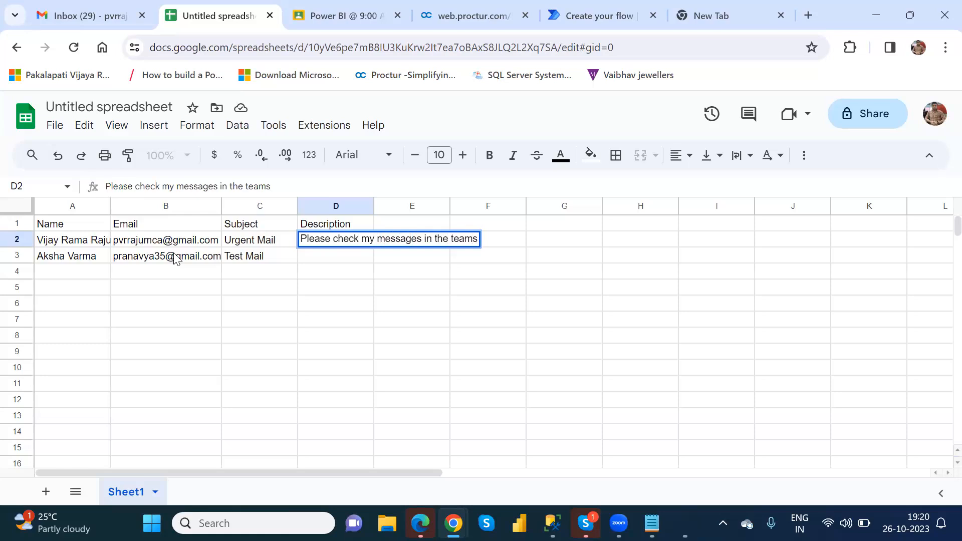
pyautogui.click(329, 259)
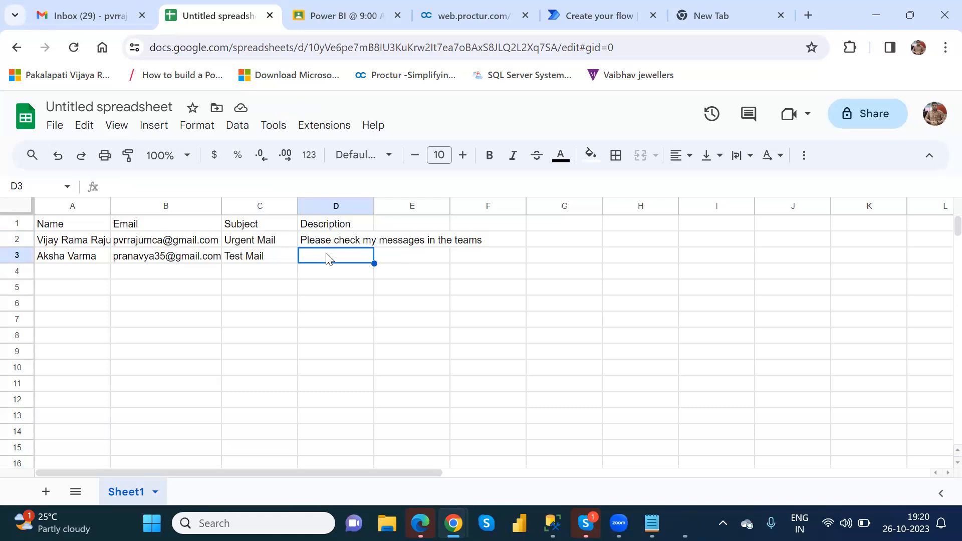
pyautogui.write('Tes')
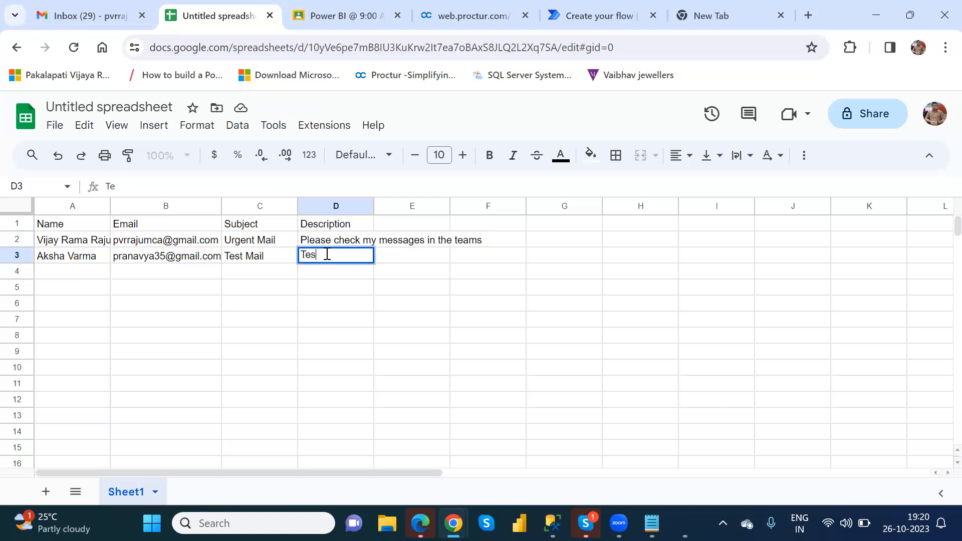
pyautogui.write('t mail')
pyautogui.click(411, 245)
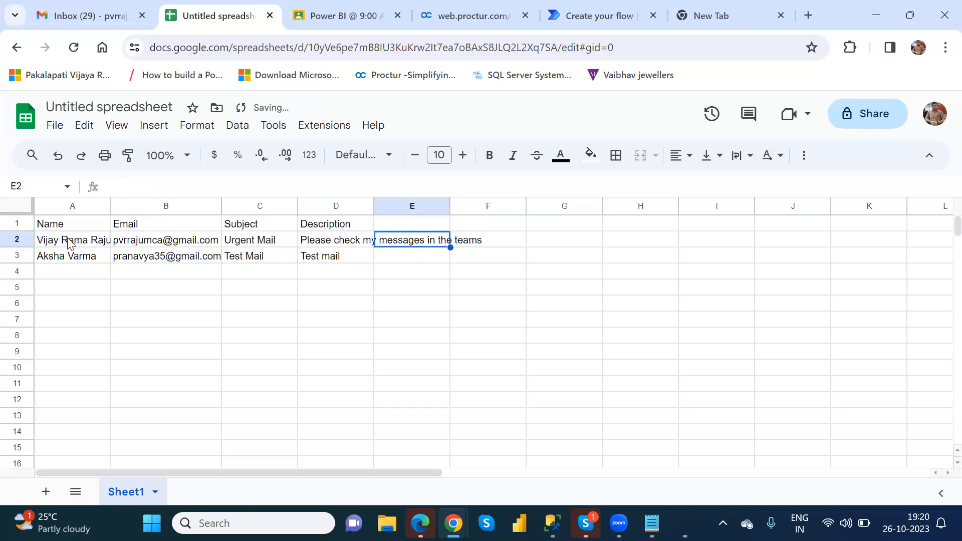
# Rename the spreadsheet to NareshIt_PowerAutomateFlow and return to the spreadsheet list
pyautogui.click(115, 104)
pyautogui.write('Nareshit')
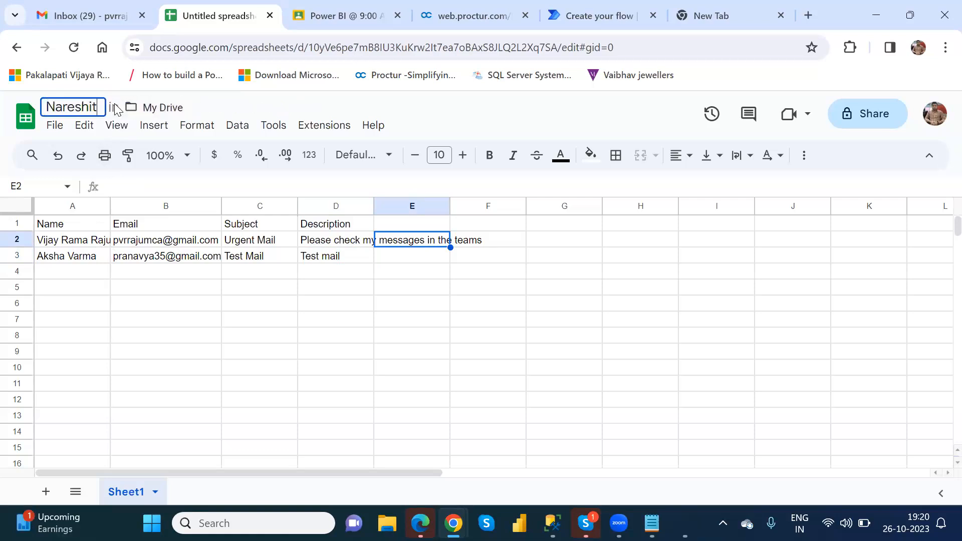
pyautogui.press('BackSpace')
pyautogui.write('It_')
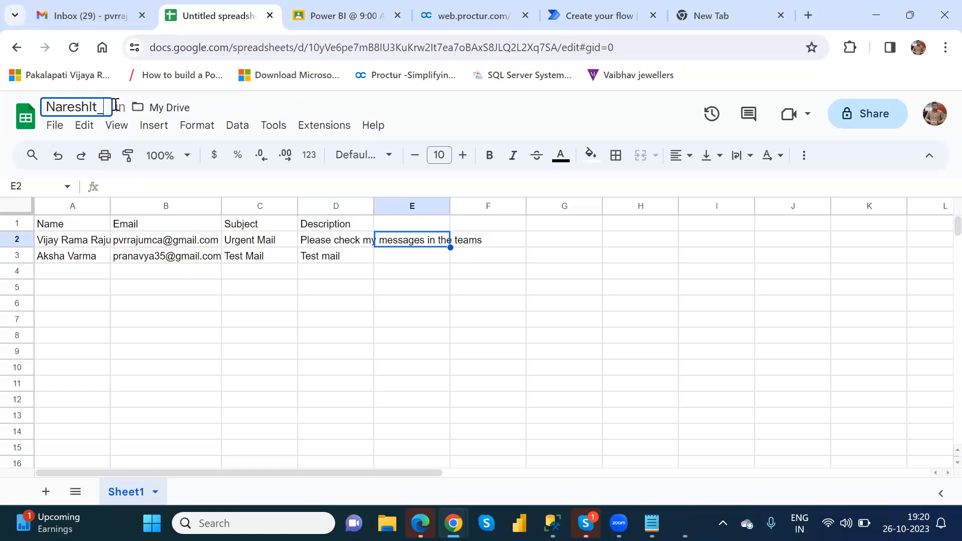
pyautogui.write('P')
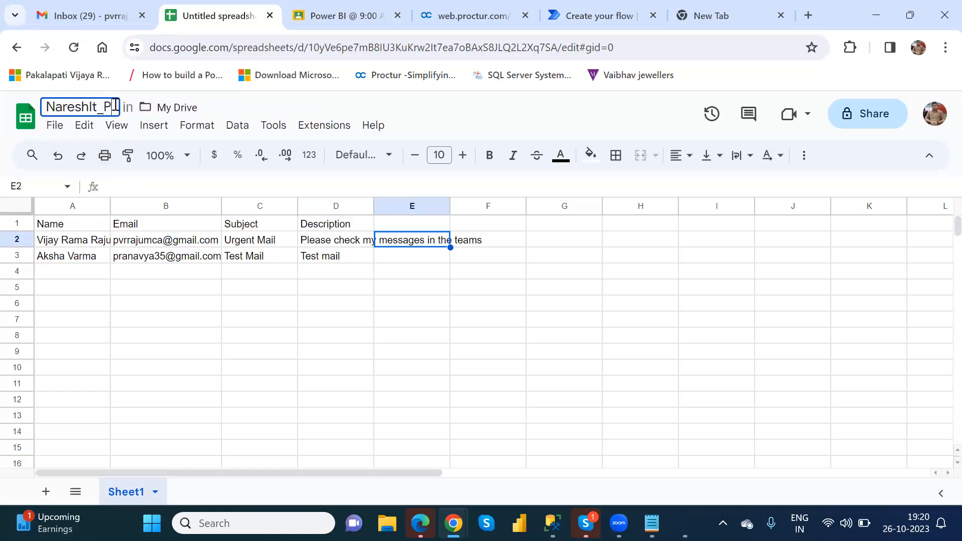
pyautogui.write('owerAu')
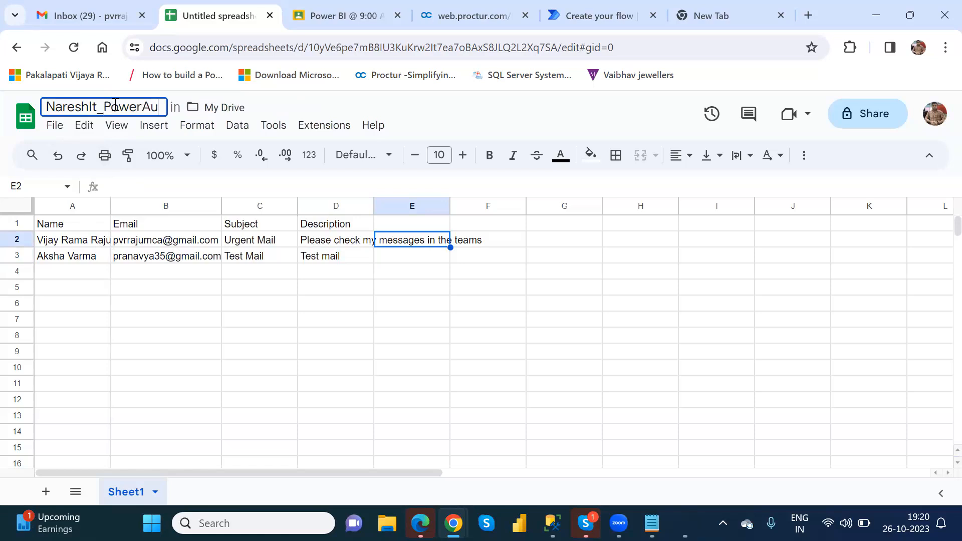
pyautogui.write('tomateFlow')
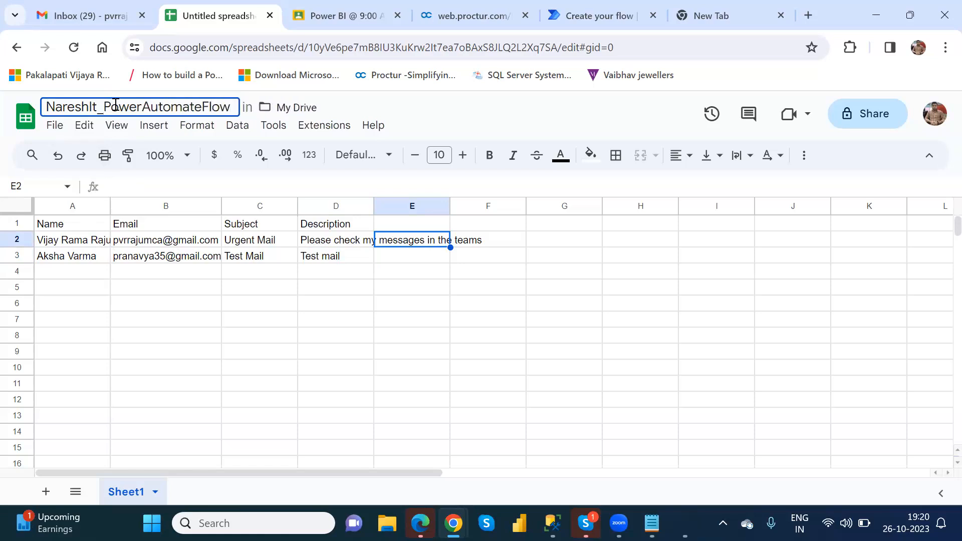
pyautogui.press('Return')
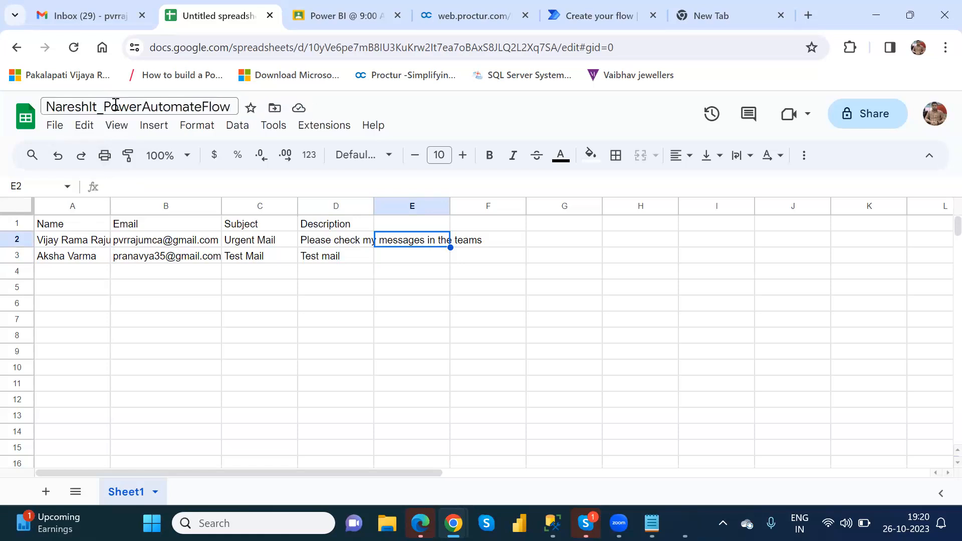
pyautogui.click(18, 48)
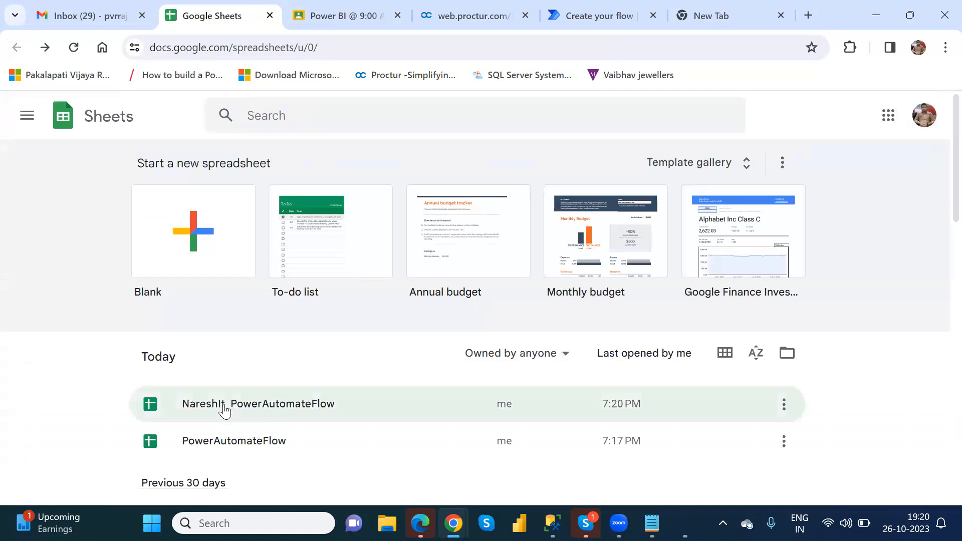
# Reopen NareshIt_PowerAutomateFlow to check the first e-mail in B2, then return to the list
pyautogui.click(287, 407)
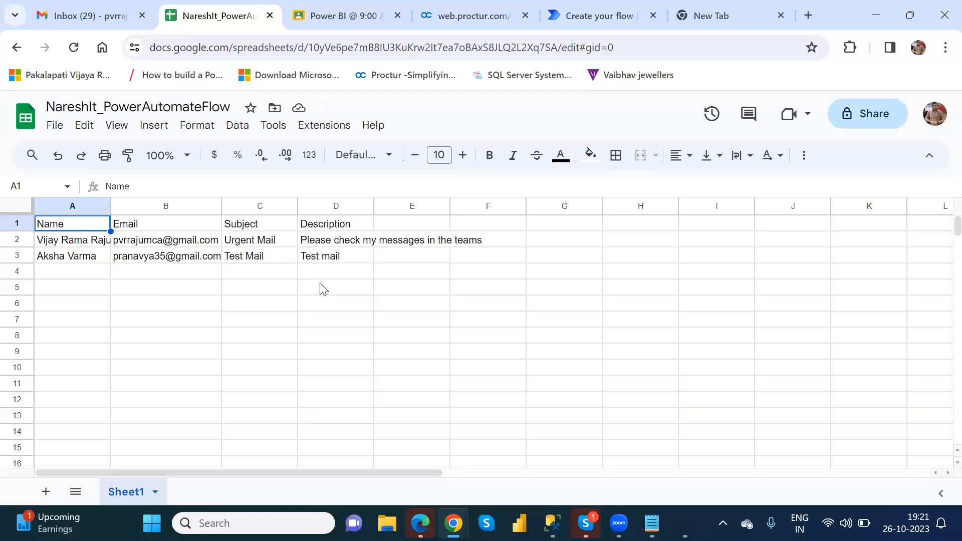
pyautogui.click(134, 243)
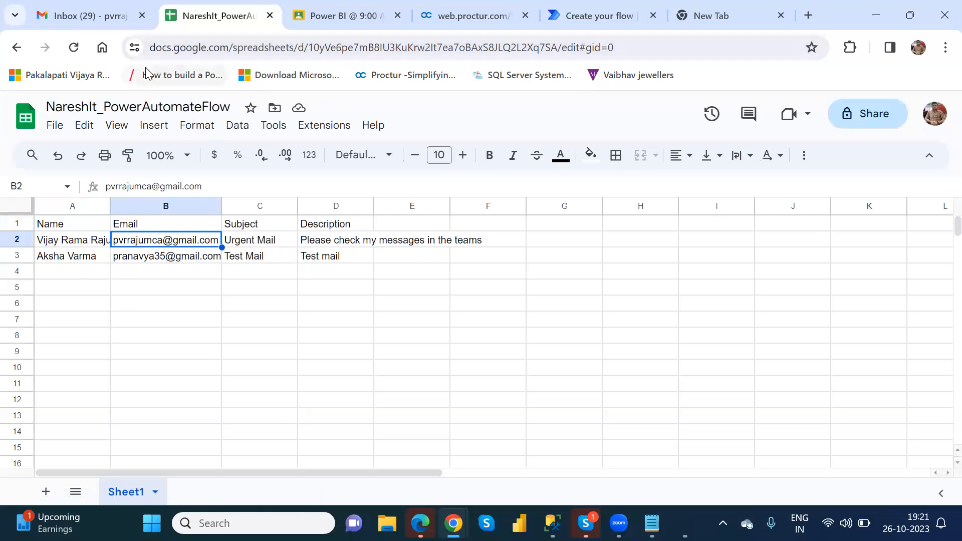
pyautogui.click(17, 47)
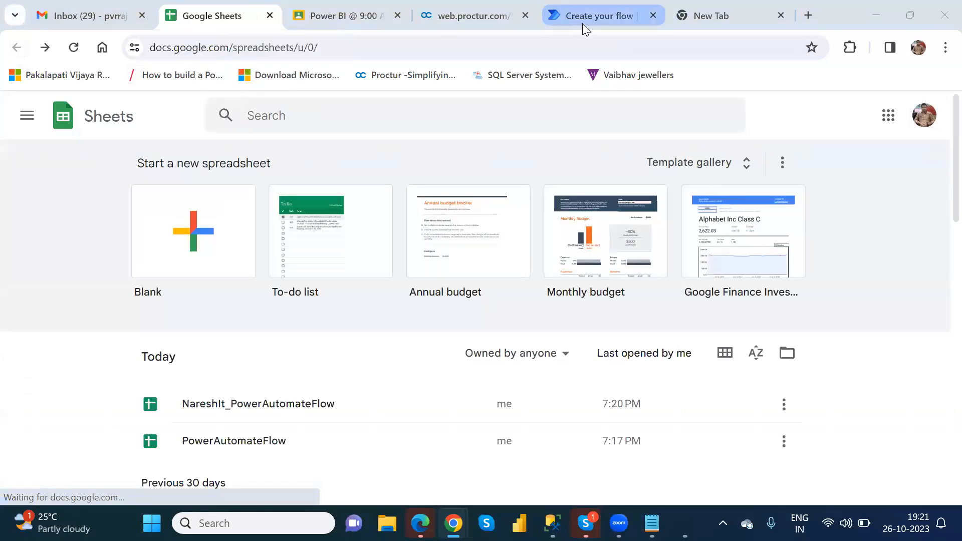
# In the GoogleSheets Flow editor, add a new step after the manual trigger and browse its triggers and actions
pyautogui.click(589, 18)
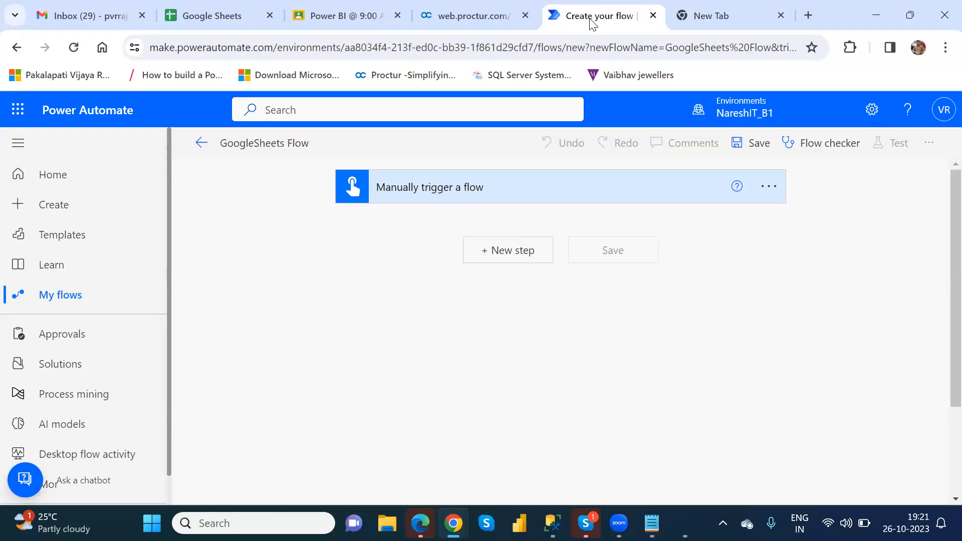
pyautogui.click(494, 250)
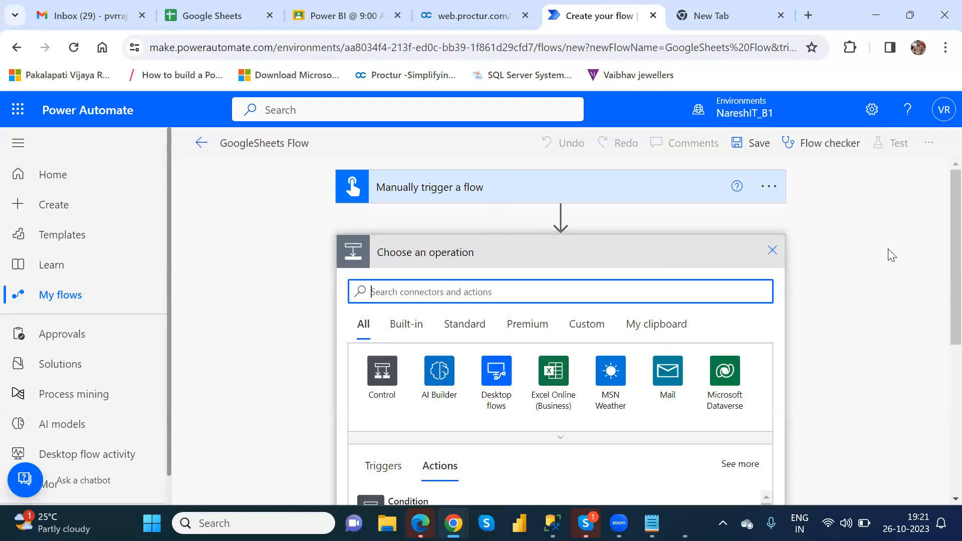
pyautogui.scroll(-4, 939, 271)
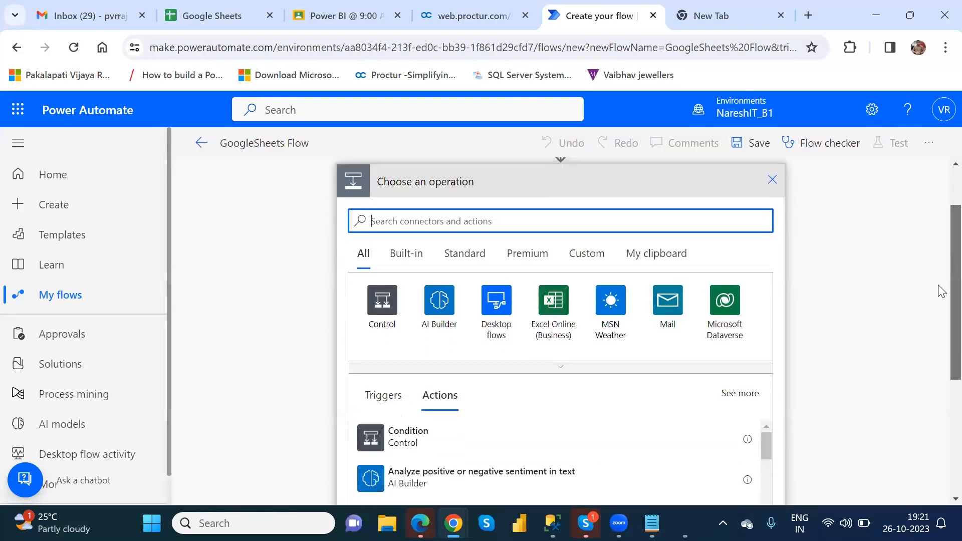
pyautogui.scroll(1, 941, 334)
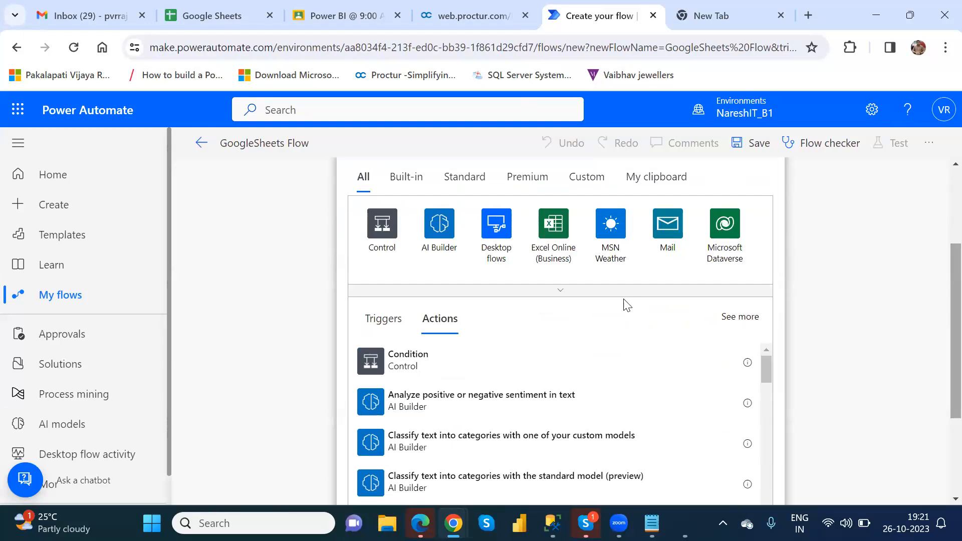
pyautogui.click(390, 321)
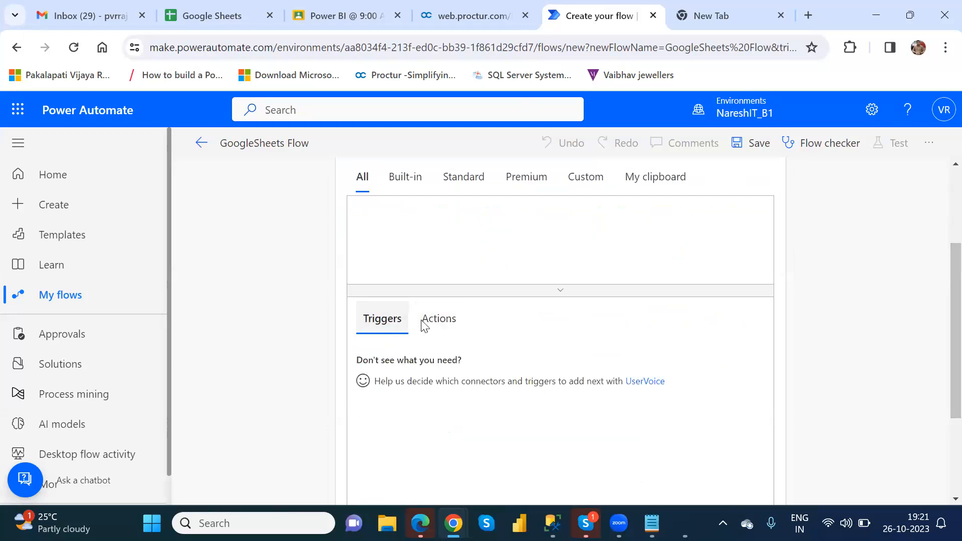
pyautogui.click(438, 325)
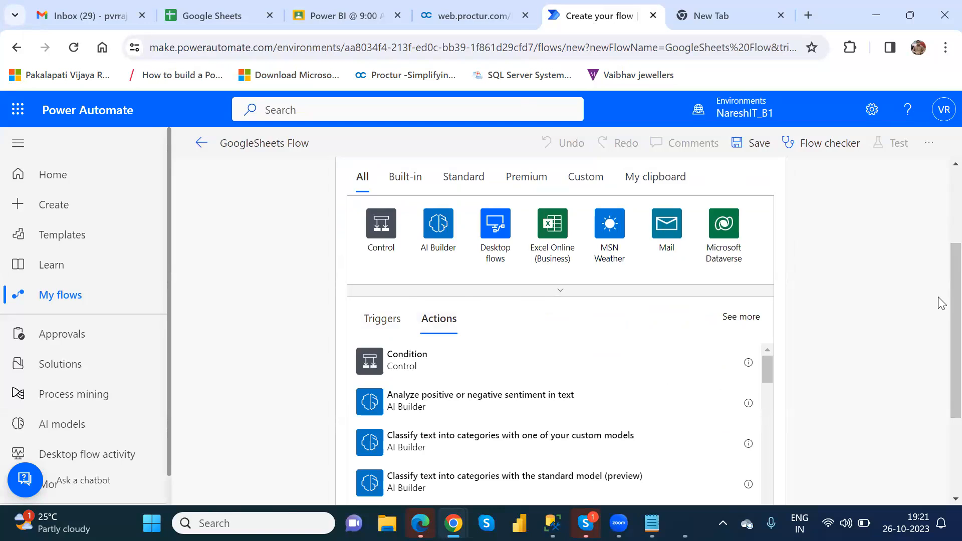
pyautogui.scroll(2, 940, 261)
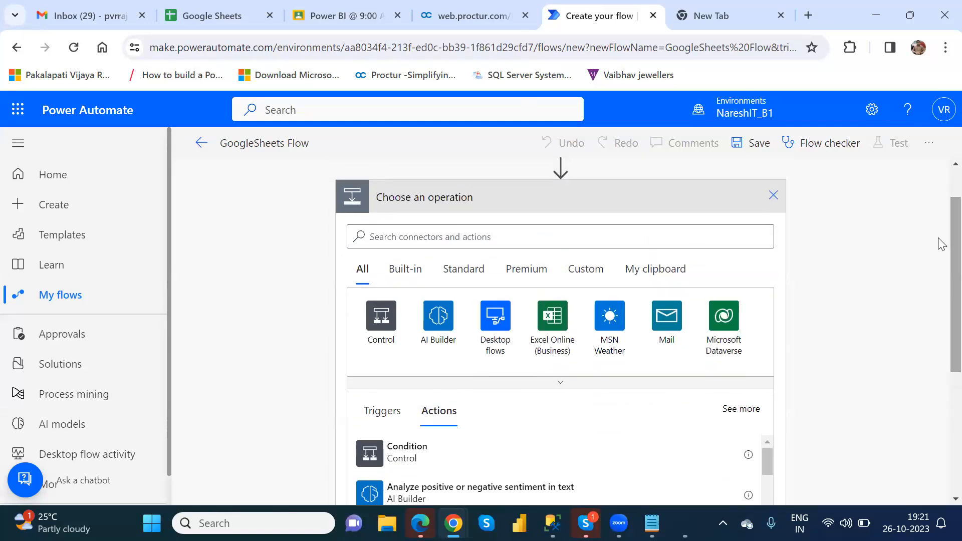
pyautogui.click(533, 243)
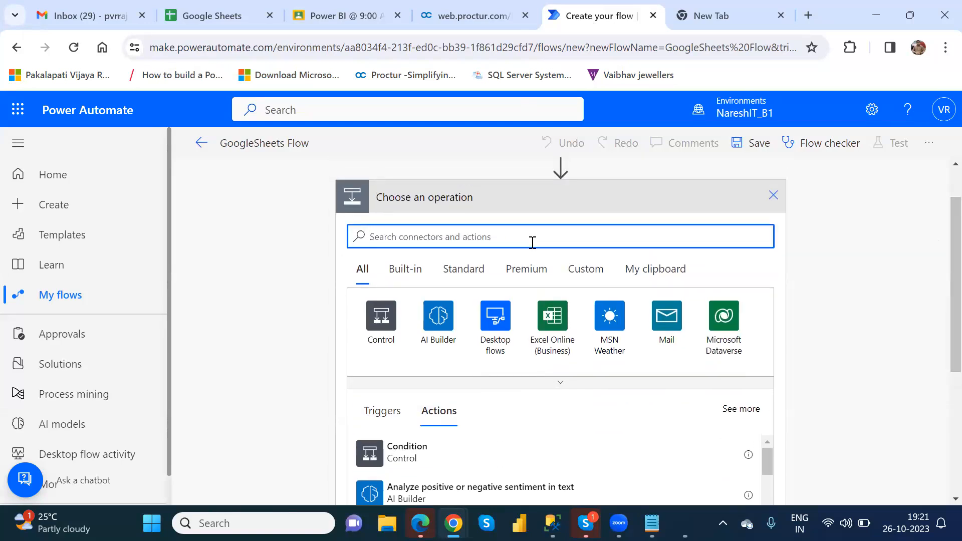
# Search for 'google' and choose the Google Sheets connector
pyautogui.write('goo')
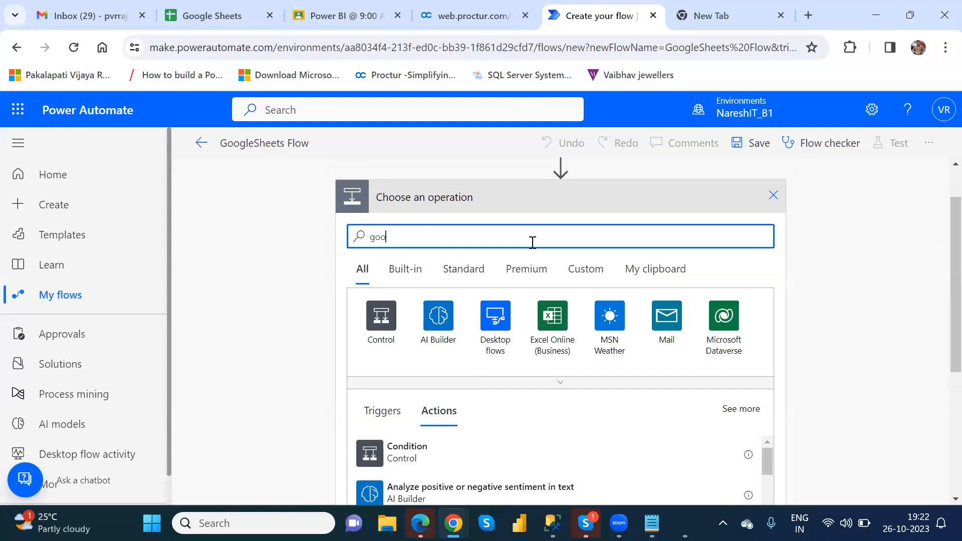
pyautogui.write('gle')
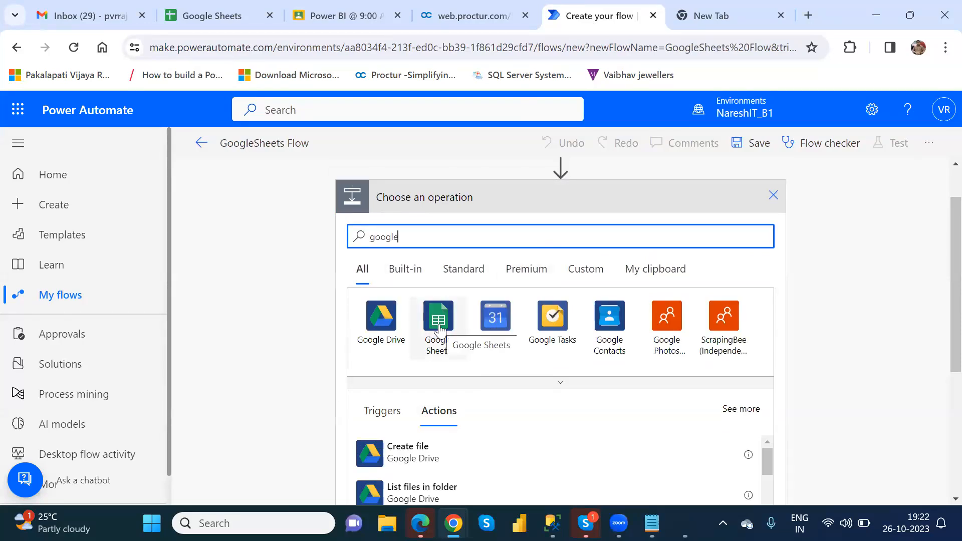
pyautogui.click(439, 326)
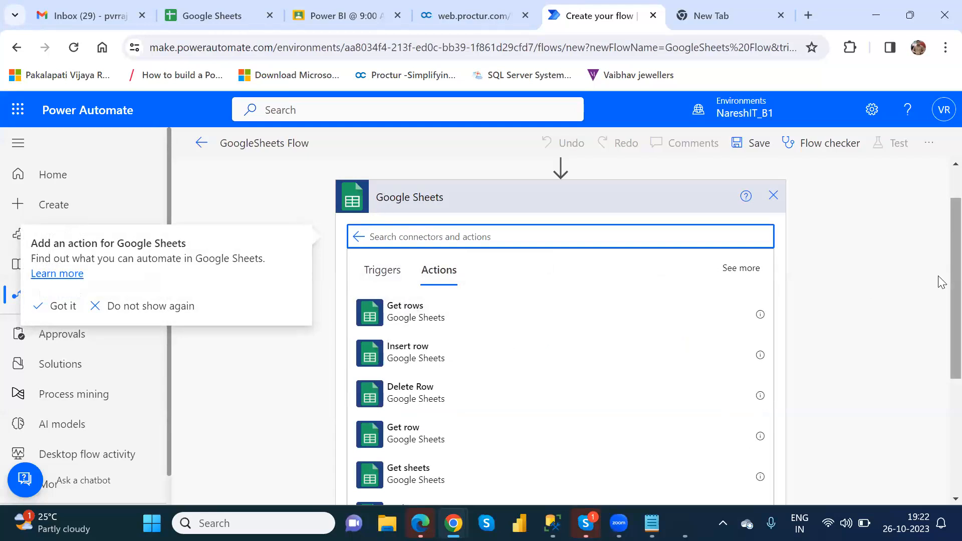
# Pick Get rows from the Google Sheets actions list
pyautogui.scroll(-1, 941, 291)
pyautogui.scroll(-2, 942, 296)
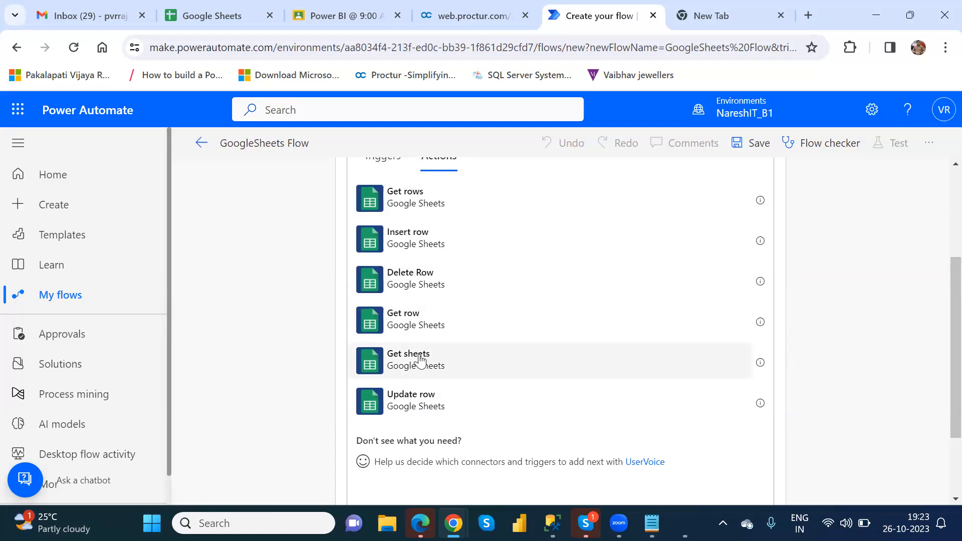
pyautogui.click(424, 206)
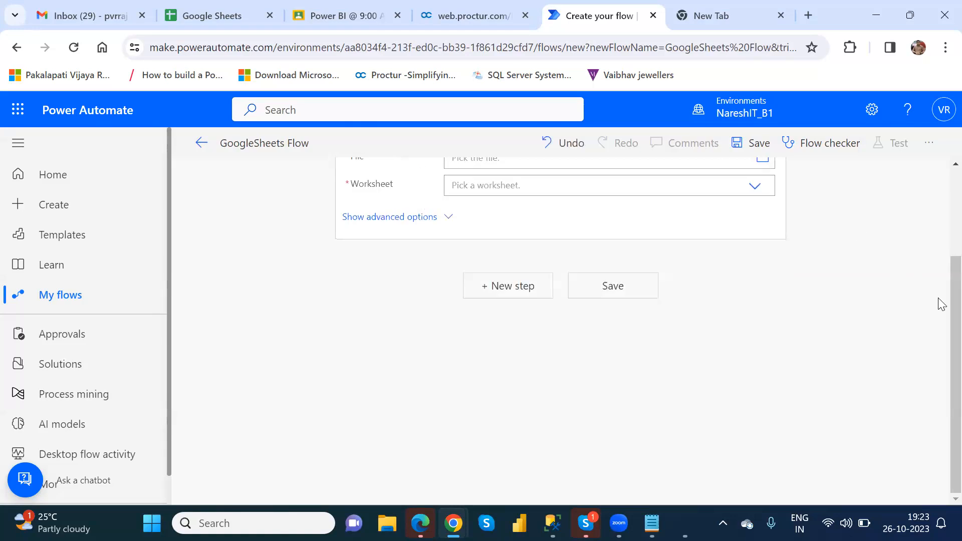
# Point Get rows at GoogleDrive file NareshIt_PowerAutomateFlow, worksheet Sheet1, then add another new step
pyautogui.scroll(2, 940, 280)
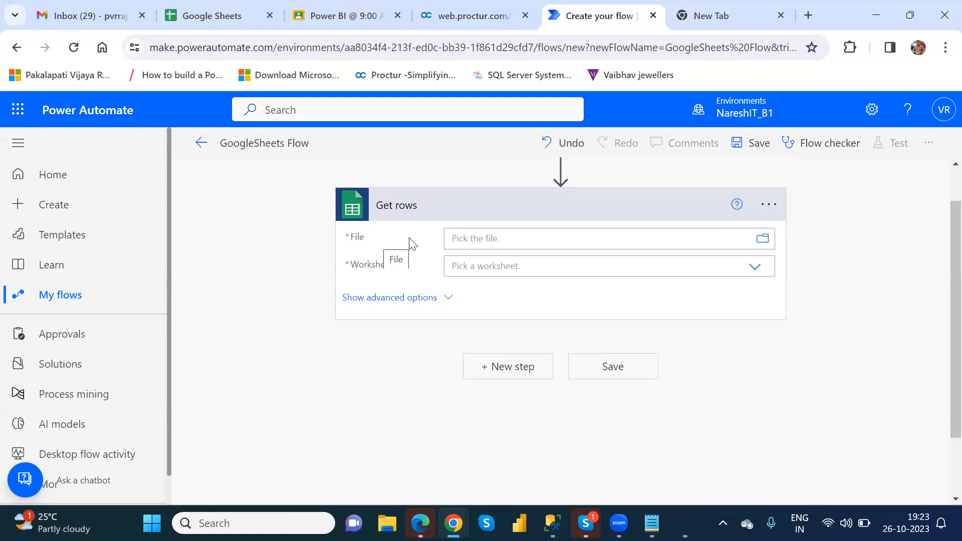
pyautogui.click(701, 234)
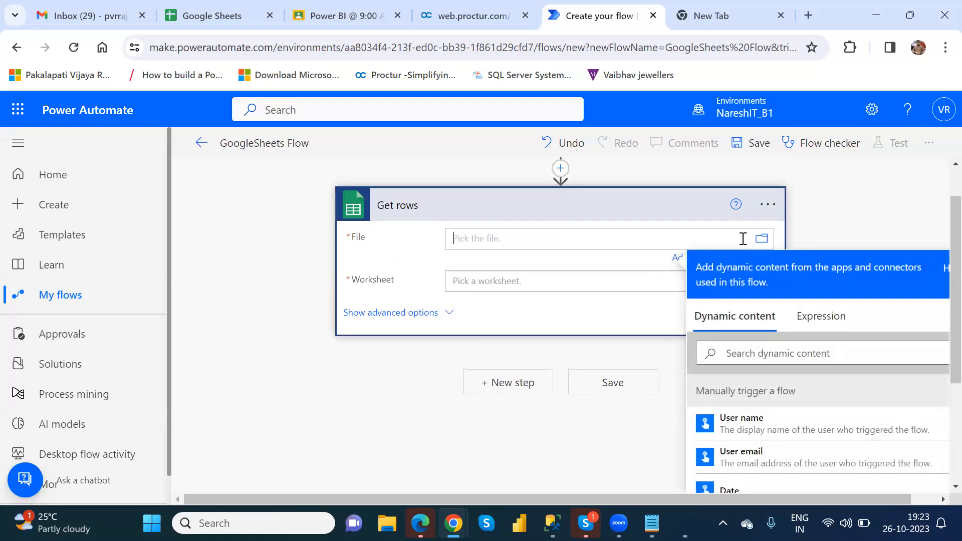
pyautogui.click(762, 241)
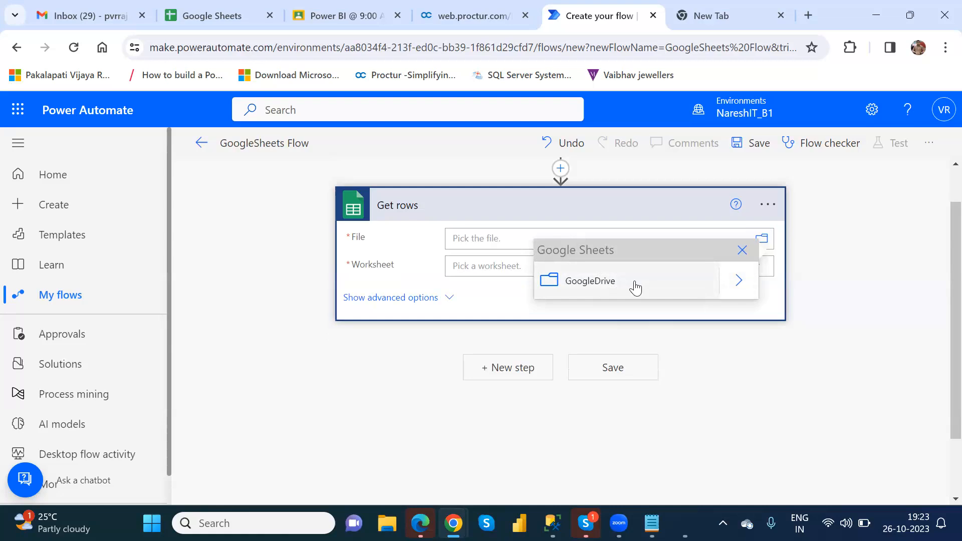
pyautogui.click(741, 281)
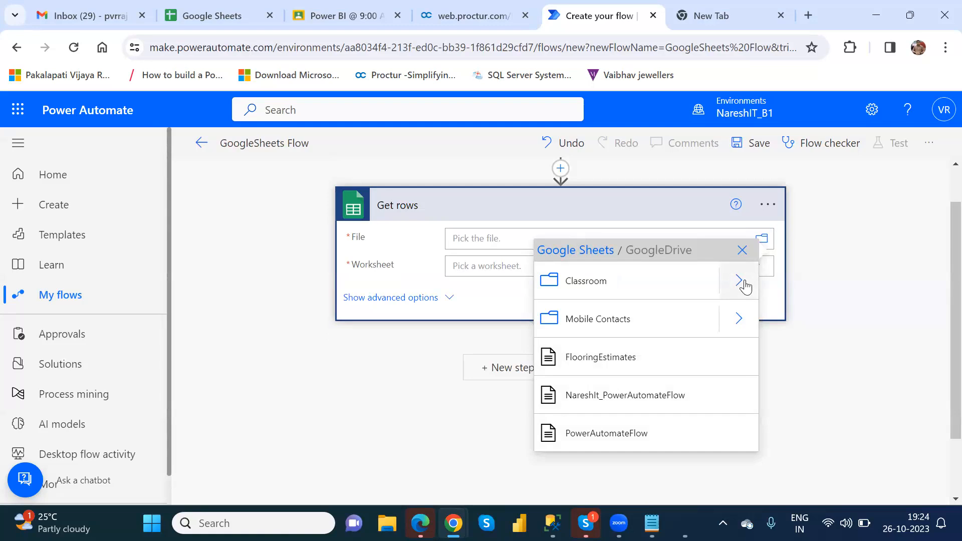
pyautogui.click(685, 391)
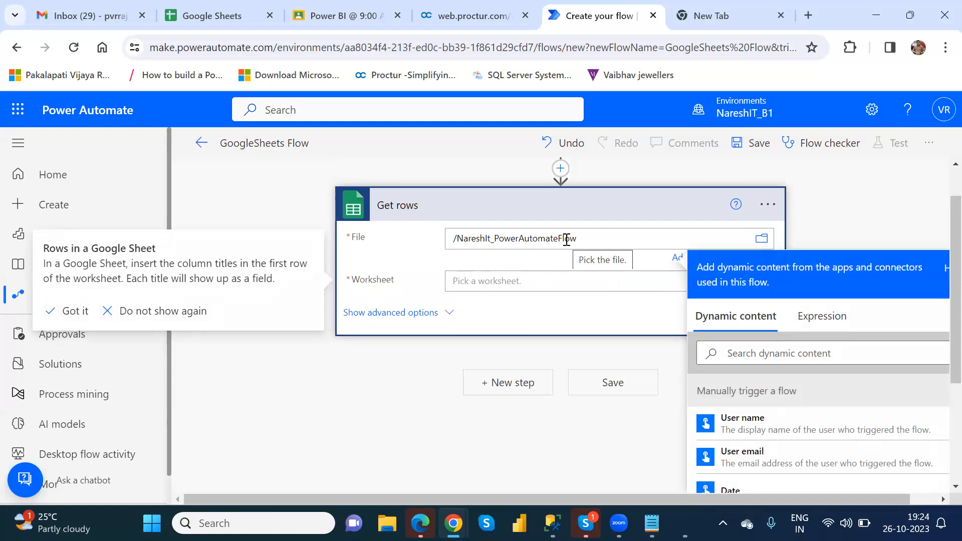
pyautogui.click(527, 281)
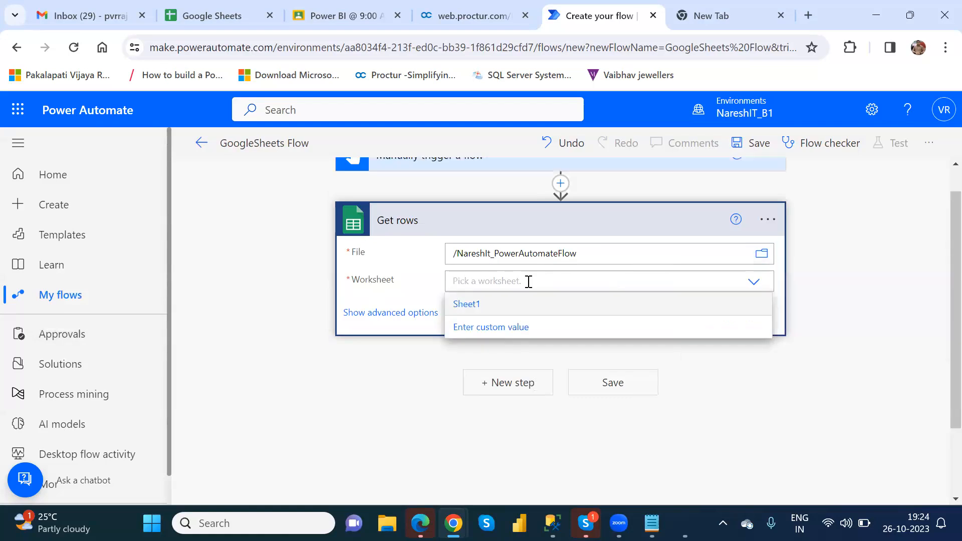
pyautogui.click(485, 307)
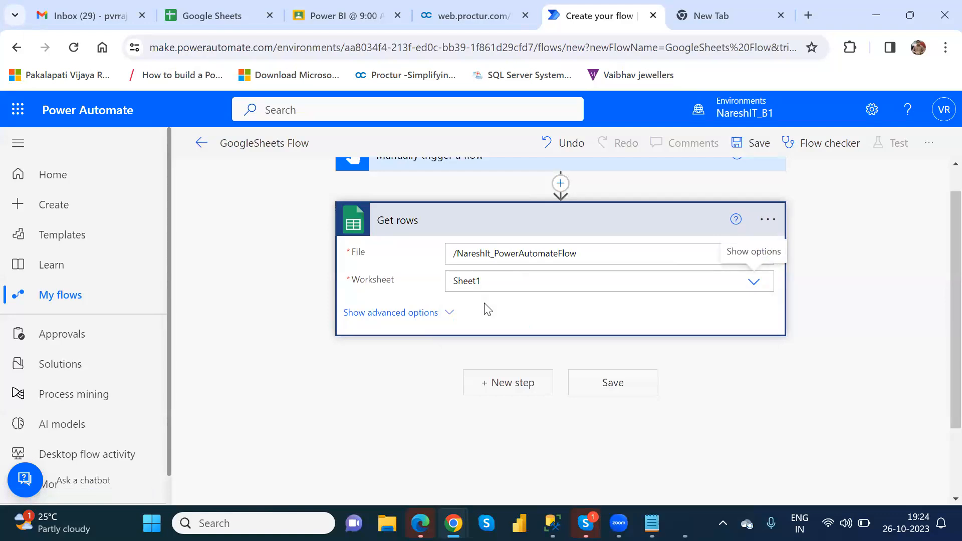
pyautogui.click(510, 392)
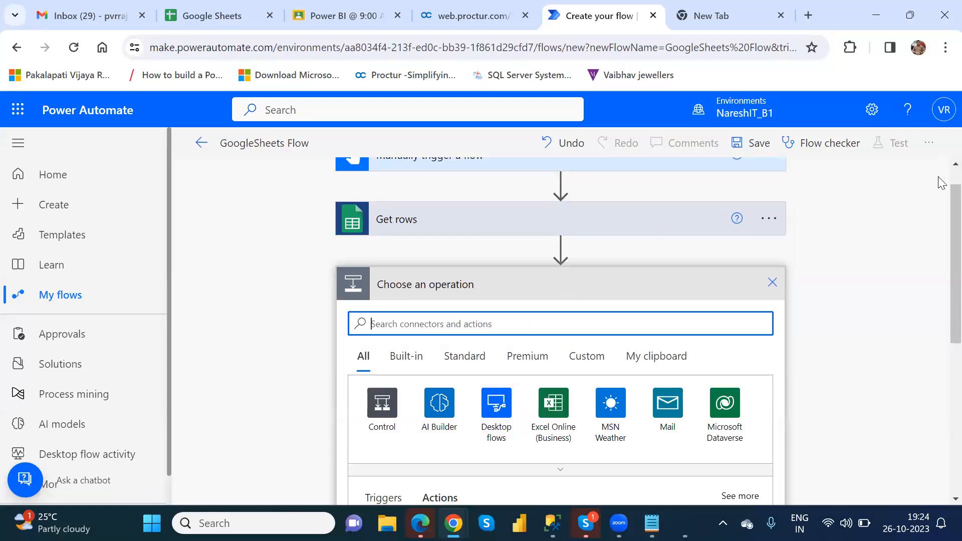
pyautogui.scroll(1, 938, 182)
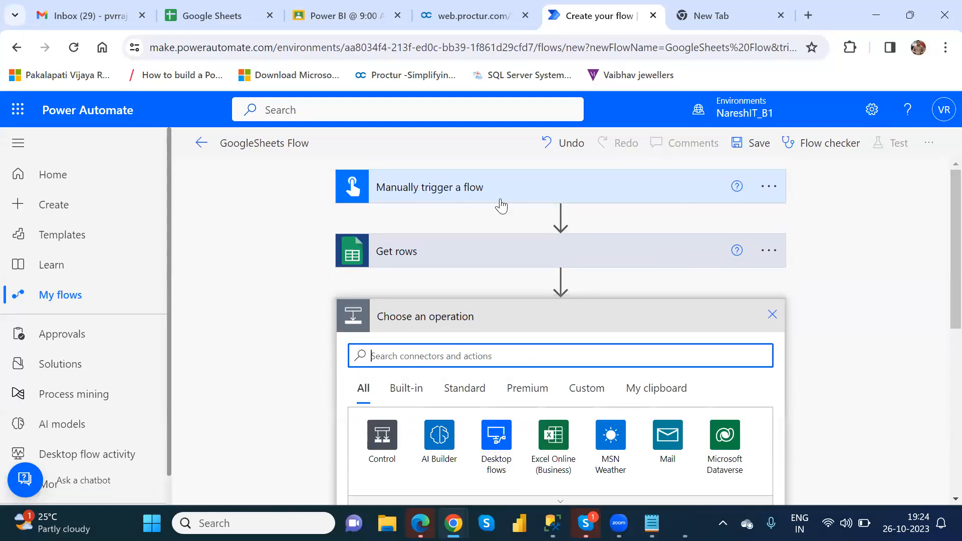
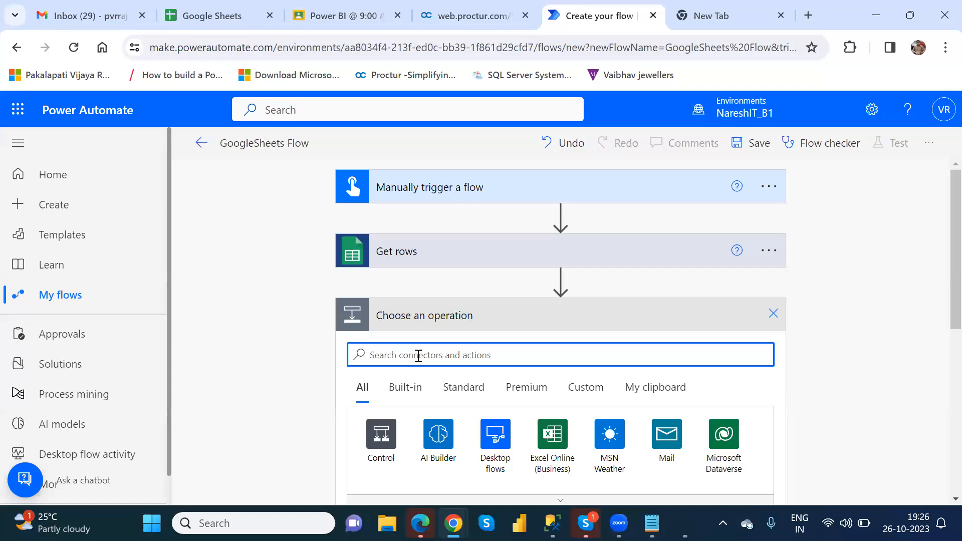
# Search 'for each' and choose the Control connector to list its actions
pyautogui.write('for')
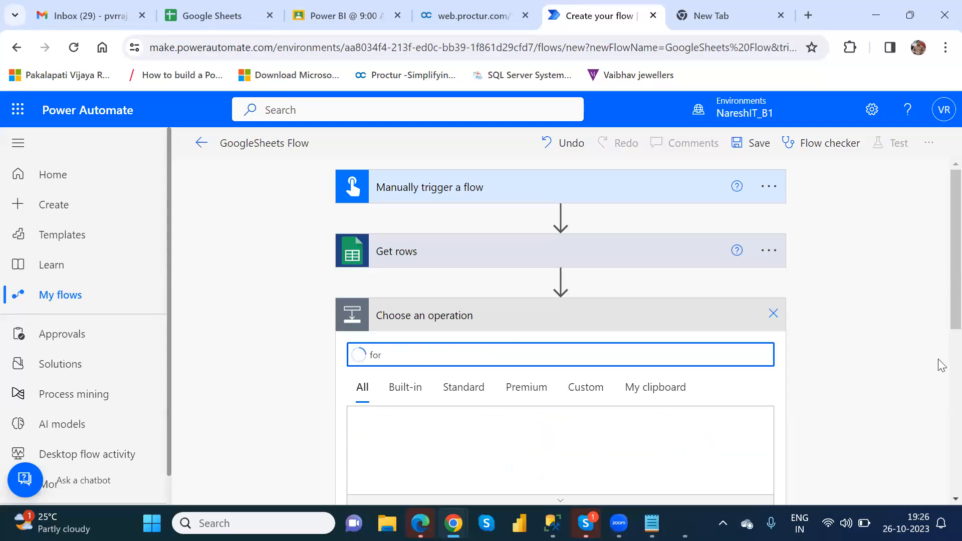
pyautogui.scroll(-4, 942, 311)
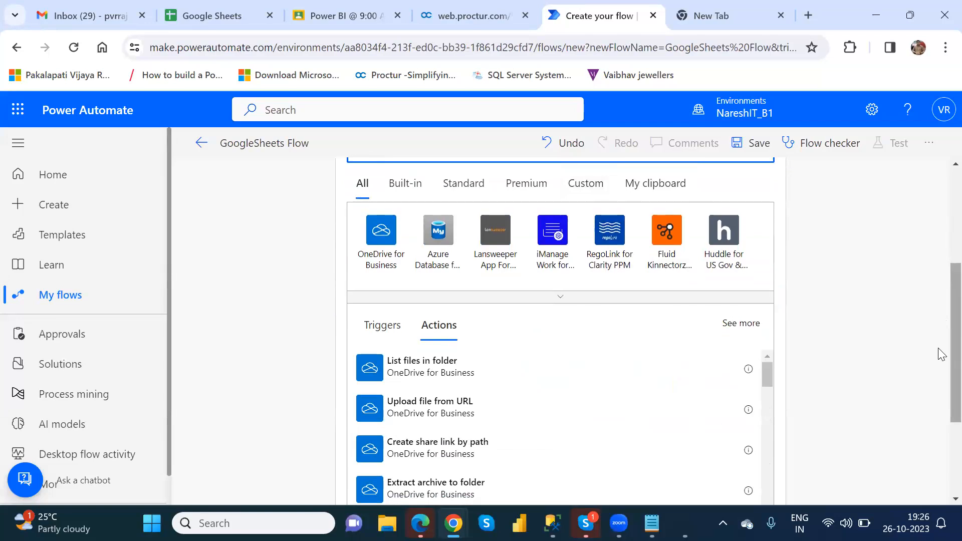
pyautogui.scroll(2, 941, 306)
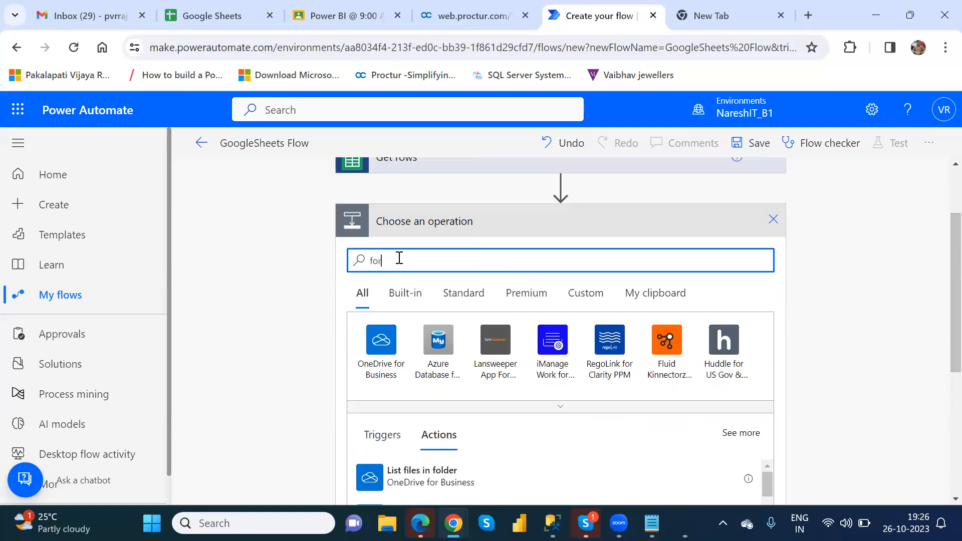
pyautogui.write('each')
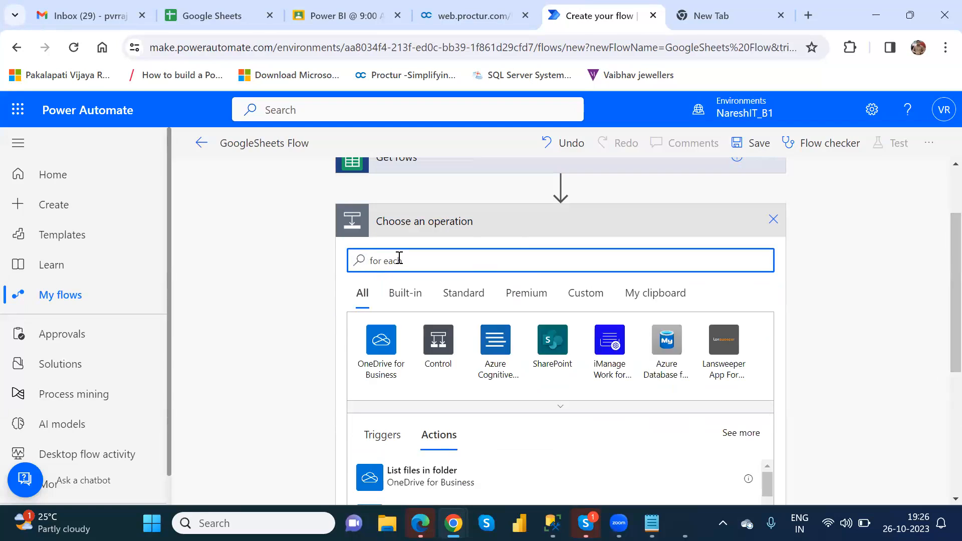
pyautogui.click(440, 341)
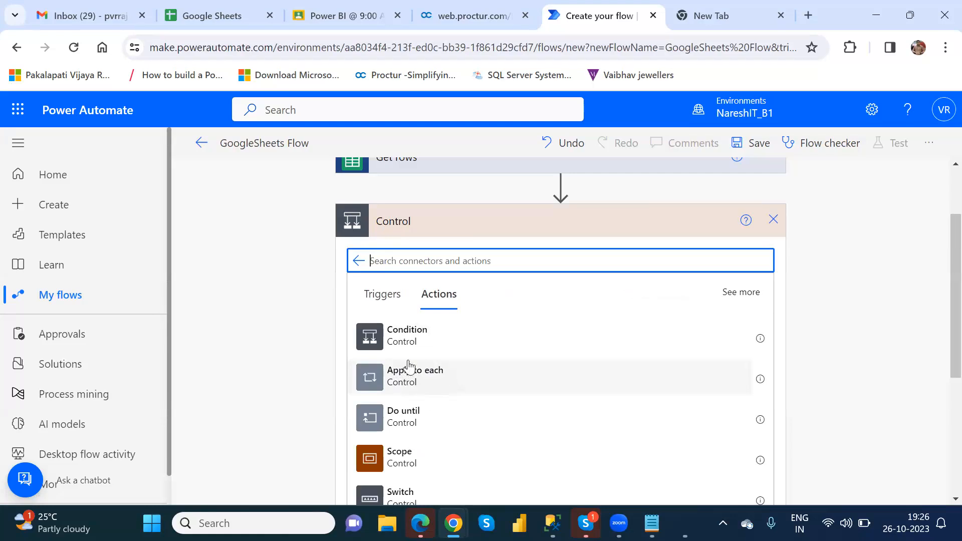
# Add an Apply to each loop that iterates over Get rows' Records value
pyautogui.click(434, 384)
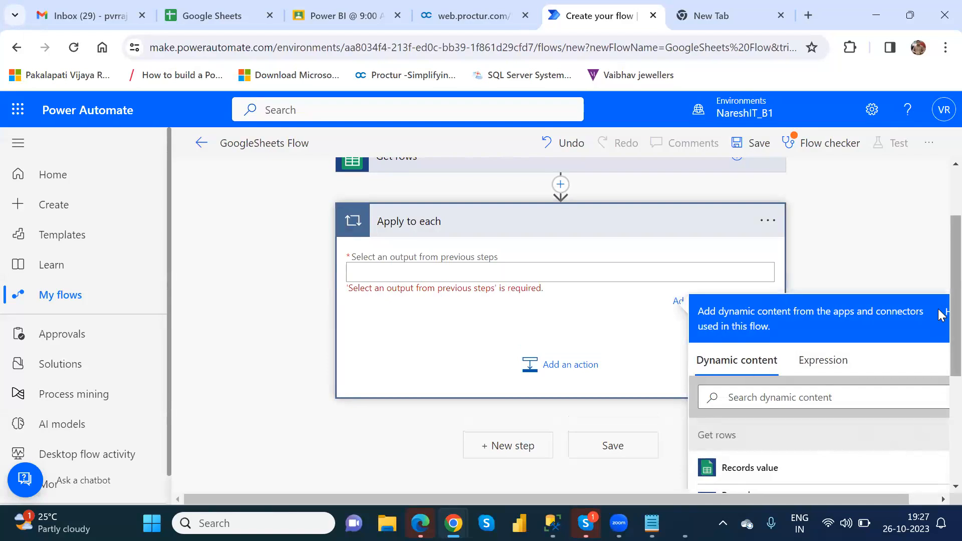
pyautogui.scroll(-3, 939, 351)
pyautogui.scroll(1, 941, 353)
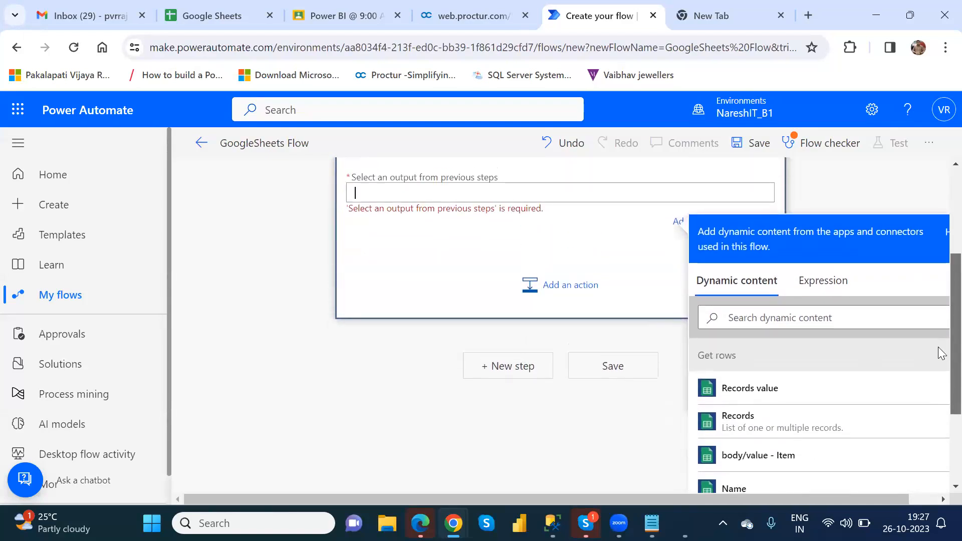
pyautogui.click(763, 394)
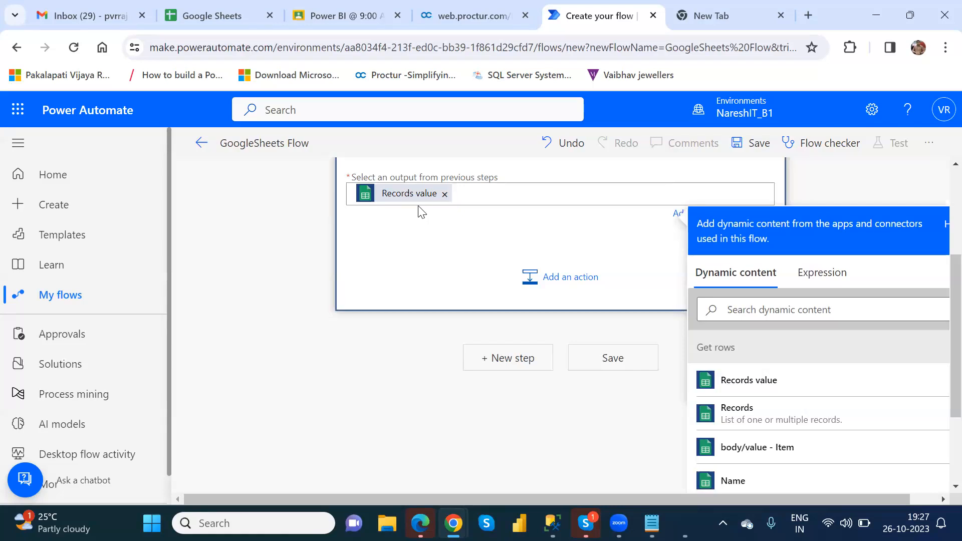
# Inside the loop, search 'gmail' and add the Gmail Send email (V2) action
pyautogui.click(556, 288)
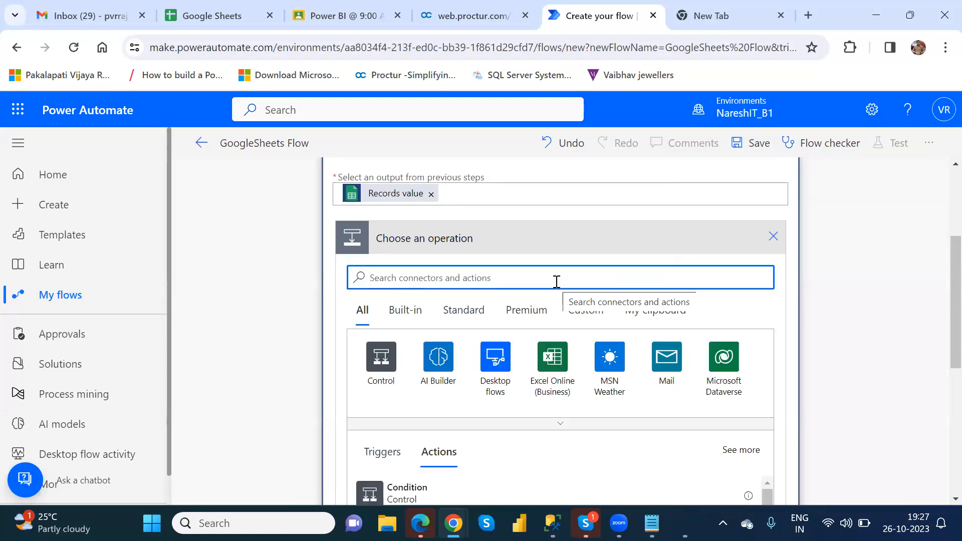
pyautogui.write('gmail')
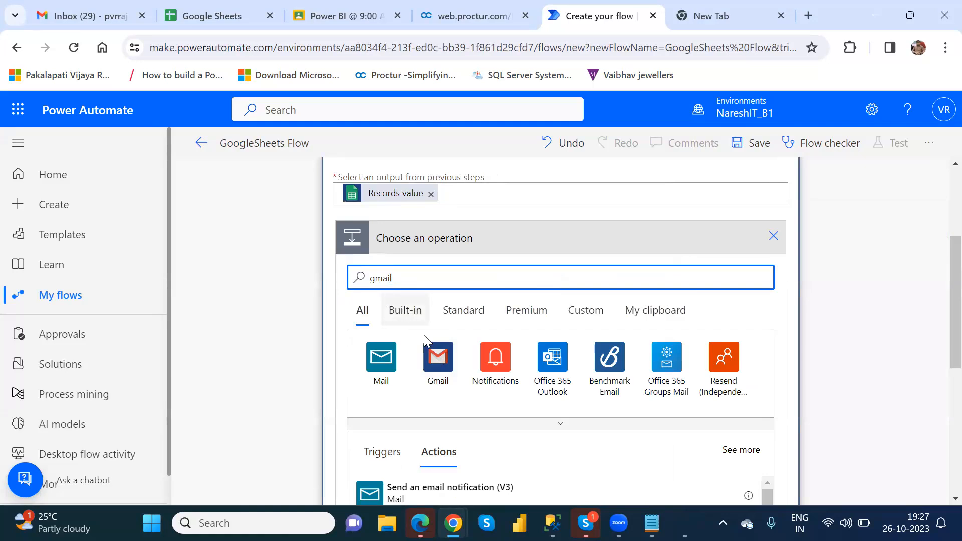
pyautogui.click(437, 368)
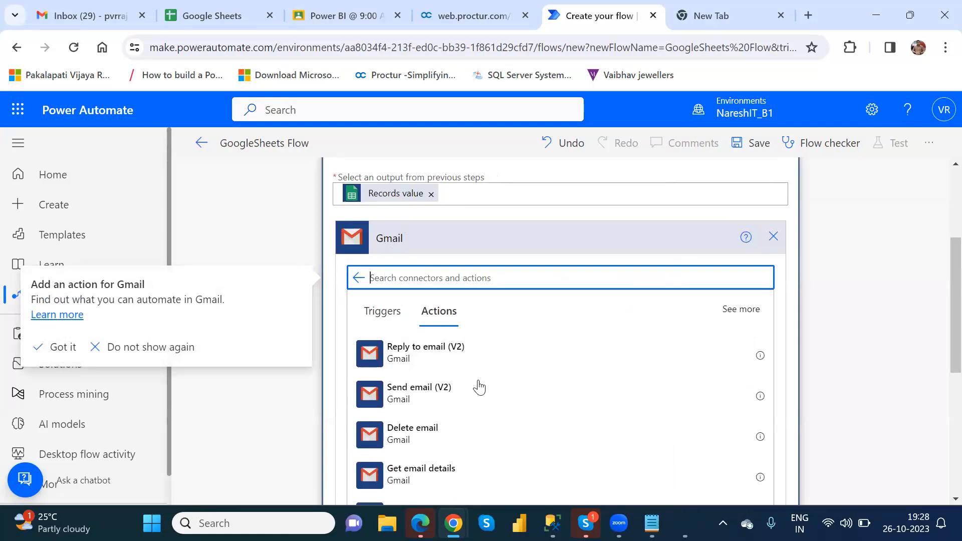
pyautogui.click(430, 402)
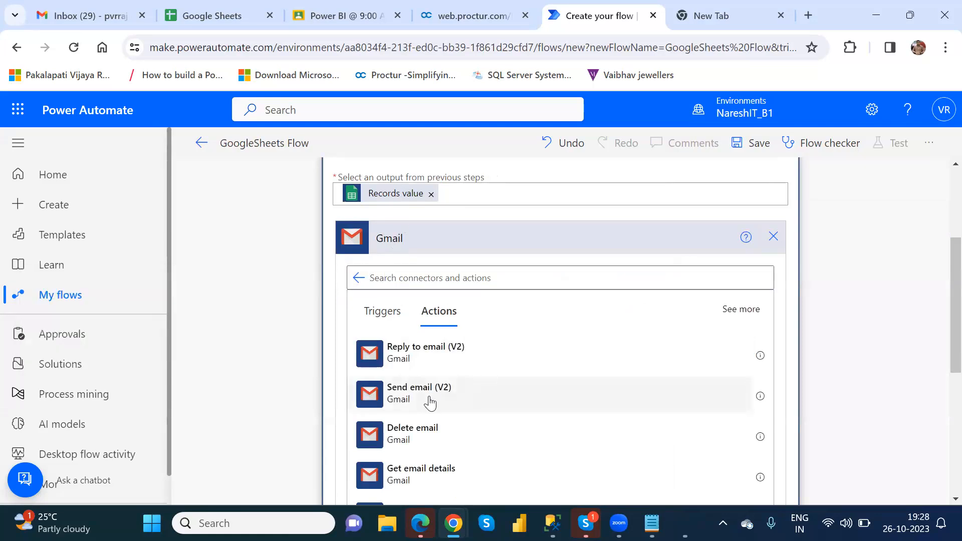
pyautogui.click(430, 402)
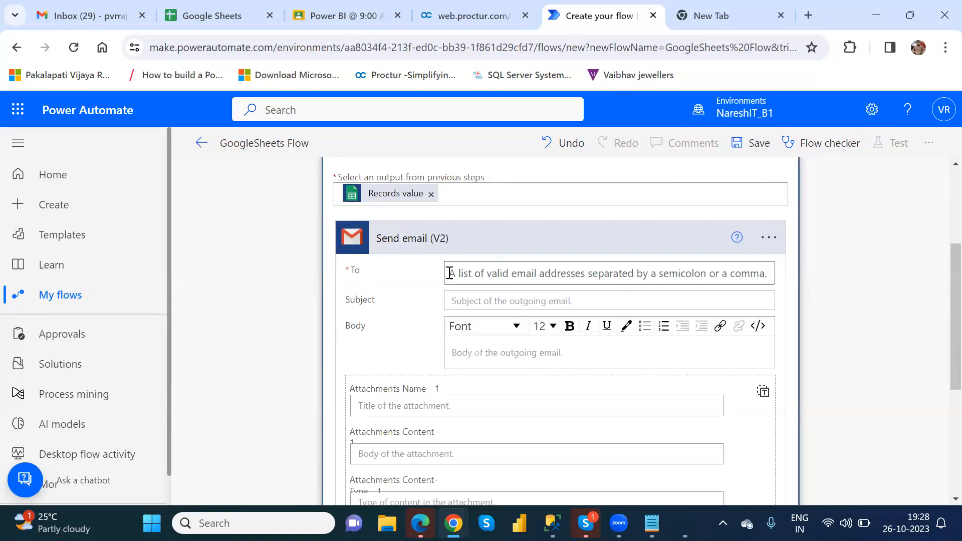
# Map To to the row's Email and Subject to the row's Subject
pyautogui.click(490, 279)
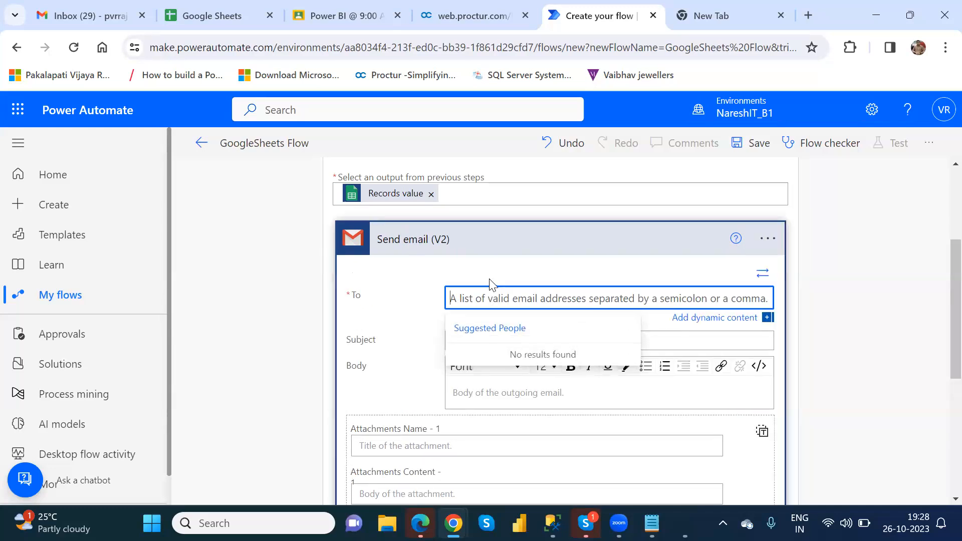
pyautogui.click(701, 321)
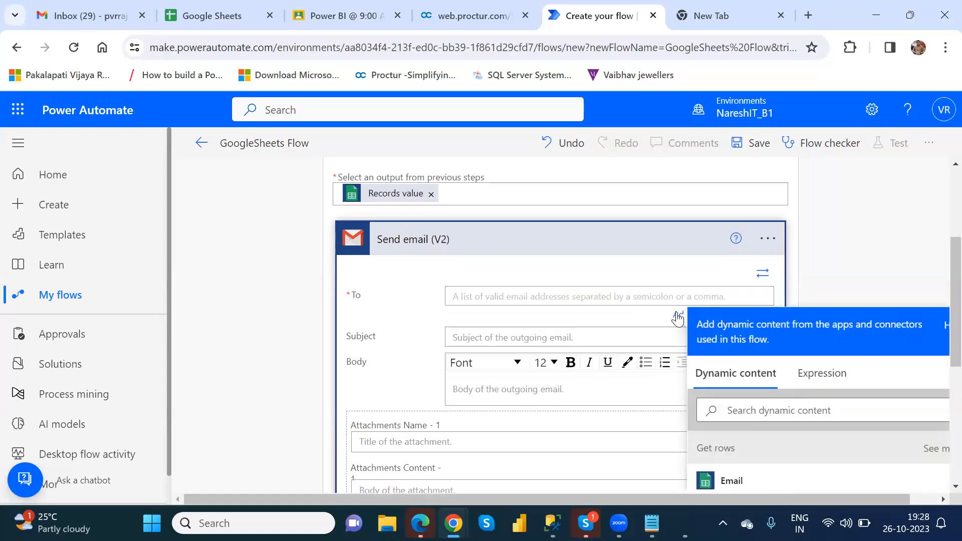
pyautogui.moveTo(941, 333); pyautogui.dragTo(940, 369)
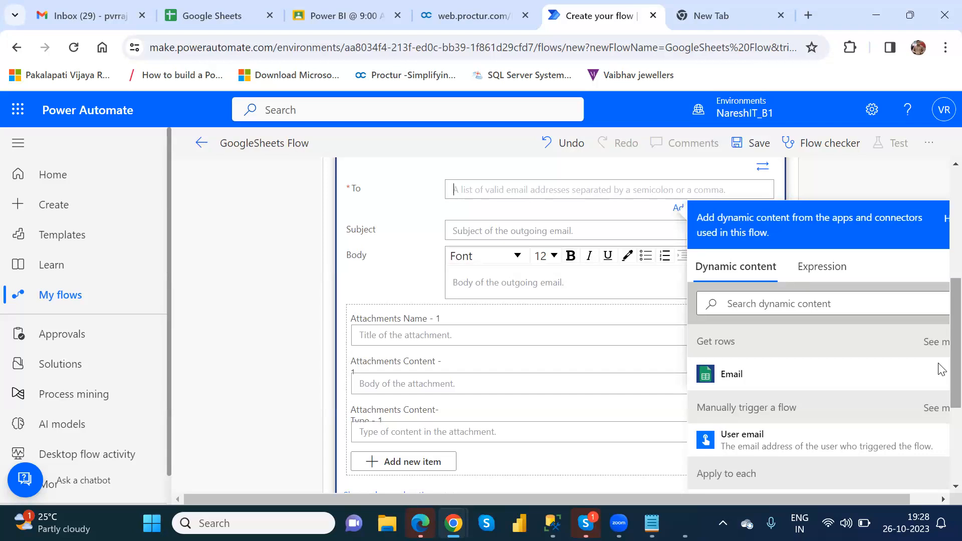
pyautogui.click(731, 375)
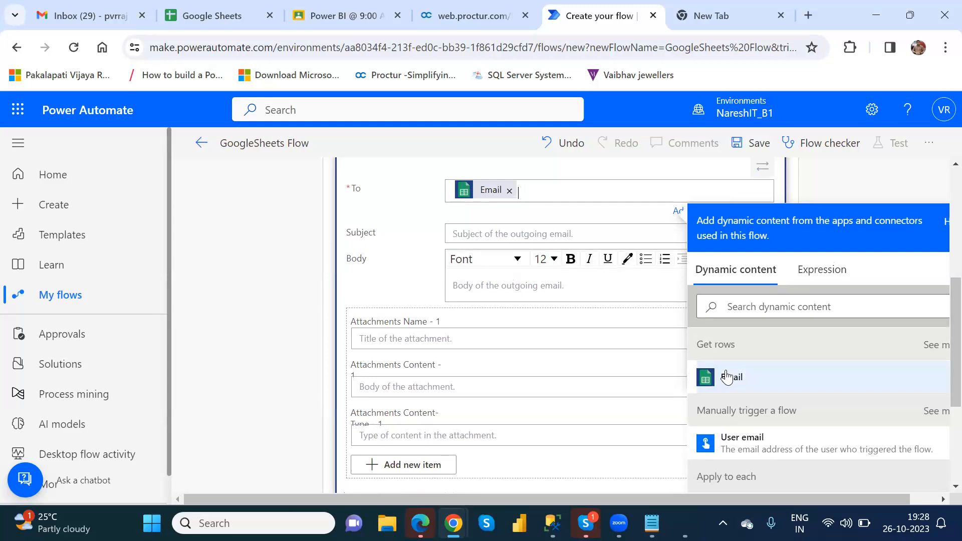
pyautogui.moveTo(489, 198)
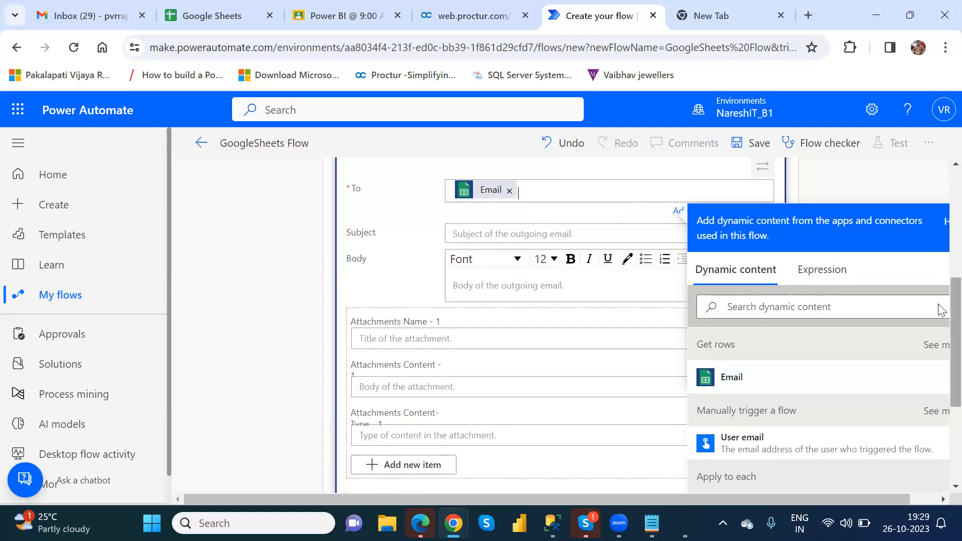
pyautogui.scroll(3, 939, 308)
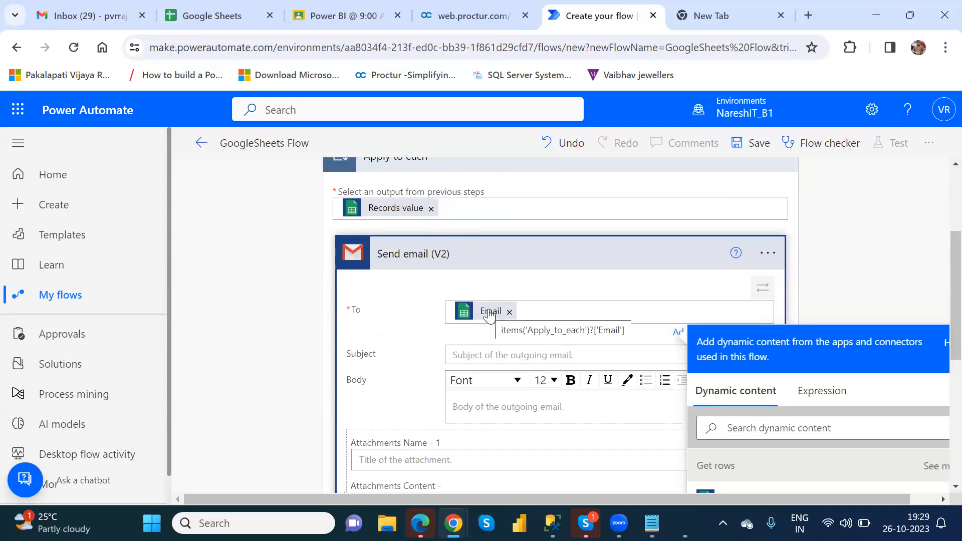
pyautogui.click(489, 355)
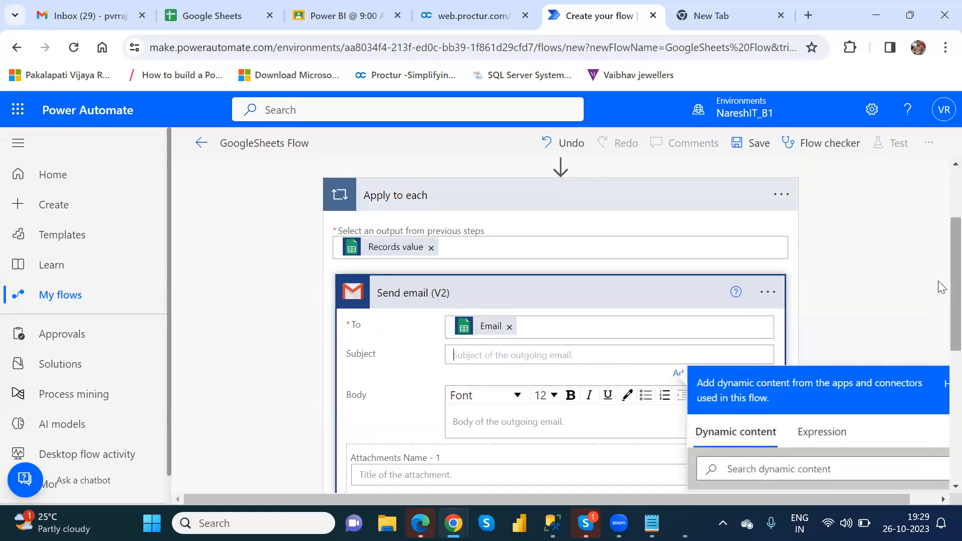
pyautogui.scroll(-4, 941, 301)
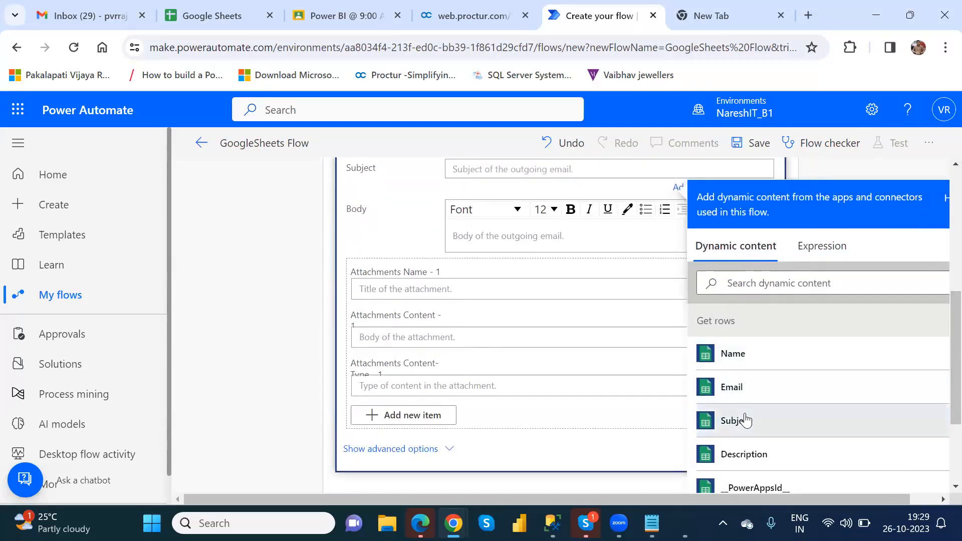
pyautogui.click(736, 423)
# Fill the Body with the row's Name, a comma, and its Description
pyautogui.click(525, 240)
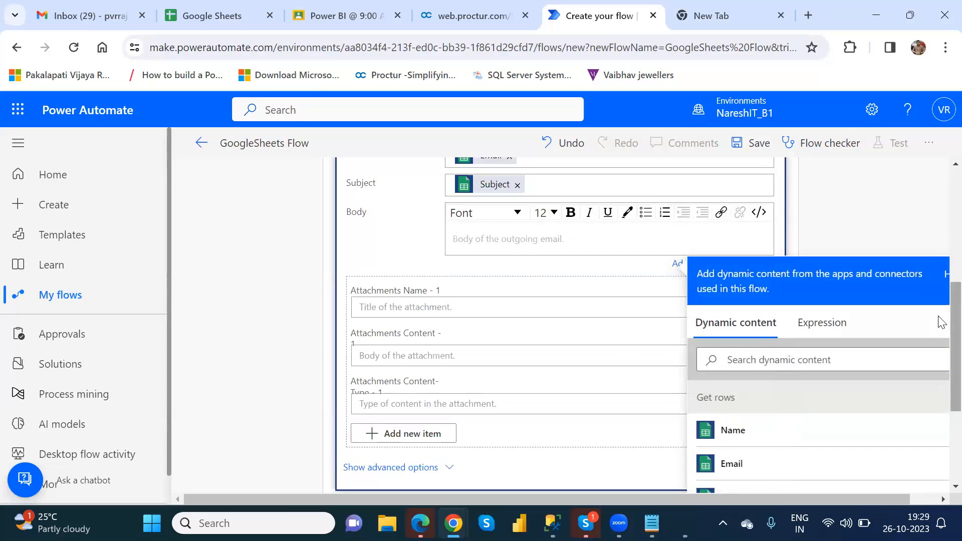
pyautogui.scroll(-3, 941, 346)
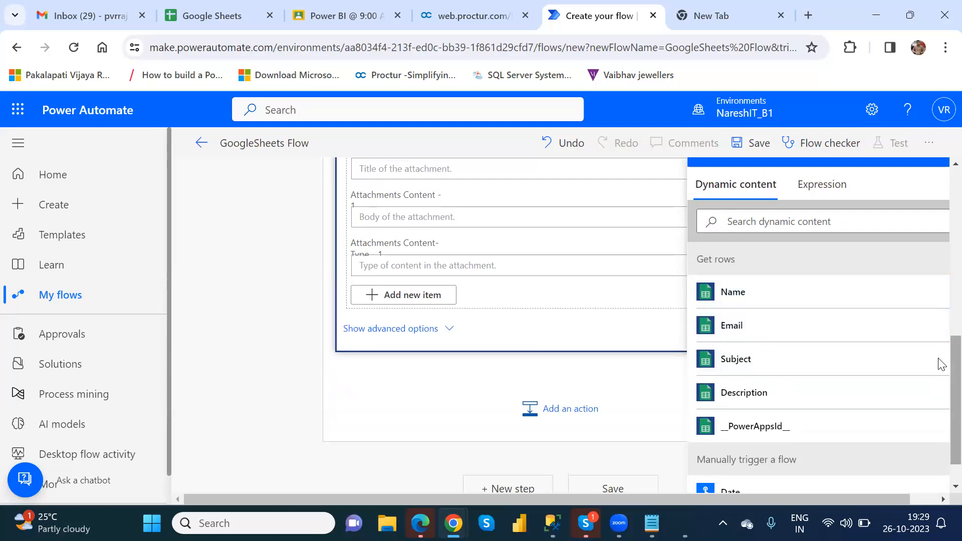
pyautogui.scroll(2, 941, 351)
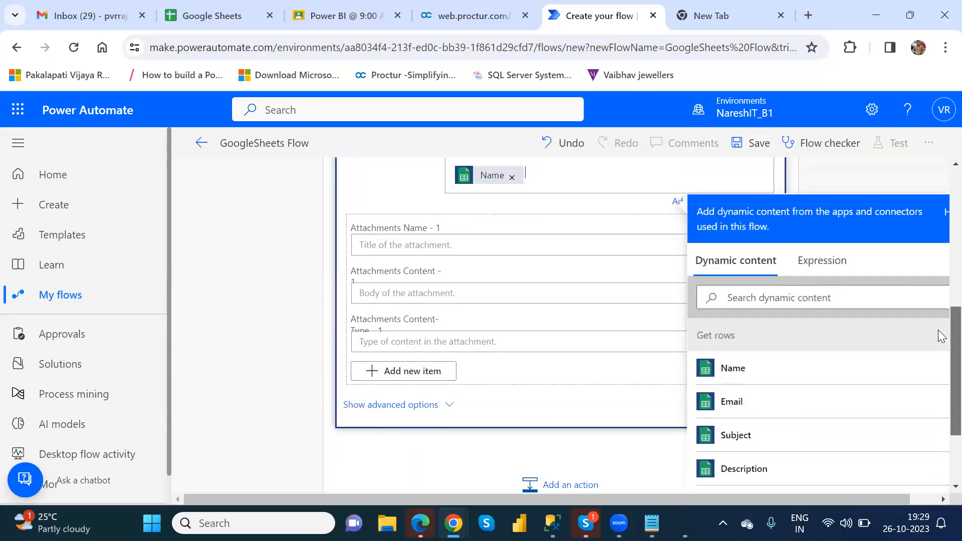
pyautogui.scroll(-1, 941, 346)
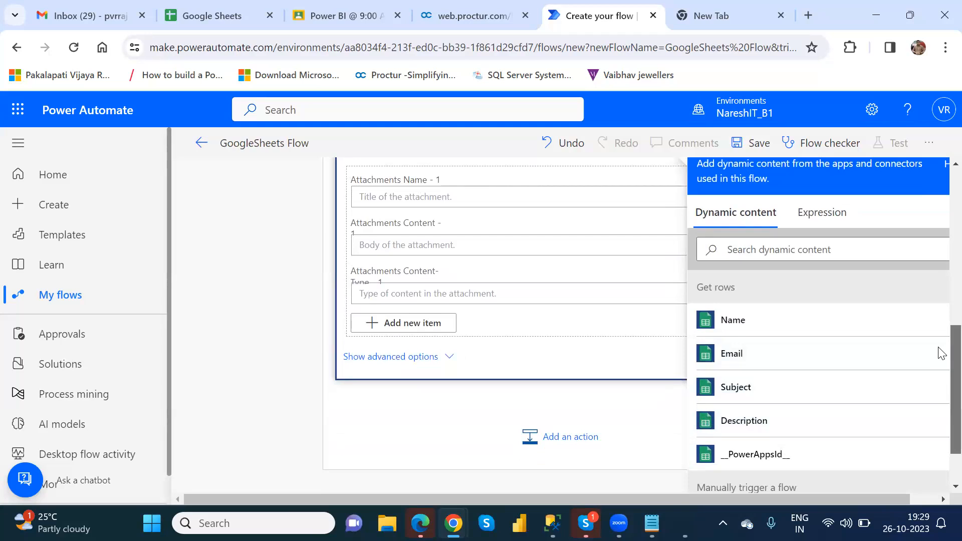
pyautogui.scroll(2, 940, 354)
pyautogui.write(',')
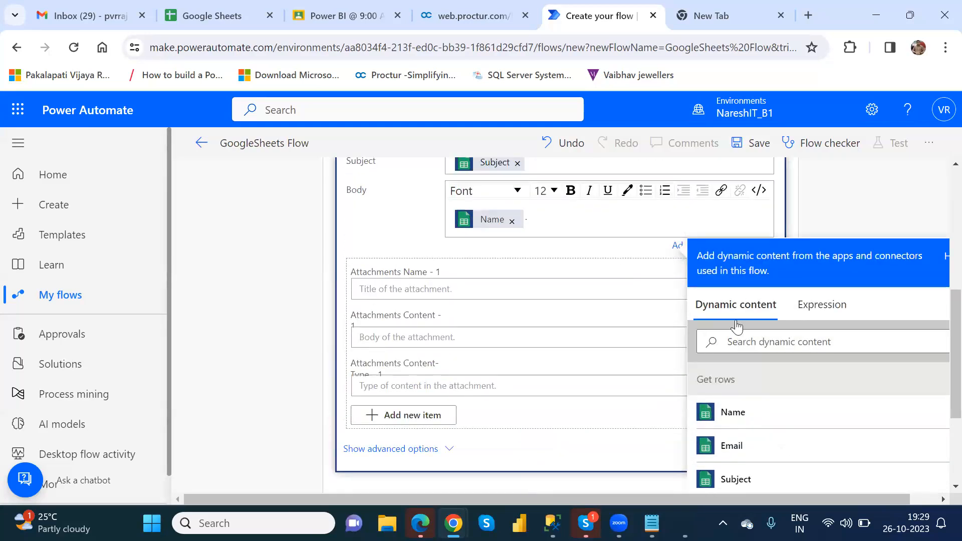
pyautogui.scroll(-1, 941, 411)
pyautogui.scroll(-2, 941, 411)
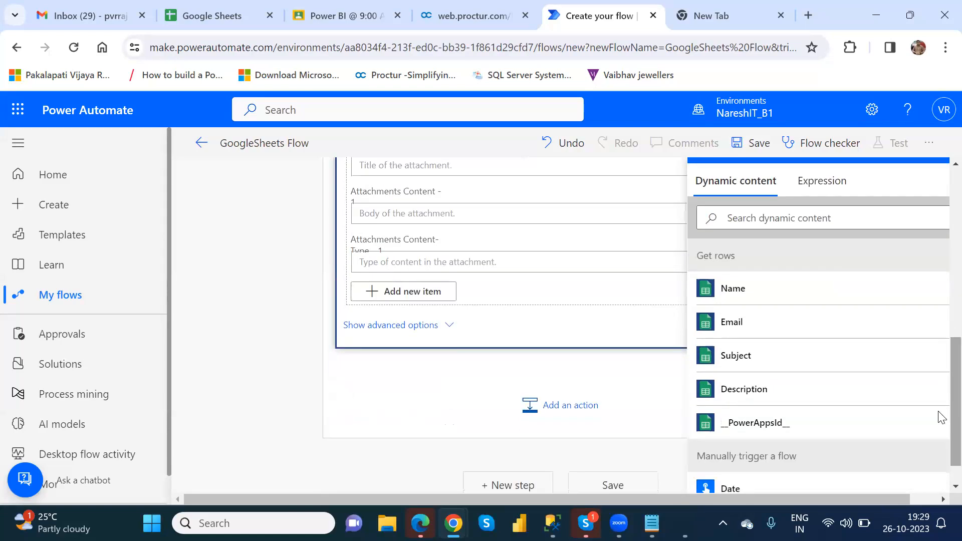
pyautogui.click(742, 399)
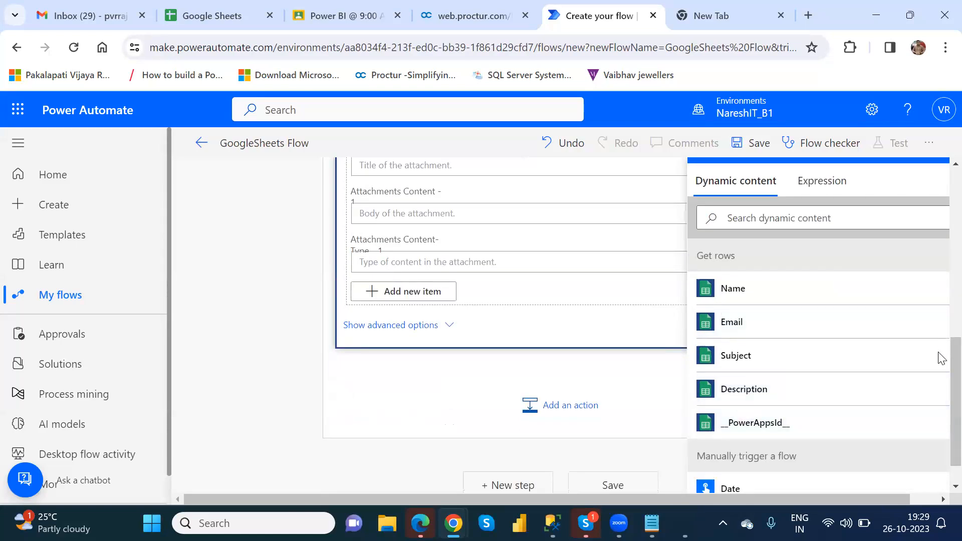
pyautogui.scroll(3, 939, 341)
pyautogui.scroll(1, 941, 291)
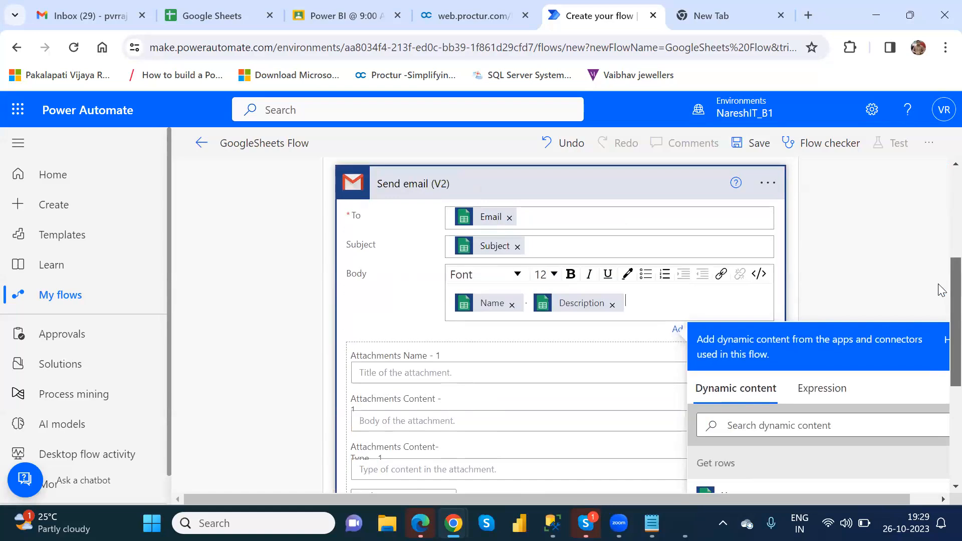
# Save GoogleSheets Flow and collapse the Send email (V2) card to view the whole flow
pyautogui.click(751, 143)
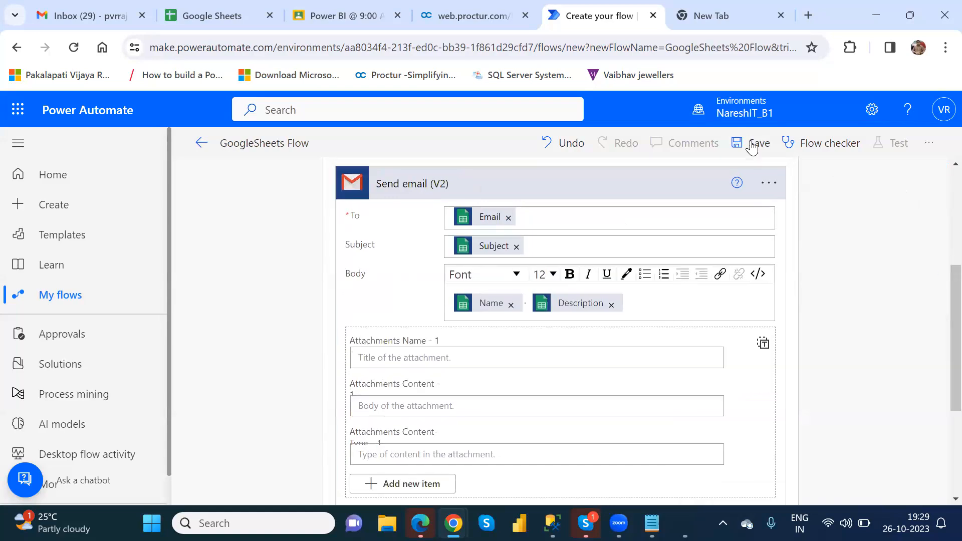
pyautogui.click(477, 195)
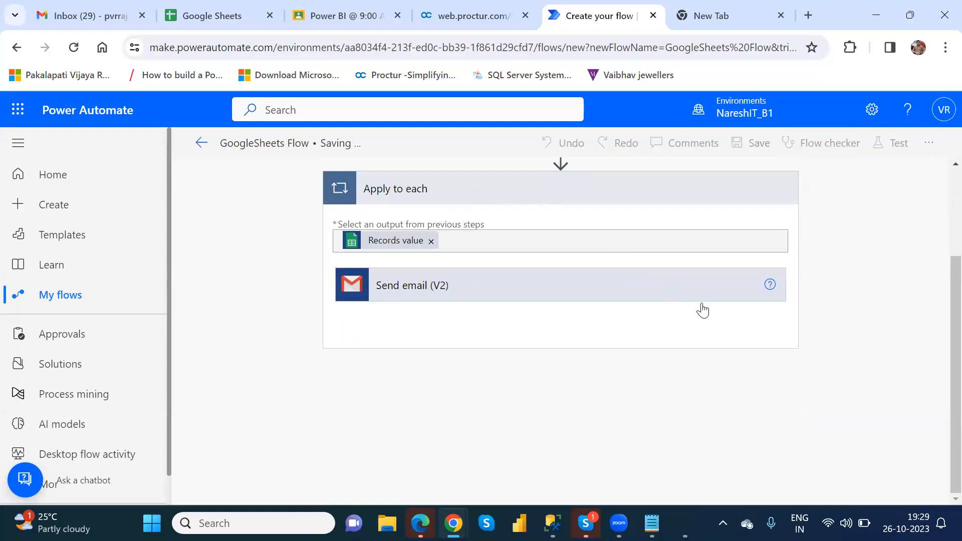
pyautogui.scroll(3, 941, 381)
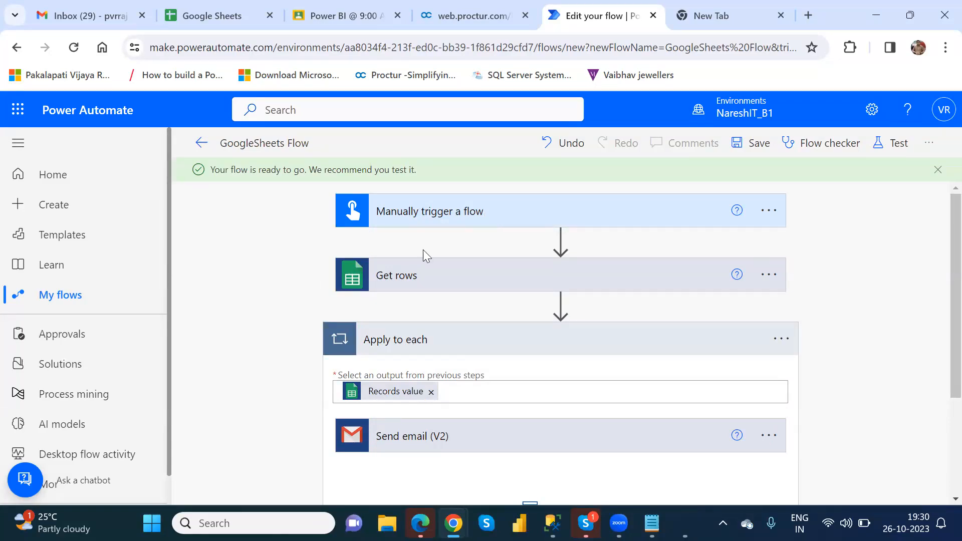
pyautogui.click(414, 282)
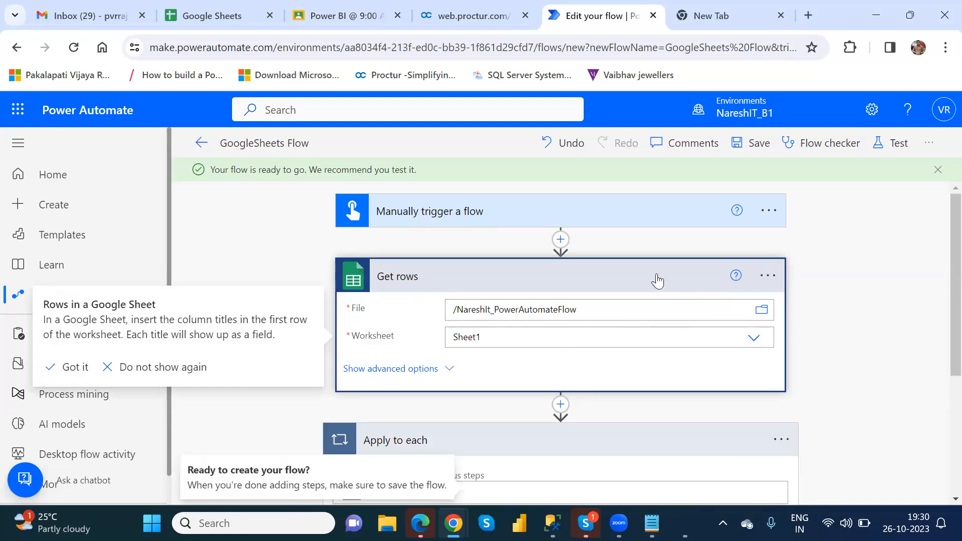
pyautogui.click(591, 282)
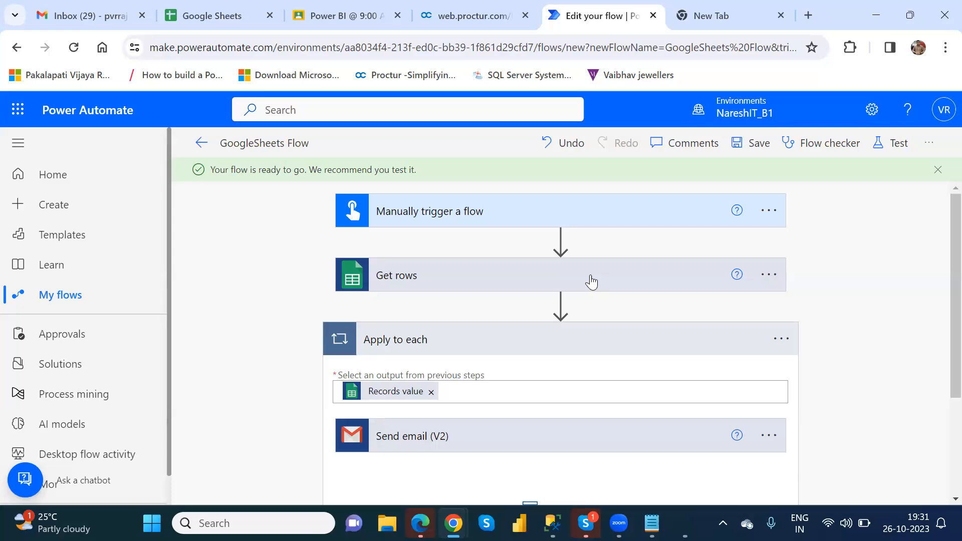
pyautogui.click(463, 355)
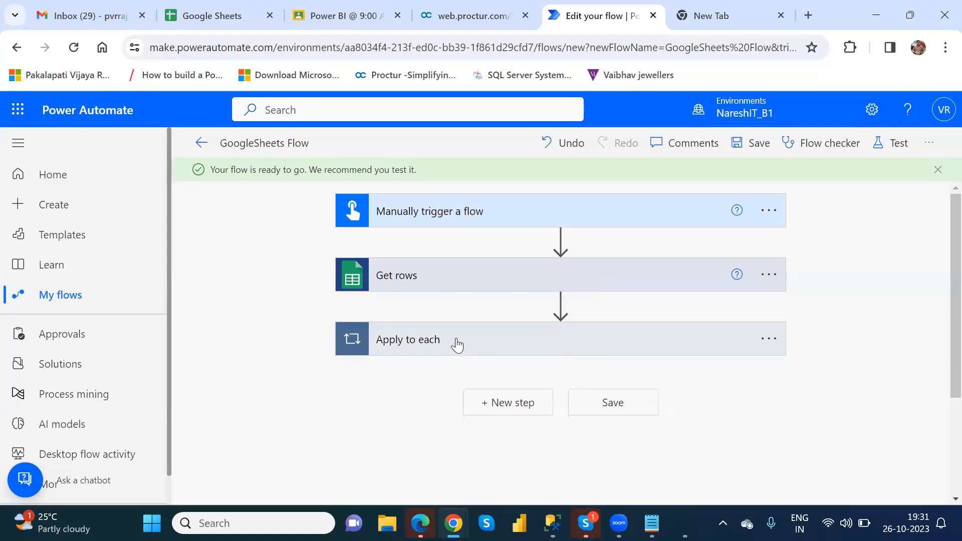
pyautogui.click(457, 344)
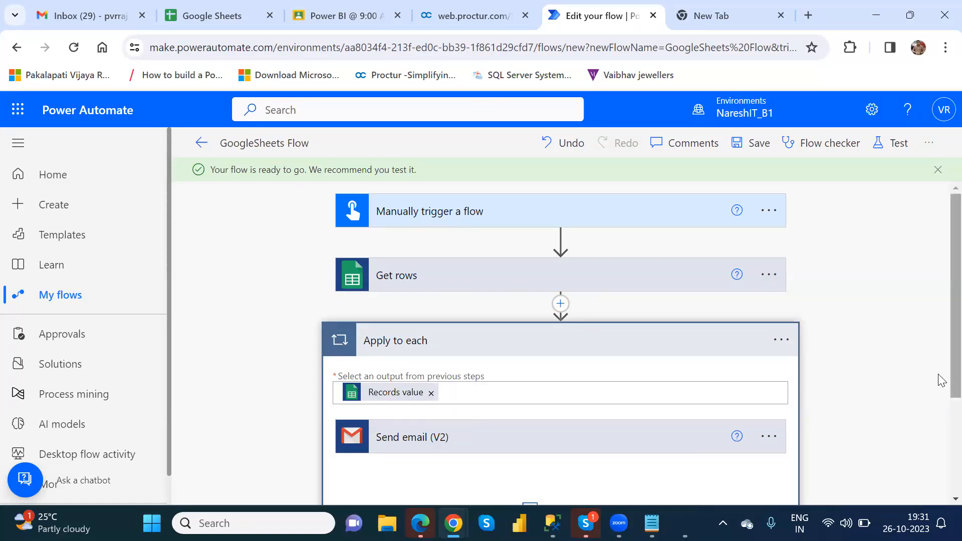
pyautogui.scroll(-3, 940, 371)
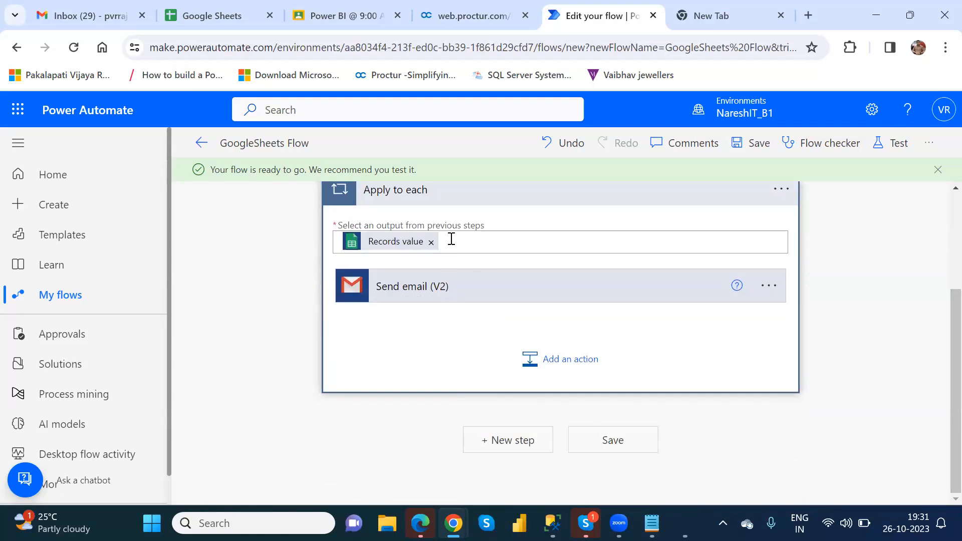
pyautogui.click(419, 300)
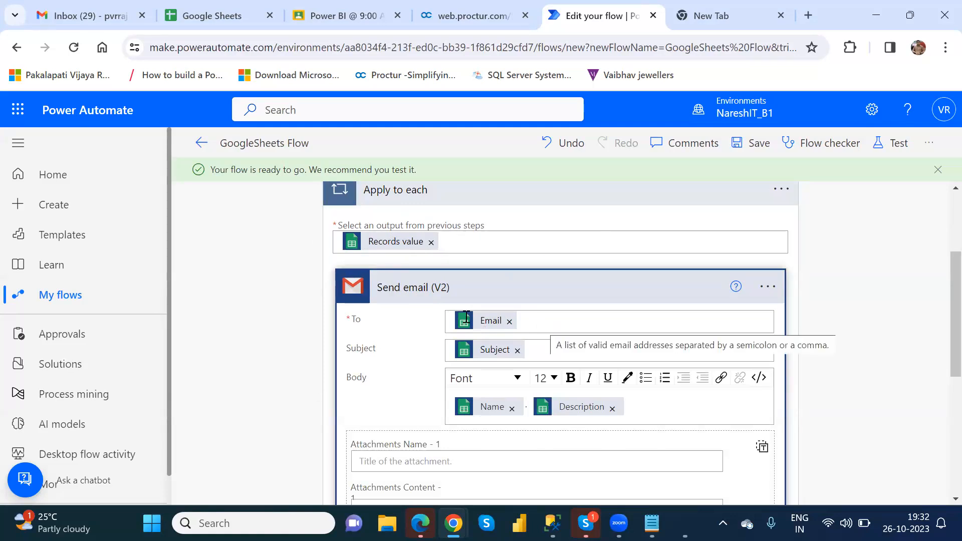
pyautogui.click(537, 356)
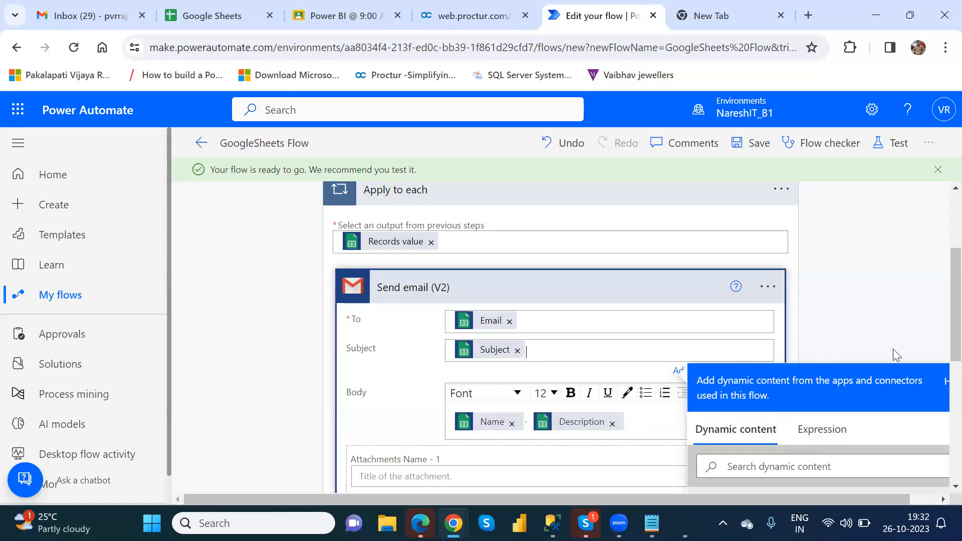
pyautogui.click(941, 246)
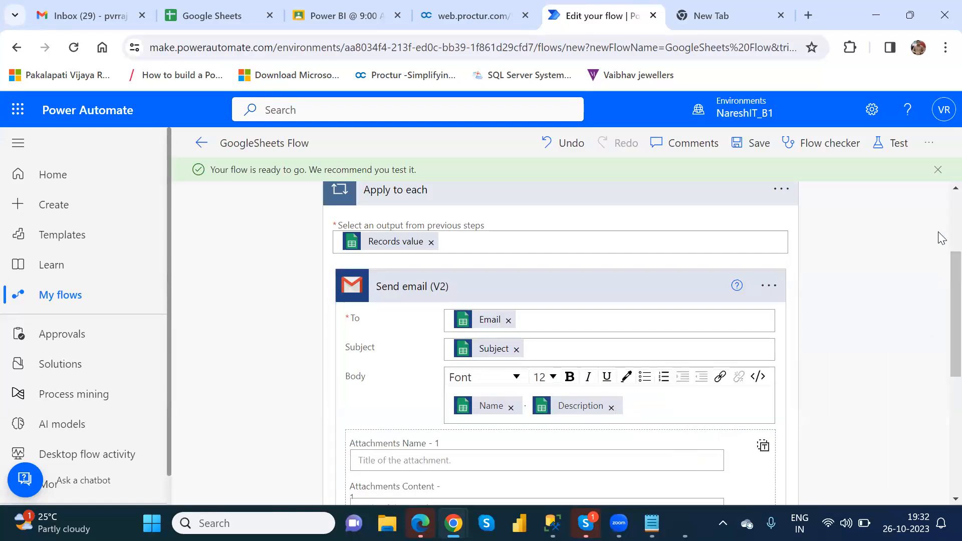
pyautogui.click(586, 202)
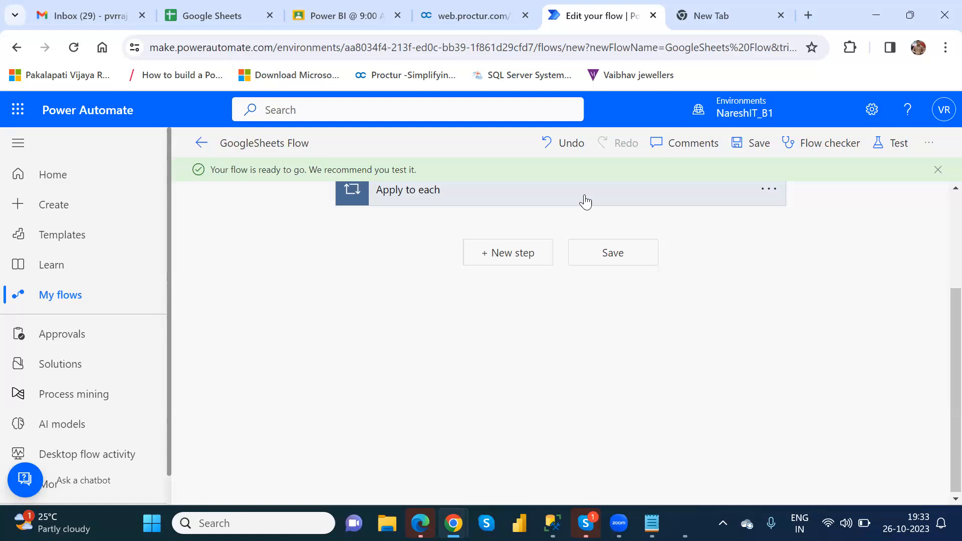
# Save the flow, then run a Manually triggered test through Continue and Run flow
pyautogui.click(747, 144)
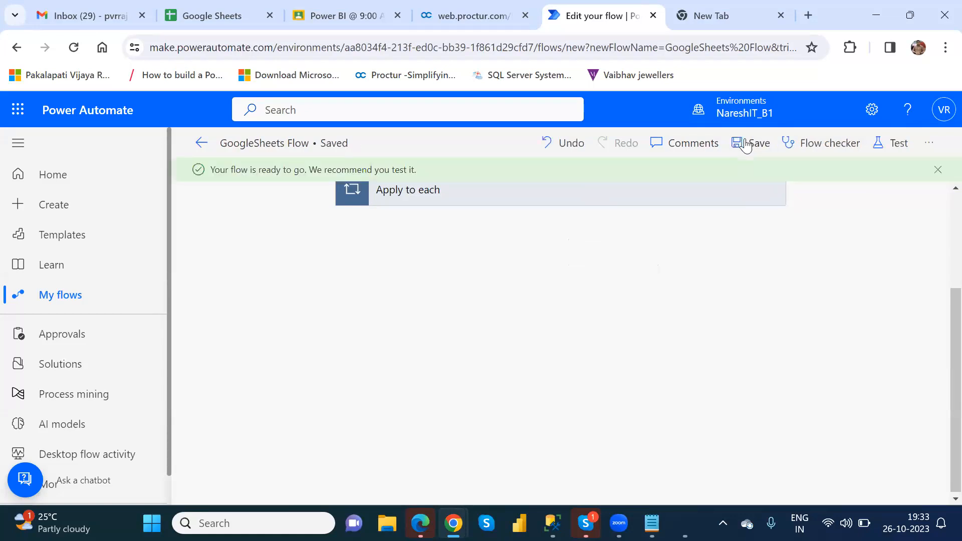
pyautogui.click(895, 146)
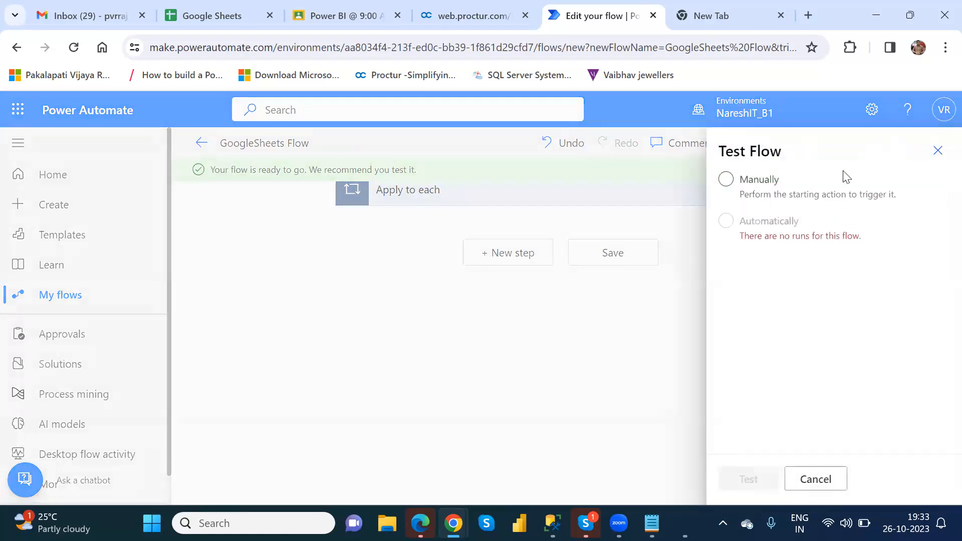
pyautogui.click(726, 179)
pyautogui.click(727, 223)
pyautogui.click(727, 181)
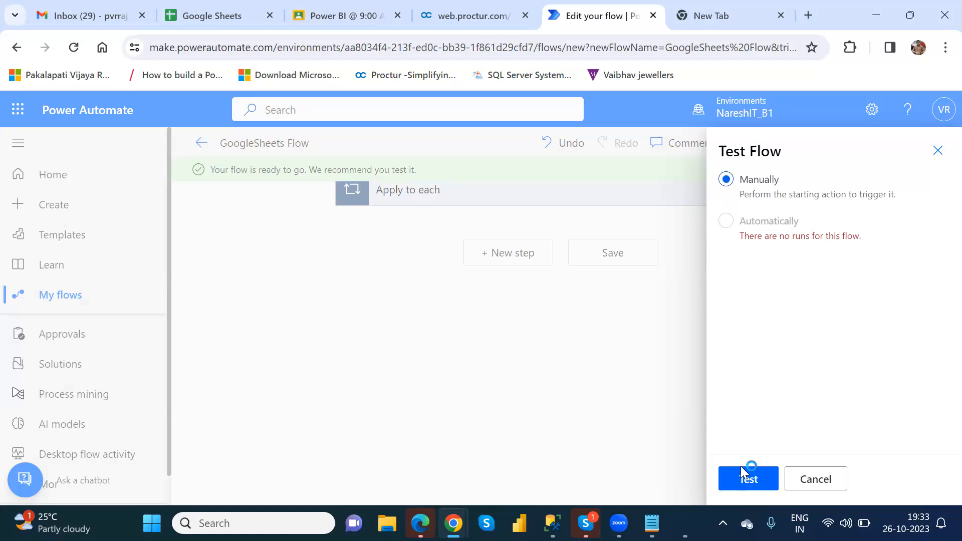
pyautogui.click(742, 480)
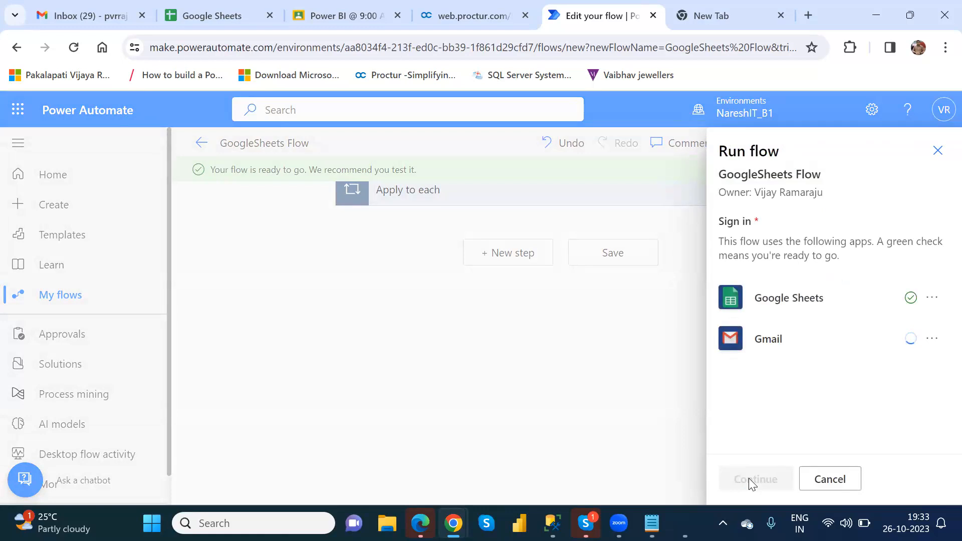
pyautogui.click(751, 483)
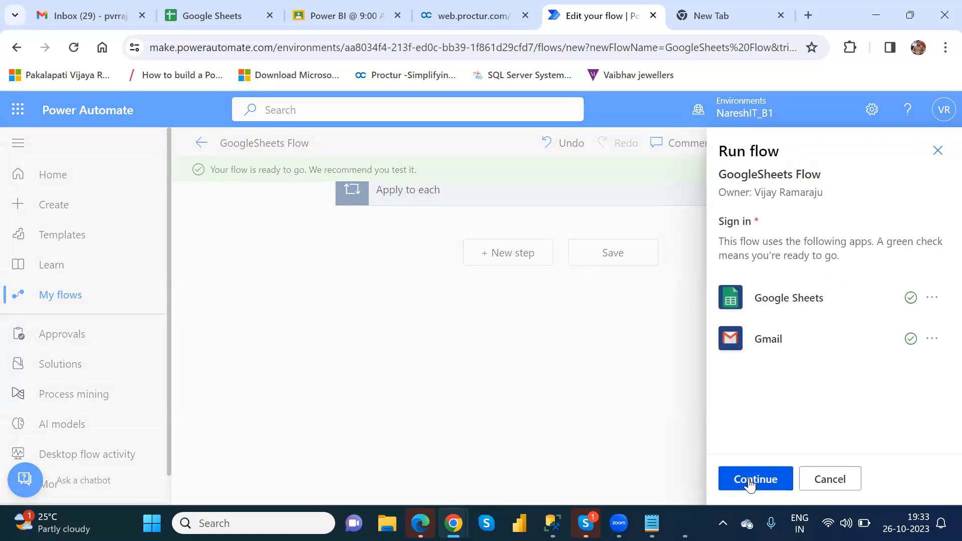
pyautogui.click(750, 480)
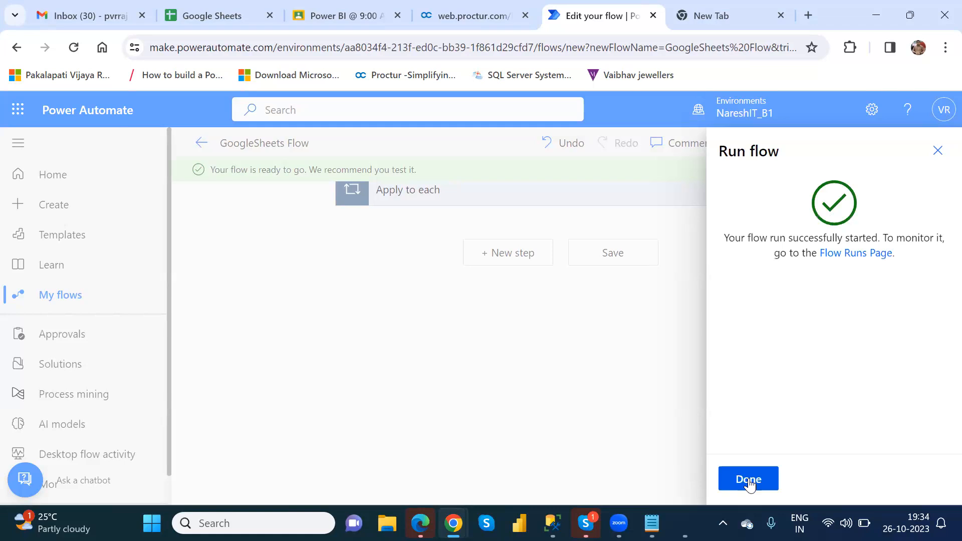
# Open the run details and download the Get rows step's output JSON
pyautogui.click(749, 480)
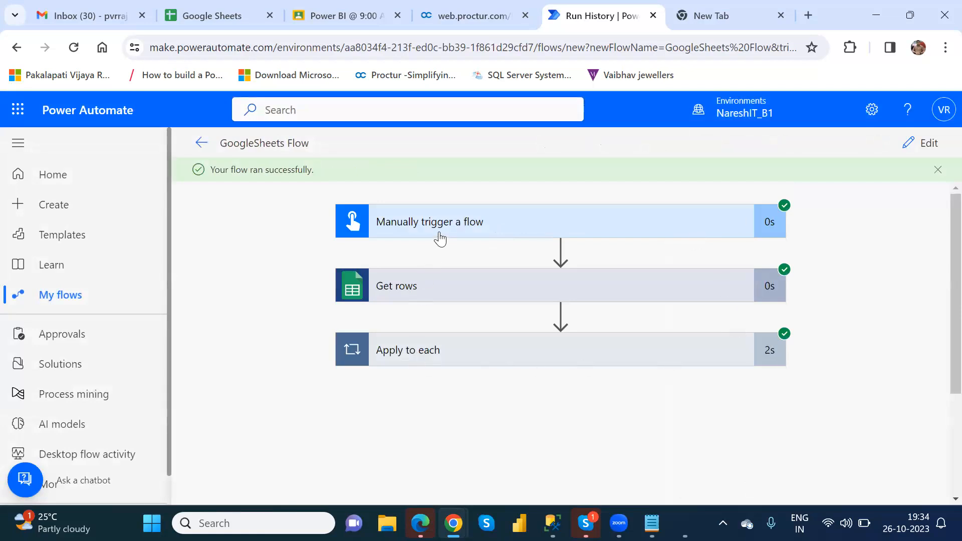
pyautogui.click(463, 298)
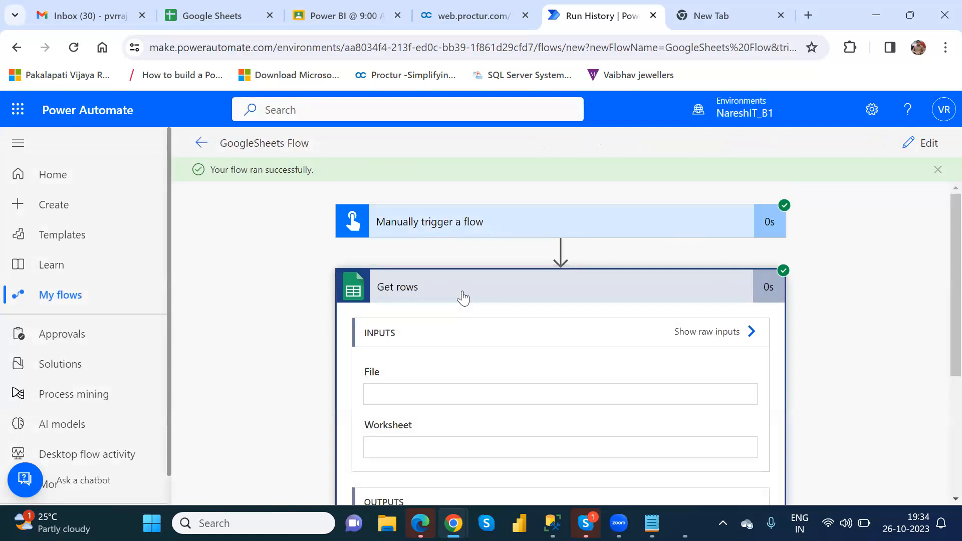
pyautogui.moveTo(952, 269); pyautogui.dragTo(938, 366)
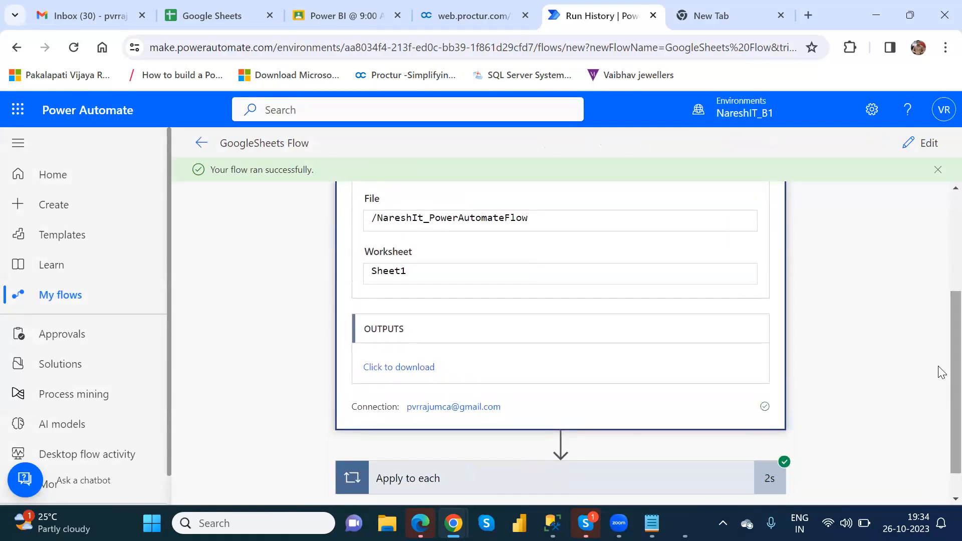
pyautogui.click(412, 367)
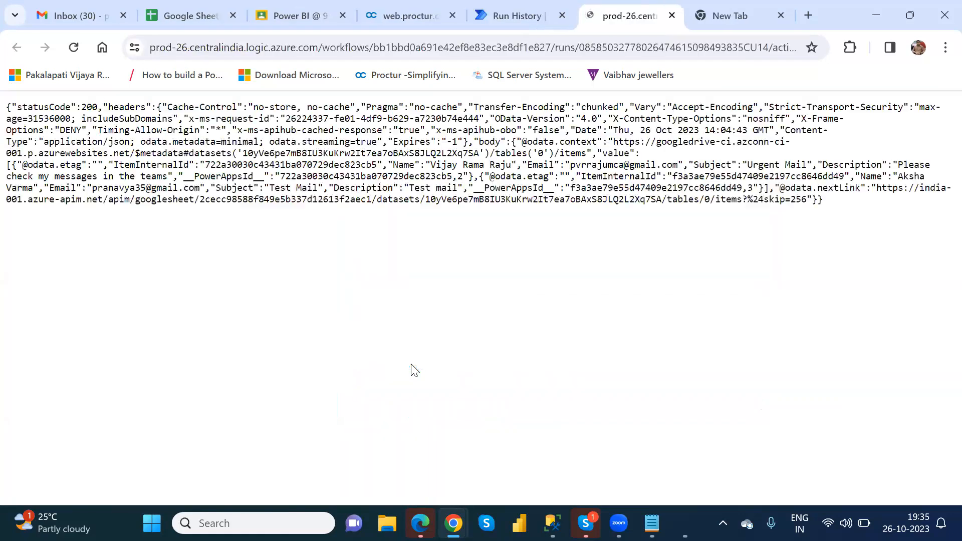
# Check the email addresses of the two returned rows, then close the output
pyautogui.click(503, 12)
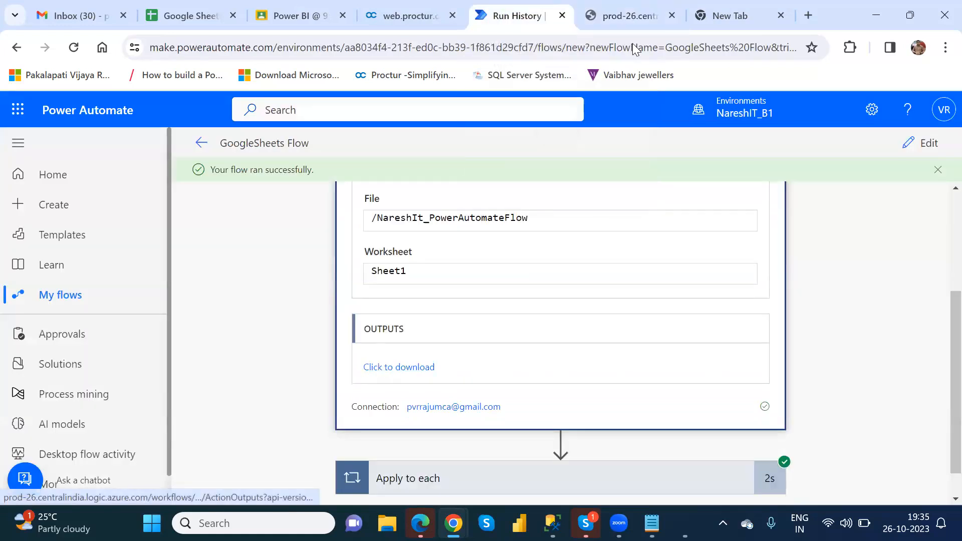
pyautogui.click(621, 16)
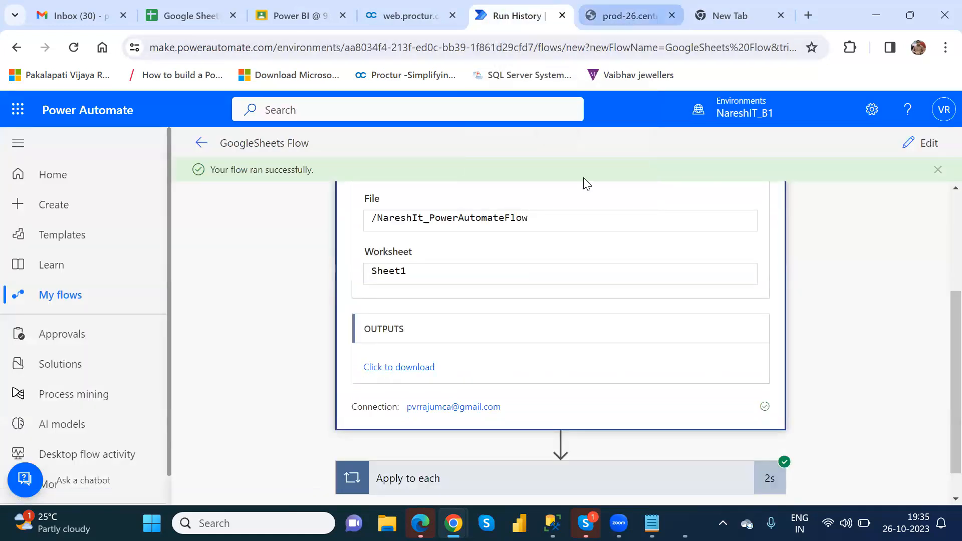
pyautogui.moveTo(570, 164); pyautogui.dragTo(678, 165)
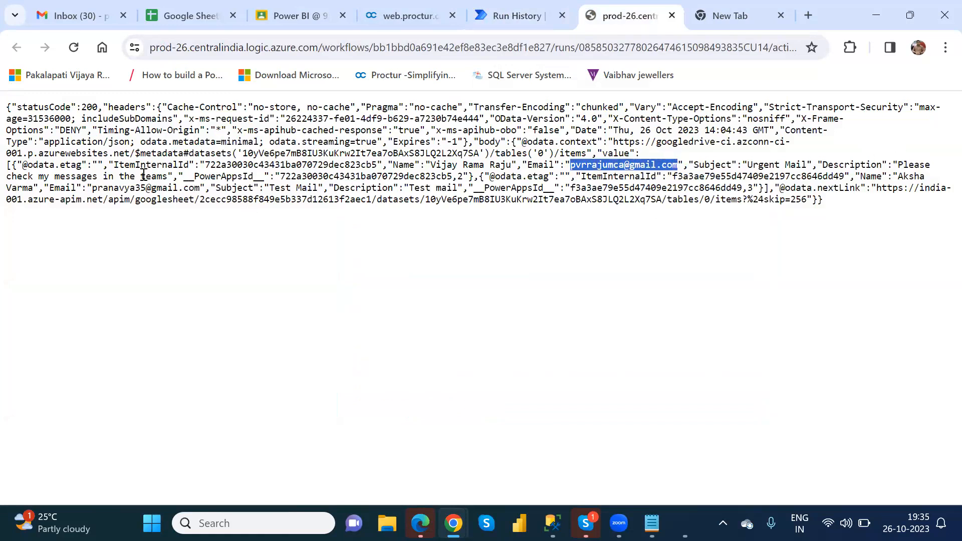
pyautogui.moveTo(91, 188); pyautogui.dragTo(201, 191)
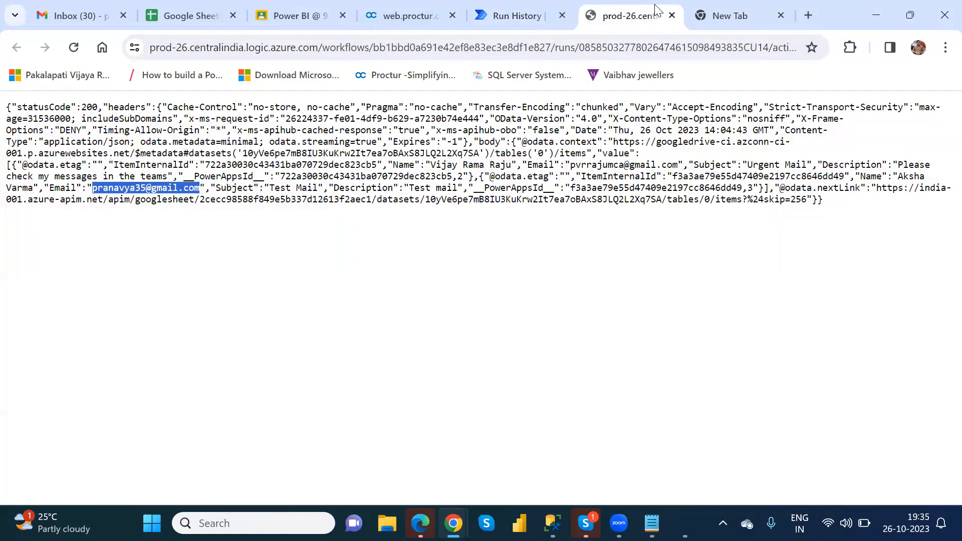
pyautogui.click(672, 15)
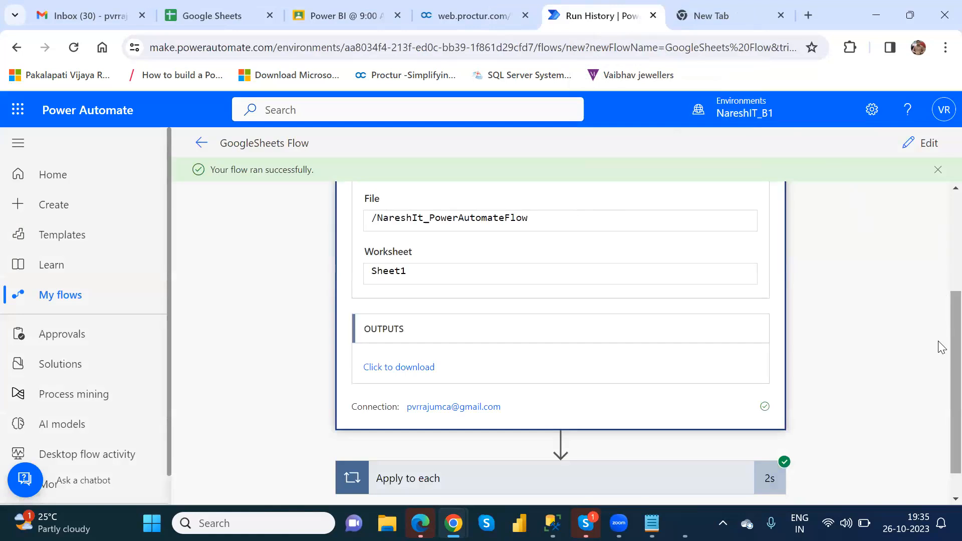
# Expand Apply to each and review Send email (V2)'s 'Urgent Mail' output, then scroll back to the trigger
pyautogui.scroll(-2, 941, 430)
pyautogui.click(613, 454)
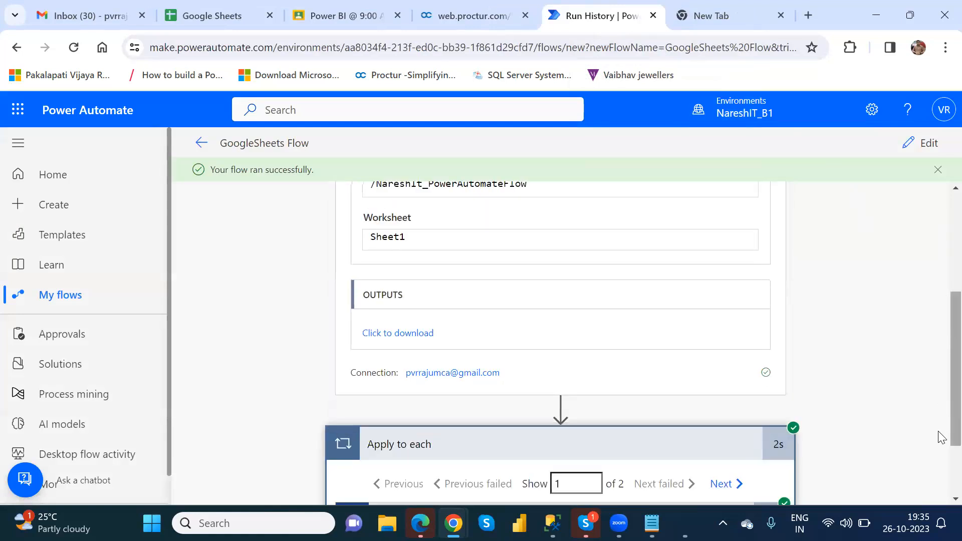
pyautogui.scroll(-3, 671, 430)
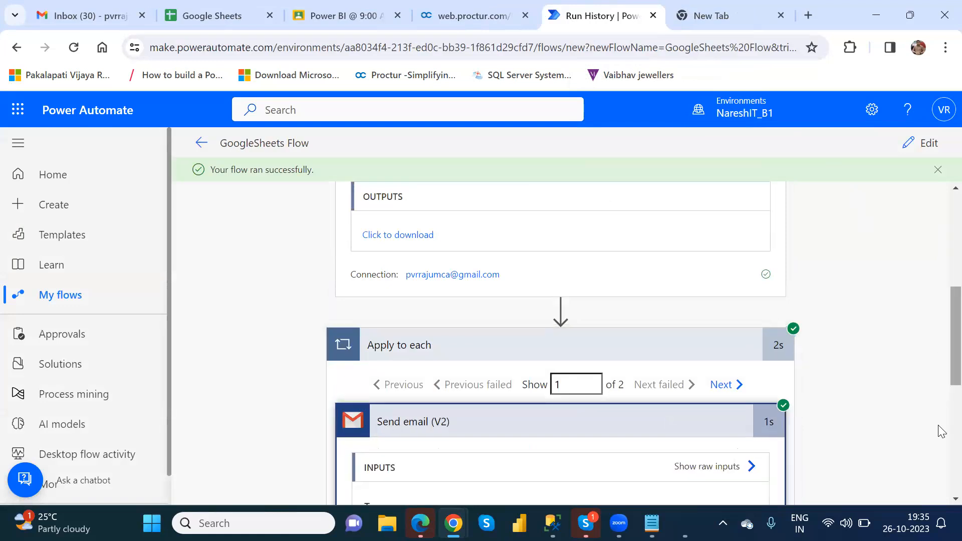
pyautogui.scroll(-5, 941, 411)
pyautogui.scroll(2, 941, 410)
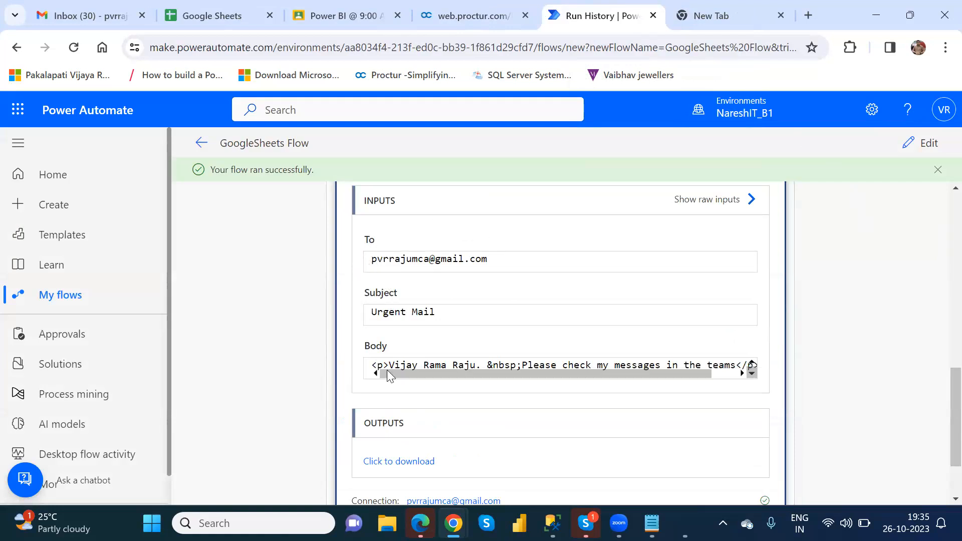
pyautogui.click(383, 464)
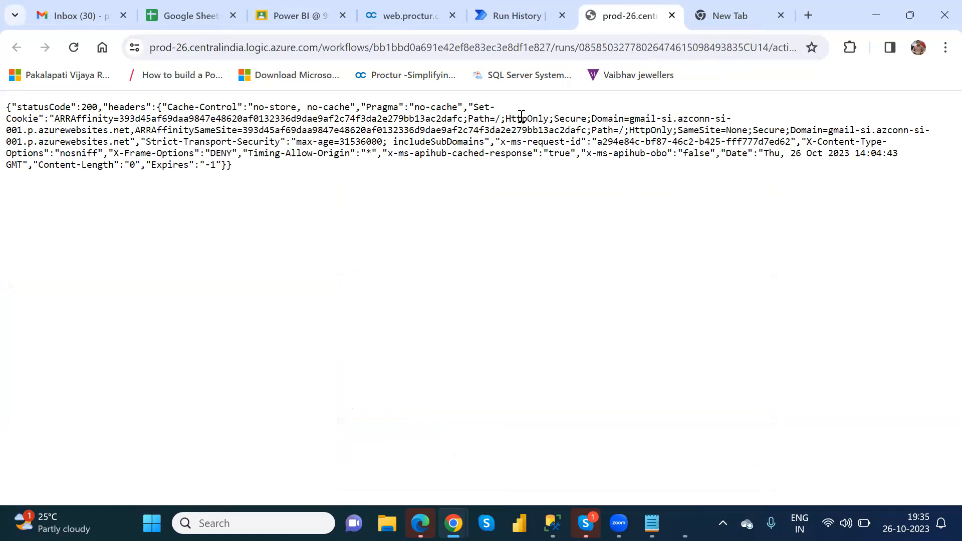
pyautogui.click(672, 16)
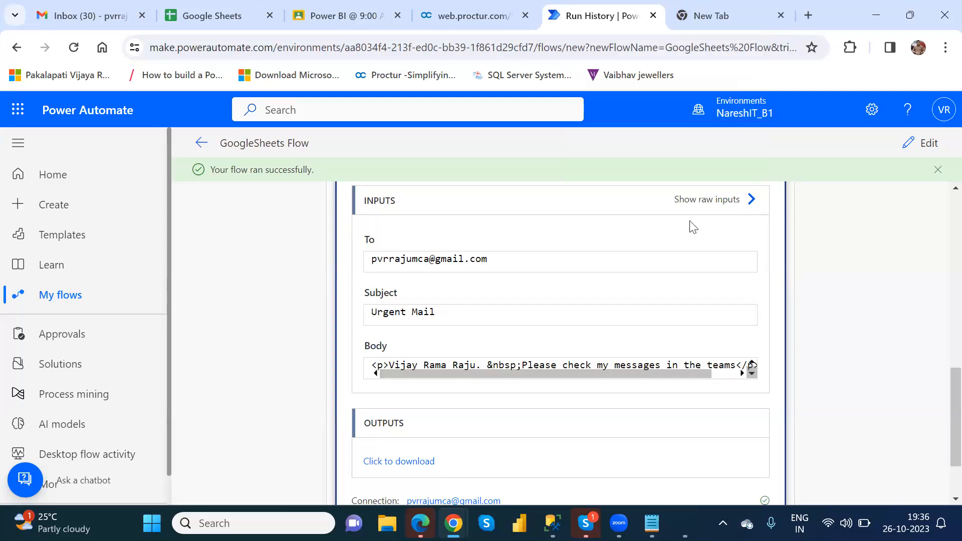
pyautogui.scroll(5, 942, 277)
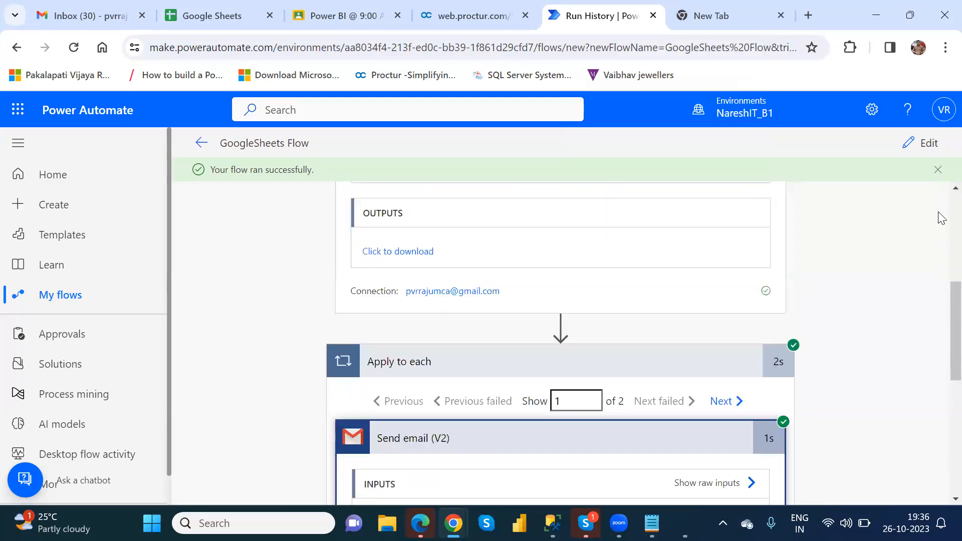
pyautogui.scroll(5, 941, 218)
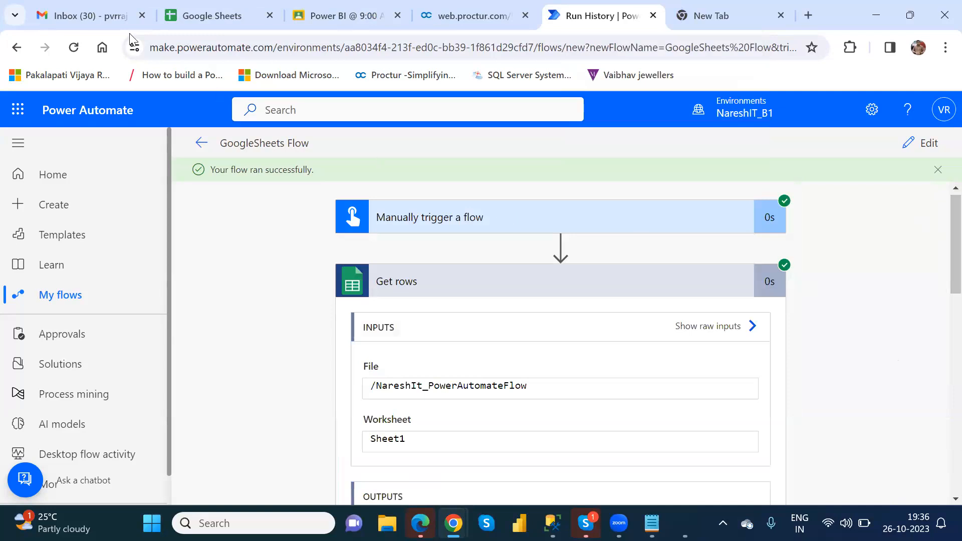
# Open the 'Urgent Mail' message in the Gmail inbox and select the name in its body
pyautogui.click(103, 16)
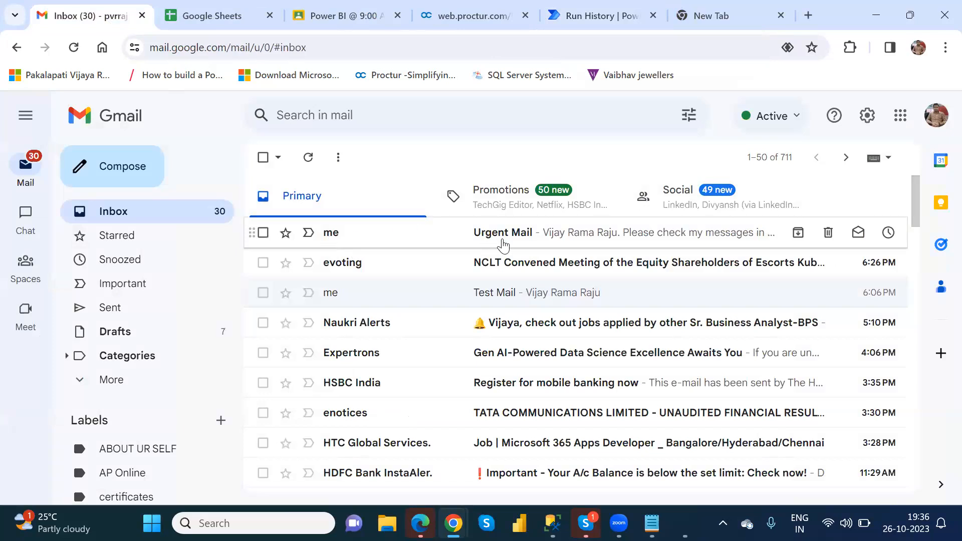
pyautogui.click(503, 246)
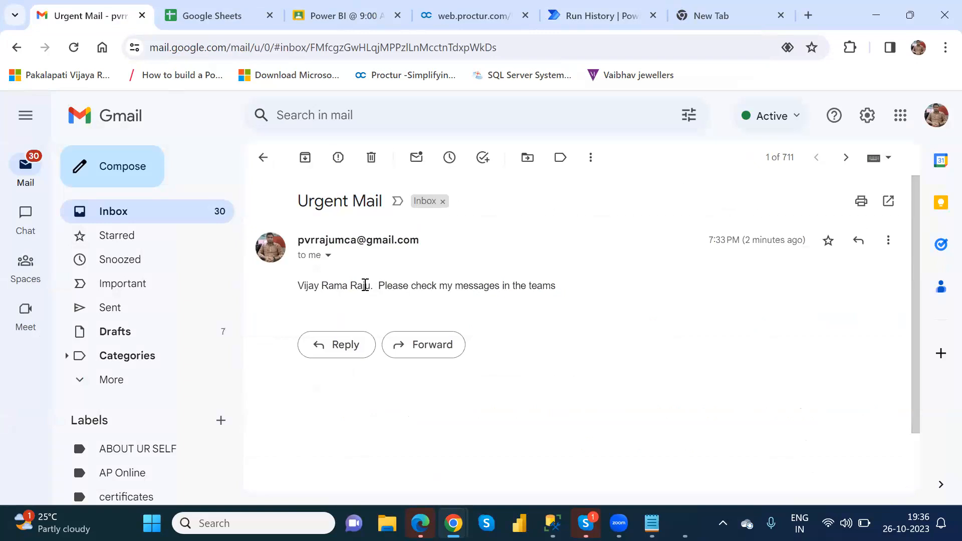
pyautogui.moveTo(369, 286); pyautogui.dragTo(299, 284)
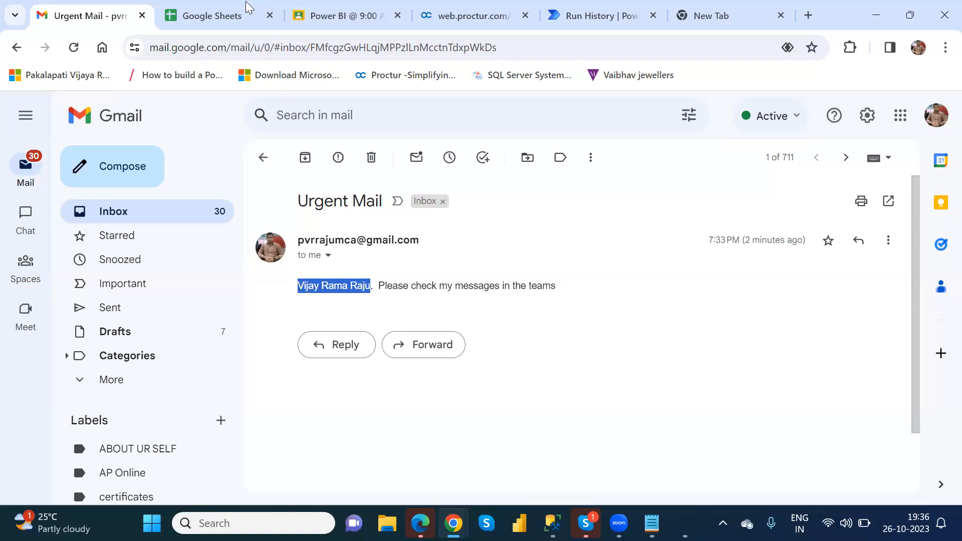
# Open the NareshIt_PowerAutomateFlow spreadsheet from the Sheets home page
pyautogui.hotkey('ctrl', 'Tab')
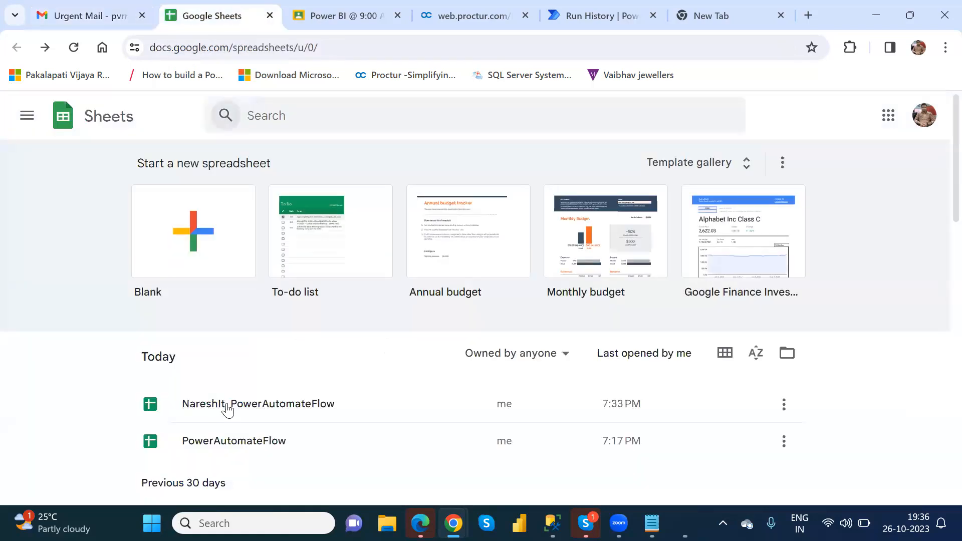
pyautogui.click(226, 405)
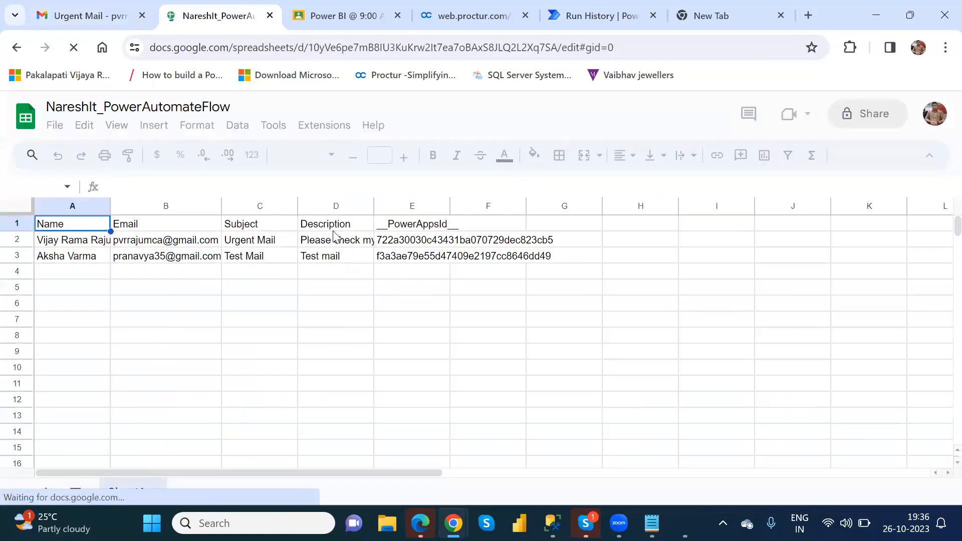
pyautogui.click(75, 16)
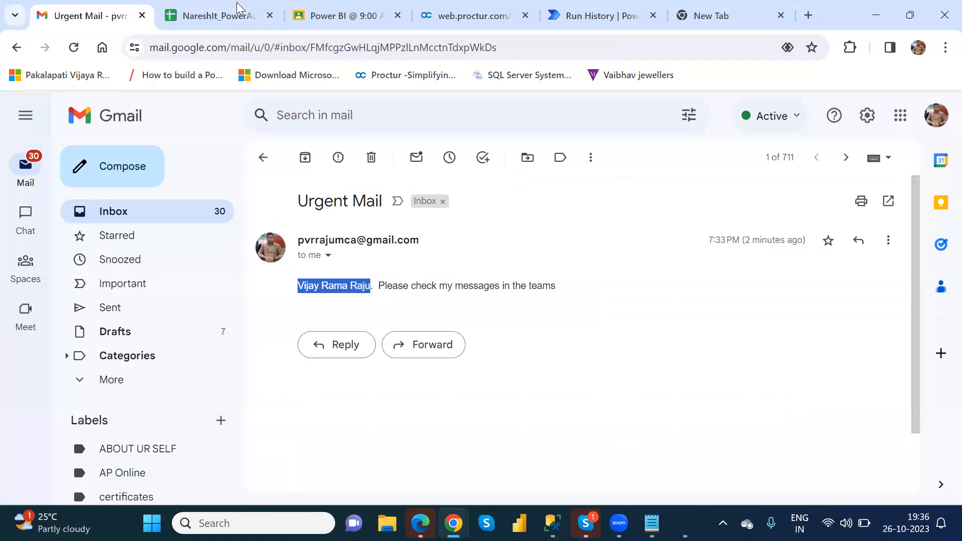
pyautogui.hotkey('ctrl', 'Tab')
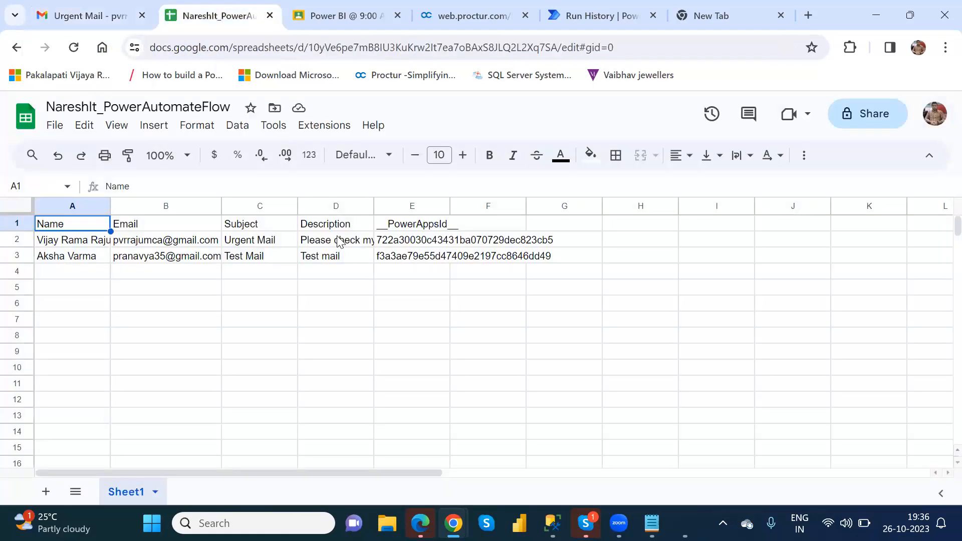
# Replace cell B3's email with row 2's address via autocomplete and compare it with B2
pyautogui.click(176, 261)
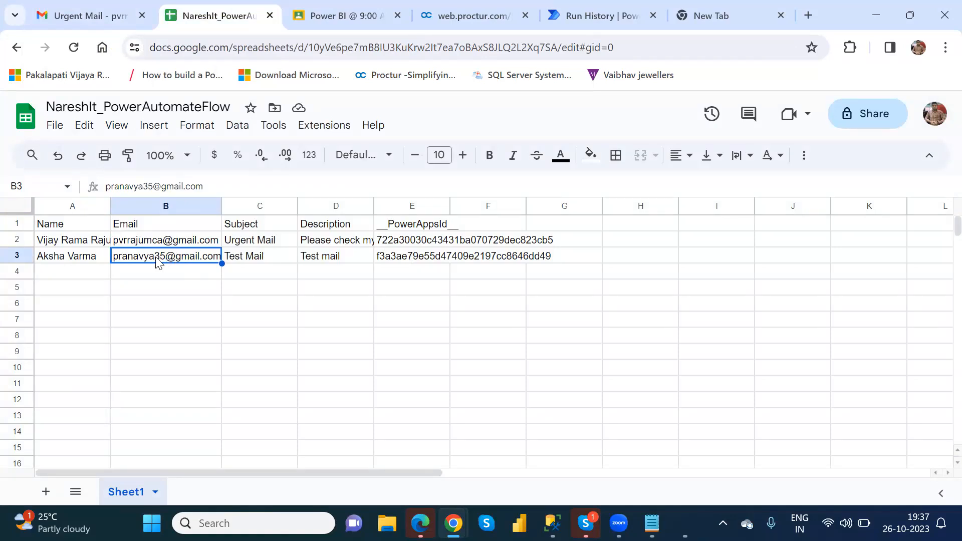
pyautogui.moveTo(159, 261)
pyautogui.write('pvr')
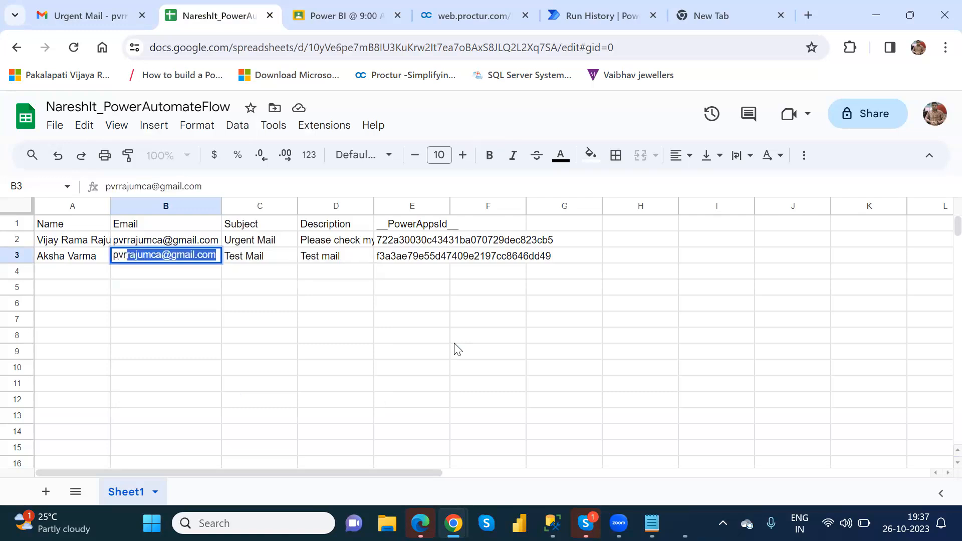
pyautogui.press('Return')
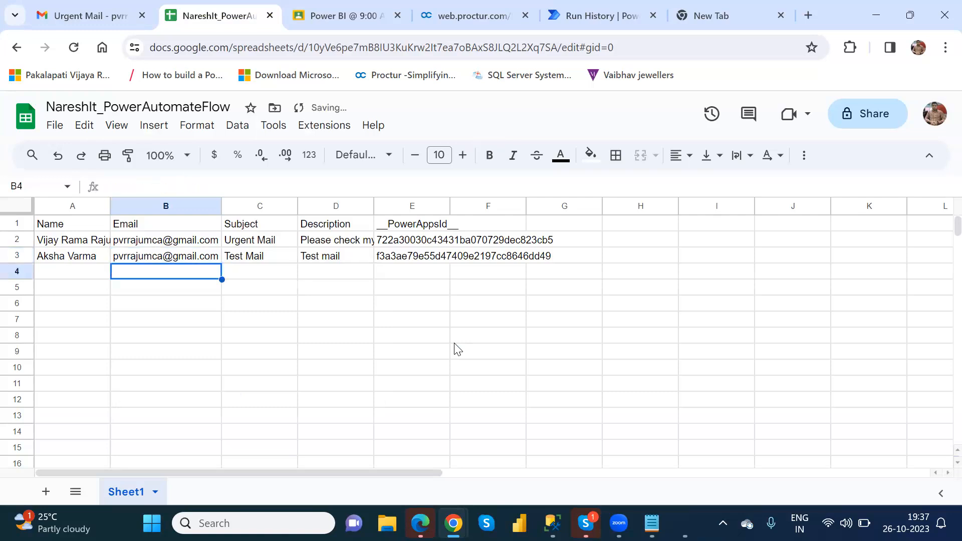
pyautogui.click(259, 305)
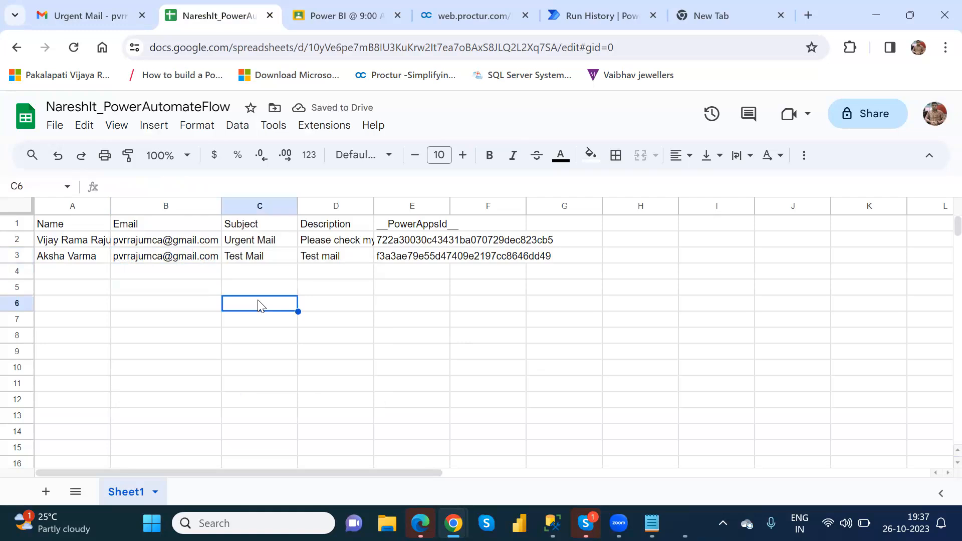
pyautogui.click(167, 244)
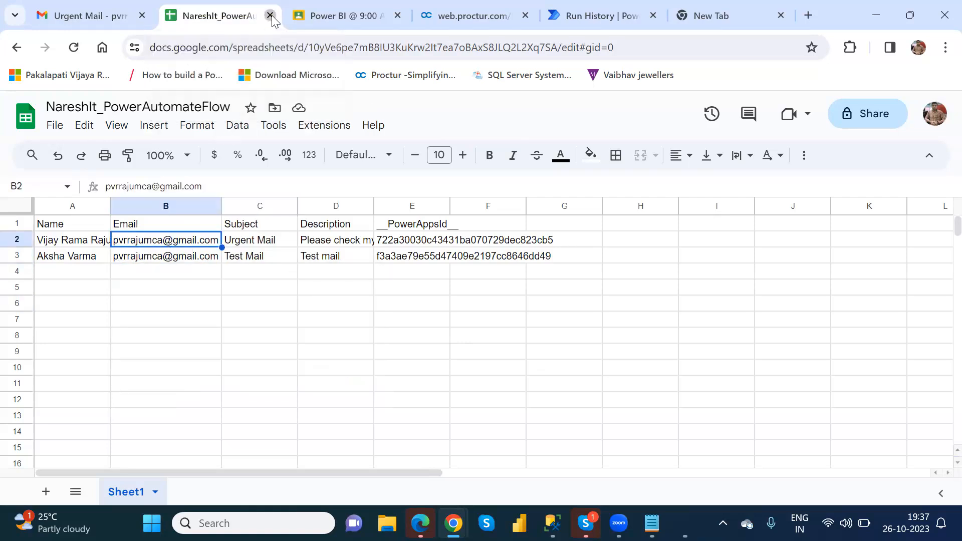
# Close the spreadsheet and rerun GoogleSheets Flow as a manual test from the editor
pyautogui.click(271, 17)
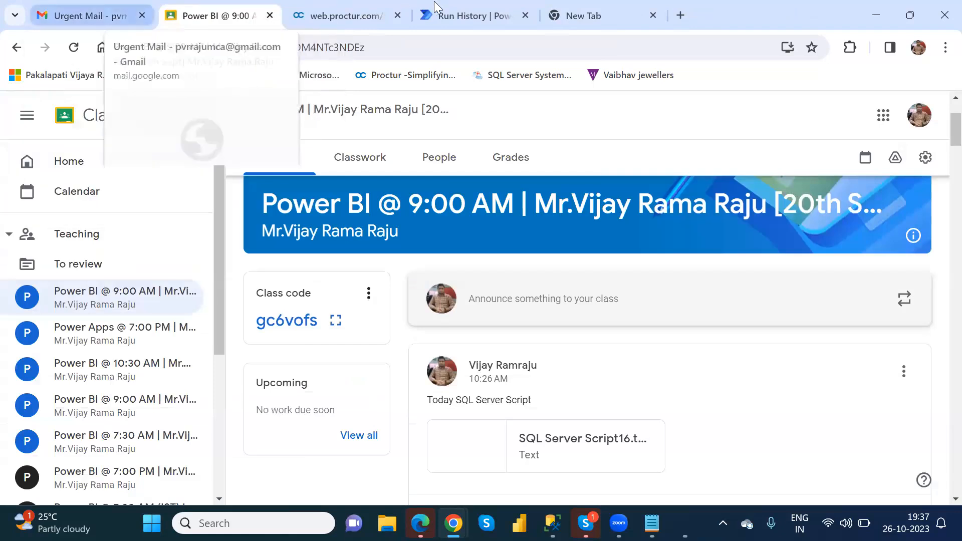
pyautogui.click(476, 7)
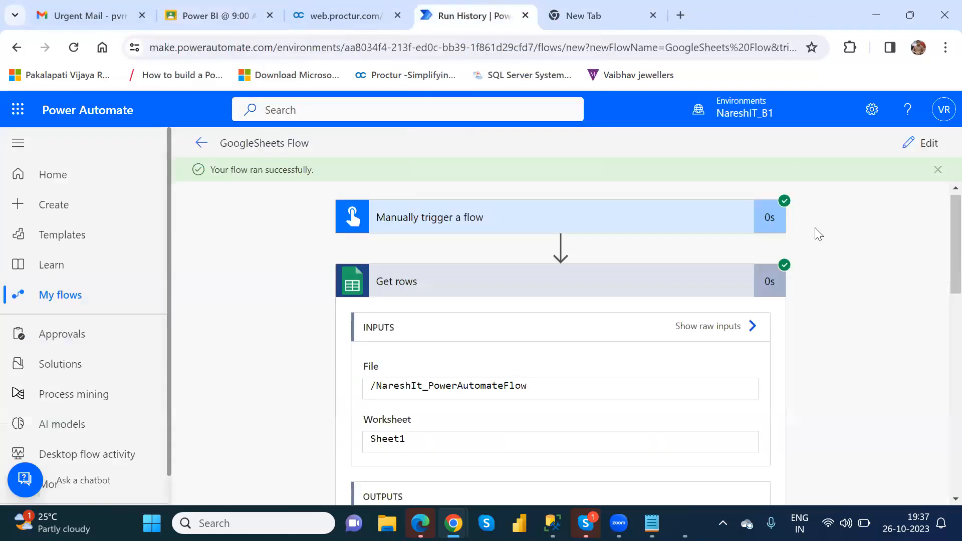
pyautogui.click(928, 143)
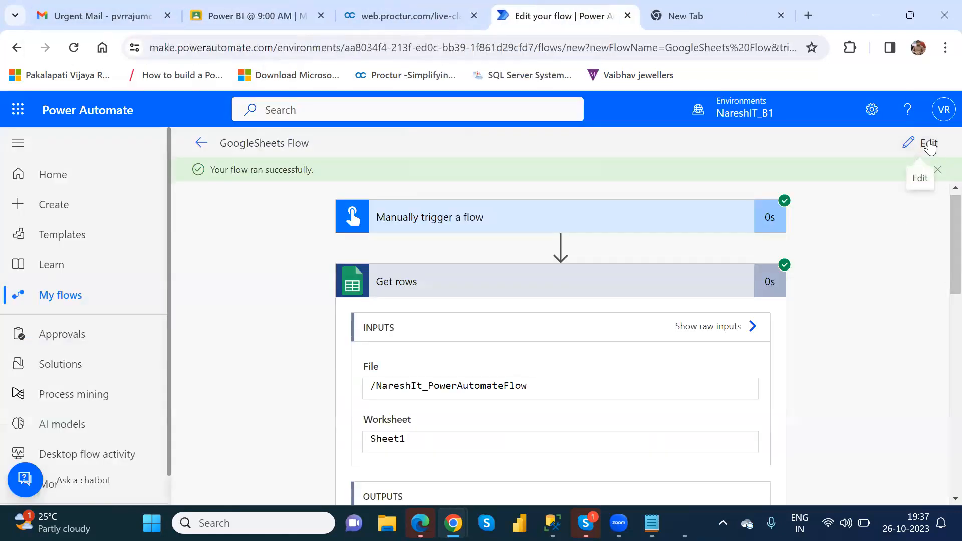
pyautogui.click(897, 143)
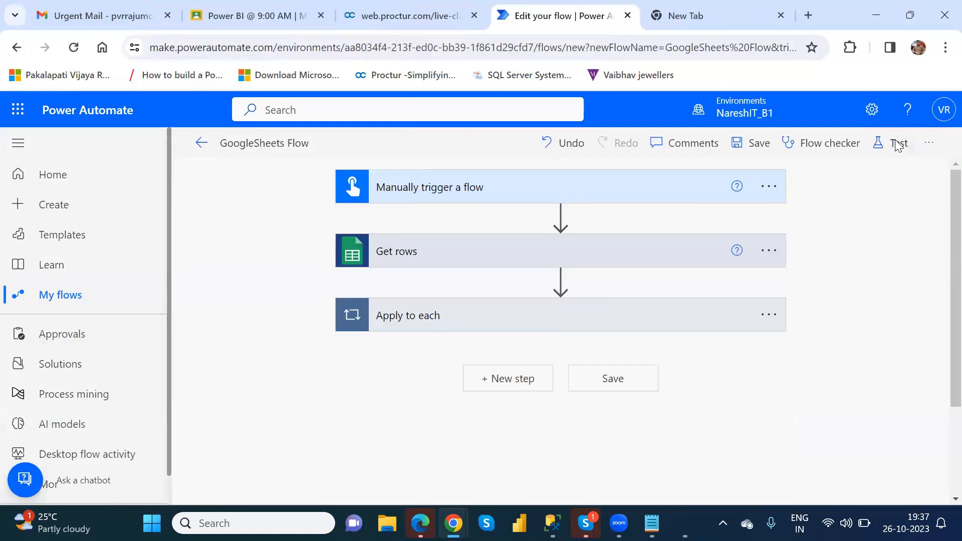
pyautogui.click(749, 479)
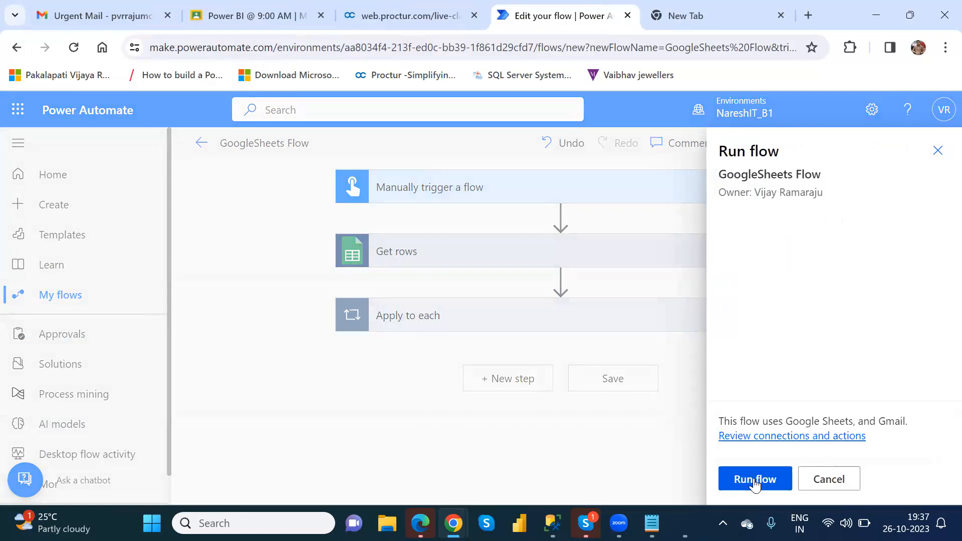
pyautogui.click(755, 480)
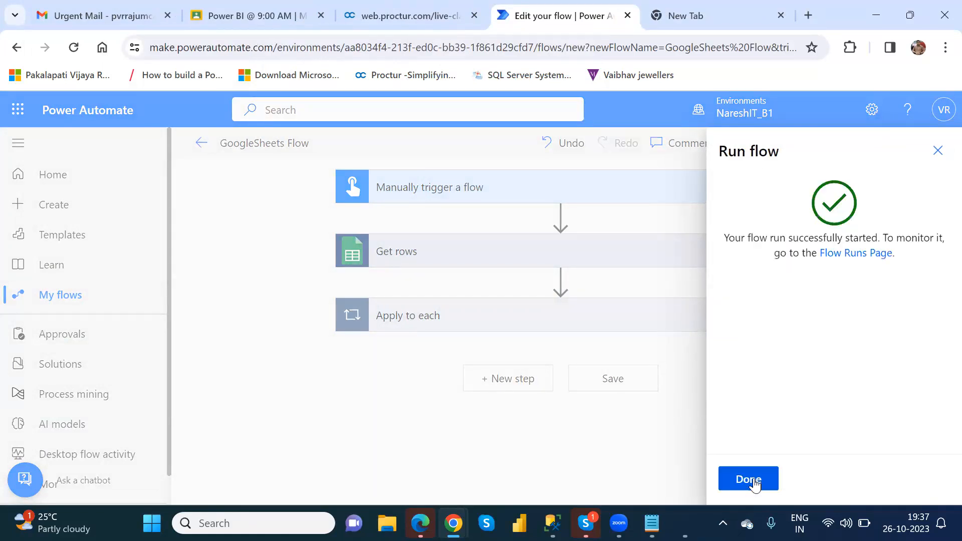
pyautogui.click(754, 480)
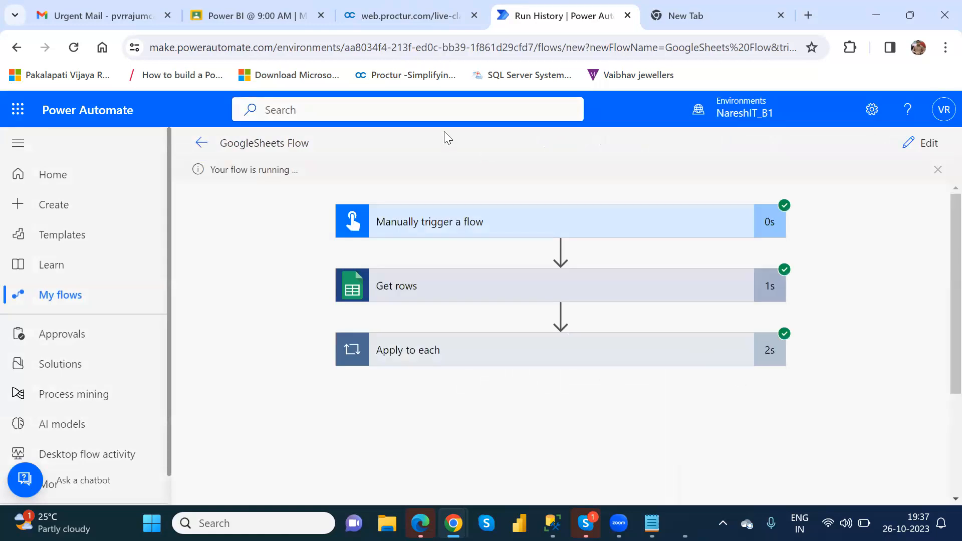
# Read the new 7:37 PM Urgent Mail and Test Mail in Gmail, returning to the inbox
pyautogui.click(135, 7)
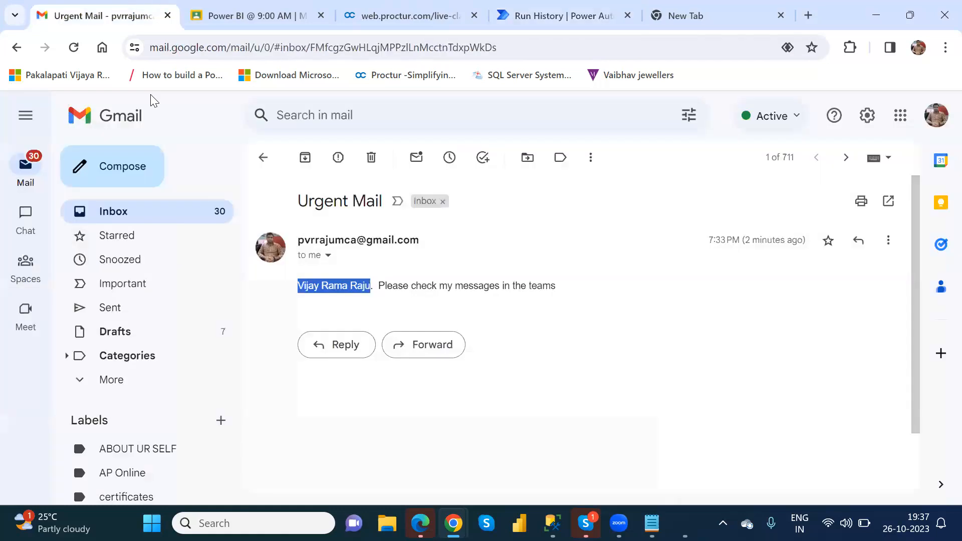
pyautogui.click(171, 209)
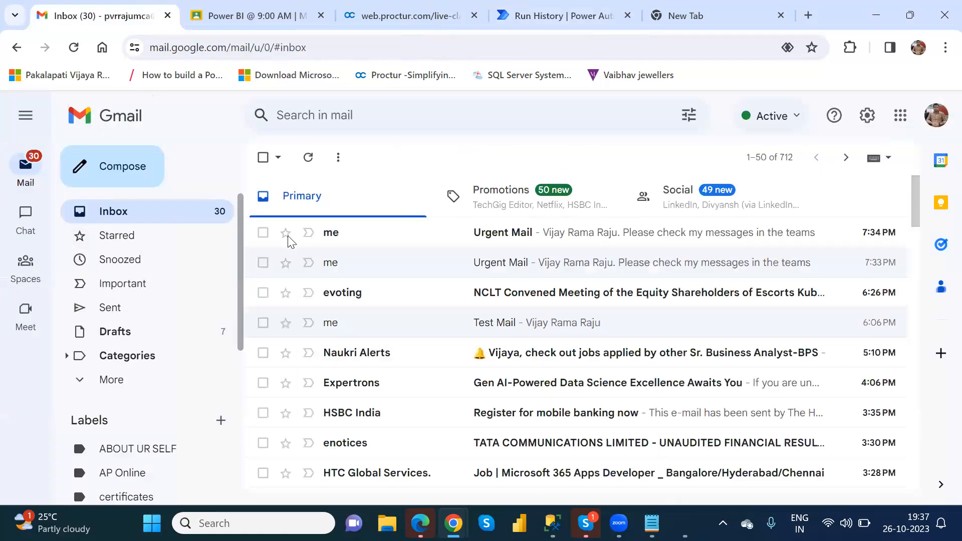
pyautogui.click(491, 242)
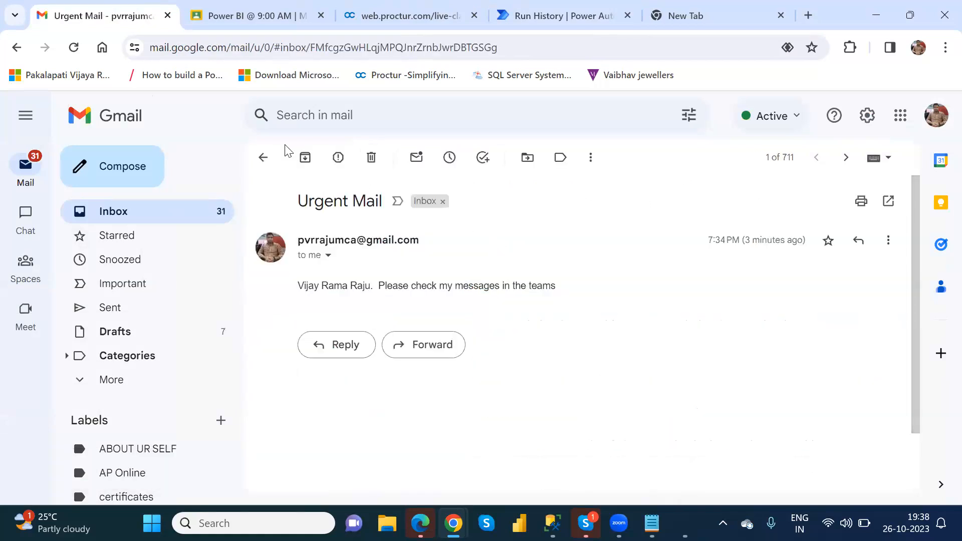
pyautogui.click(268, 151)
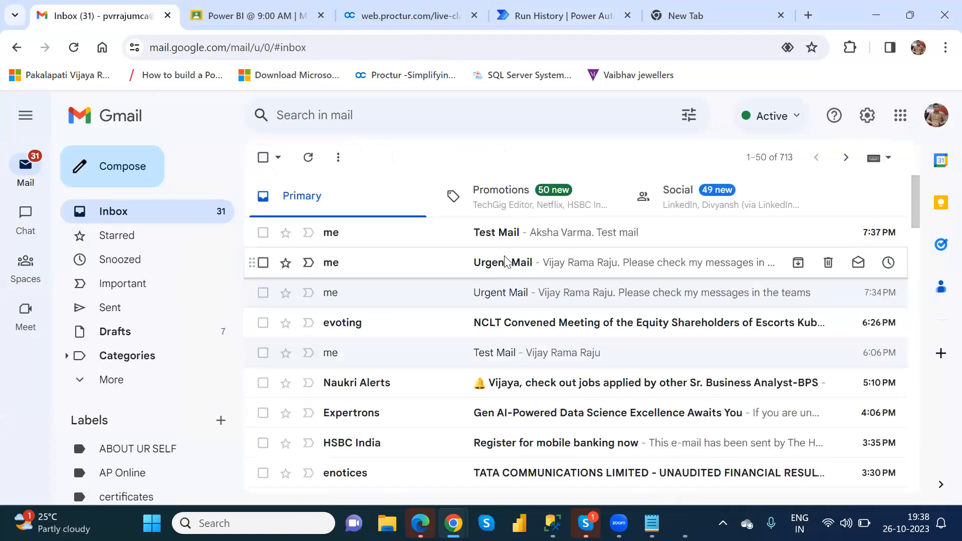
pyautogui.click(267, 157)
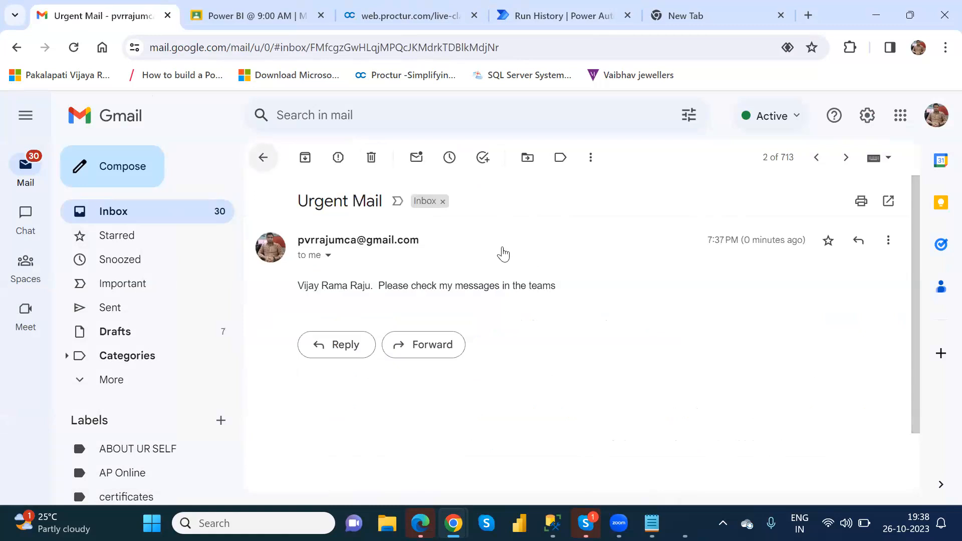
pyautogui.click(509, 234)
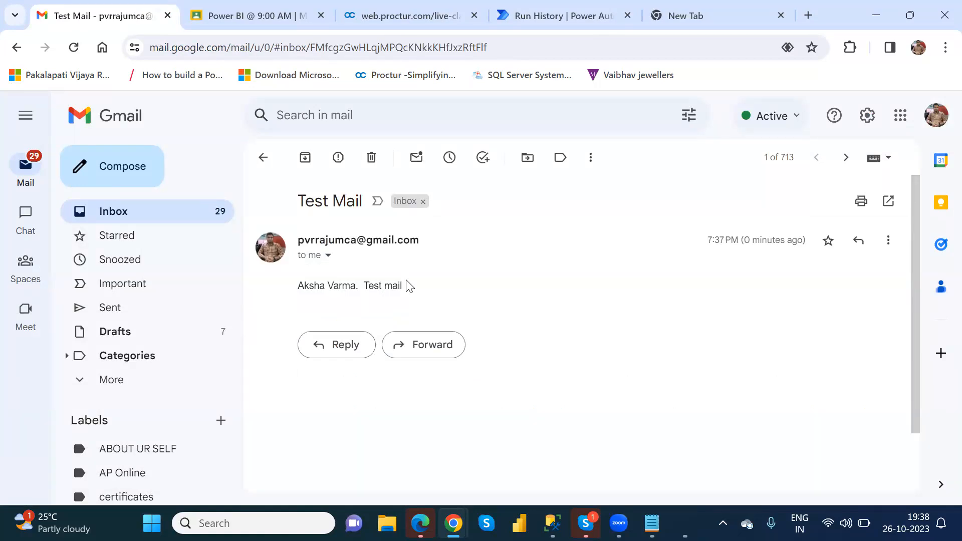
pyautogui.click(260, 161)
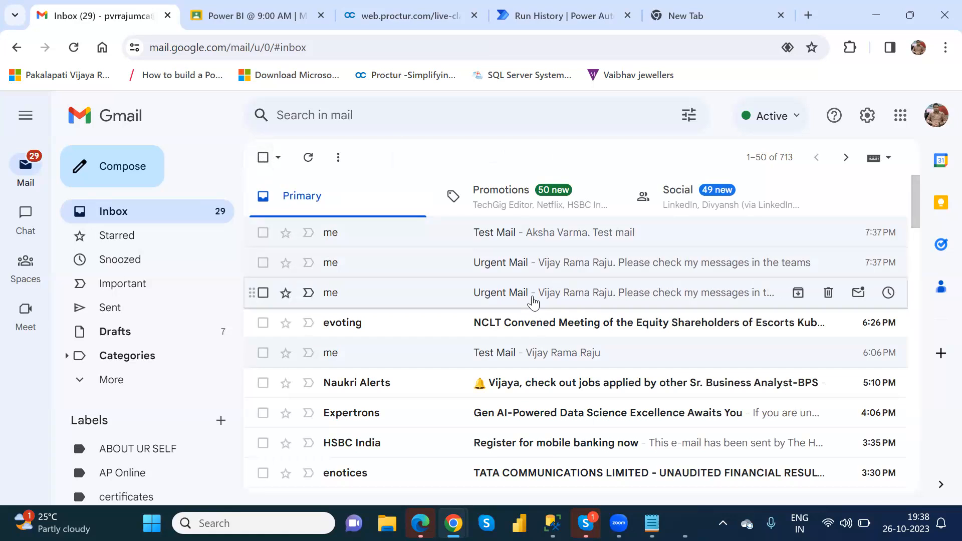
# Reopen GoogleSheets Flow in the editor so it saves, then go back to My flows
pyautogui.click(519, 14)
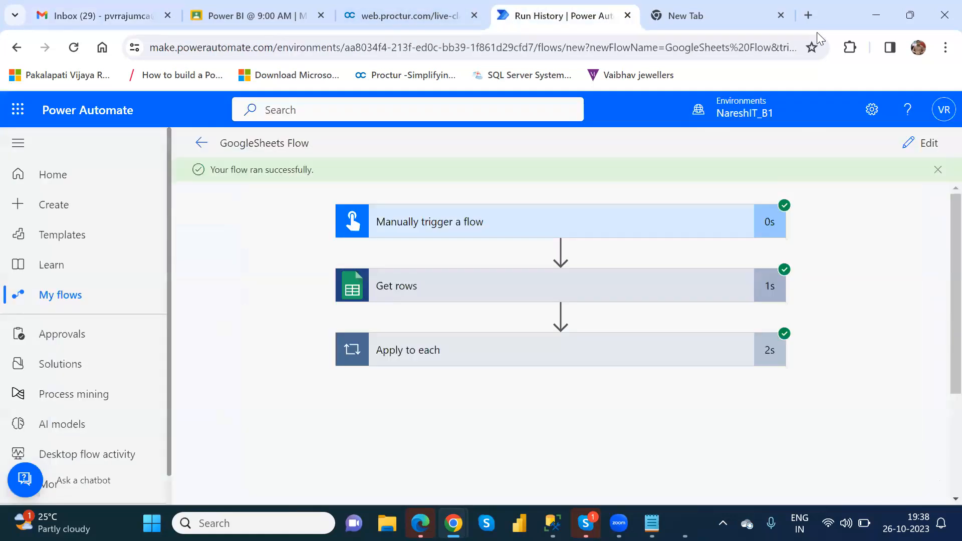
pyautogui.click(935, 145)
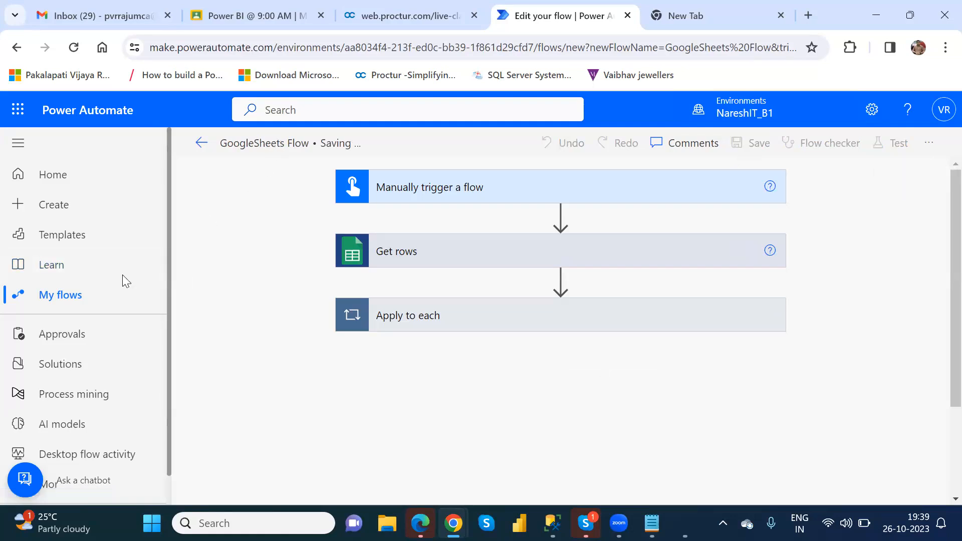
pyautogui.click(70, 300)
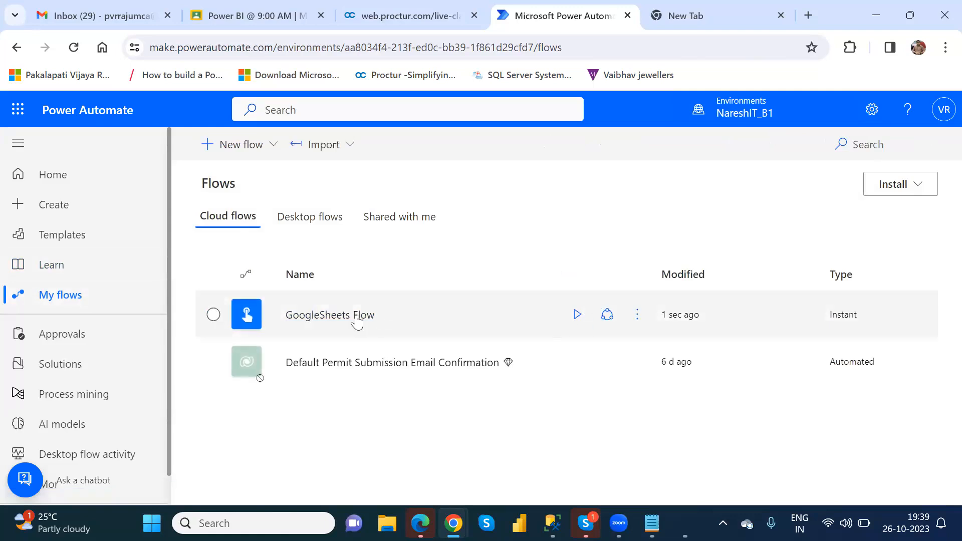
# Run GoogleSheets Flow from the My flows list
pyautogui.click(577, 314)
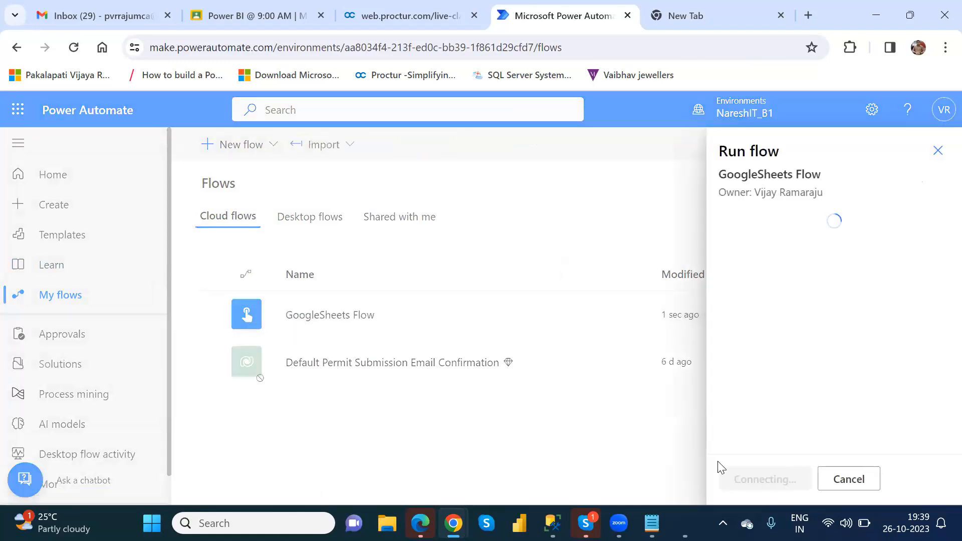
pyautogui.click(742, 480)
pyautogui.click(744, 481)
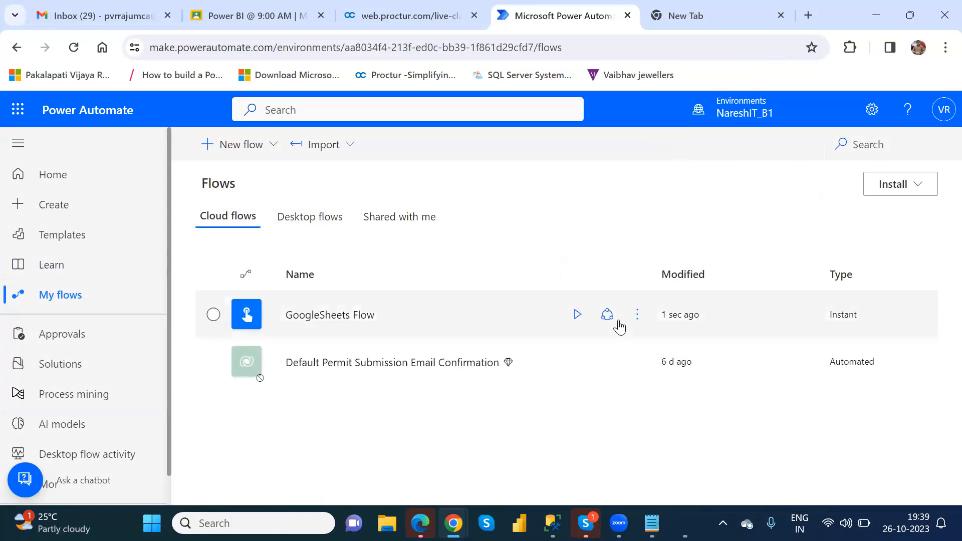
# Check the run history shows the new 07:39 PM run Succeeded, then go to Gmail
pyautogui.click(638, 317)
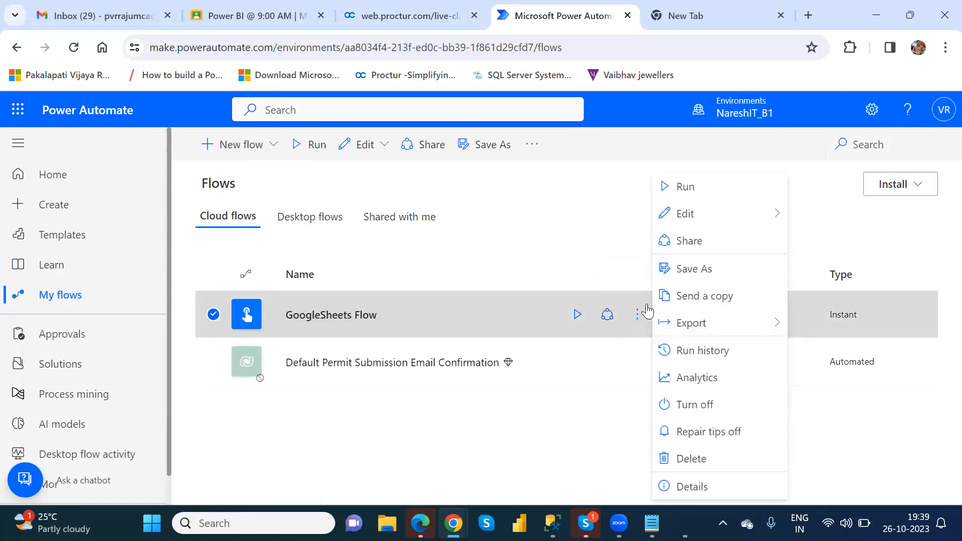
pyautogui.click(717, 358)
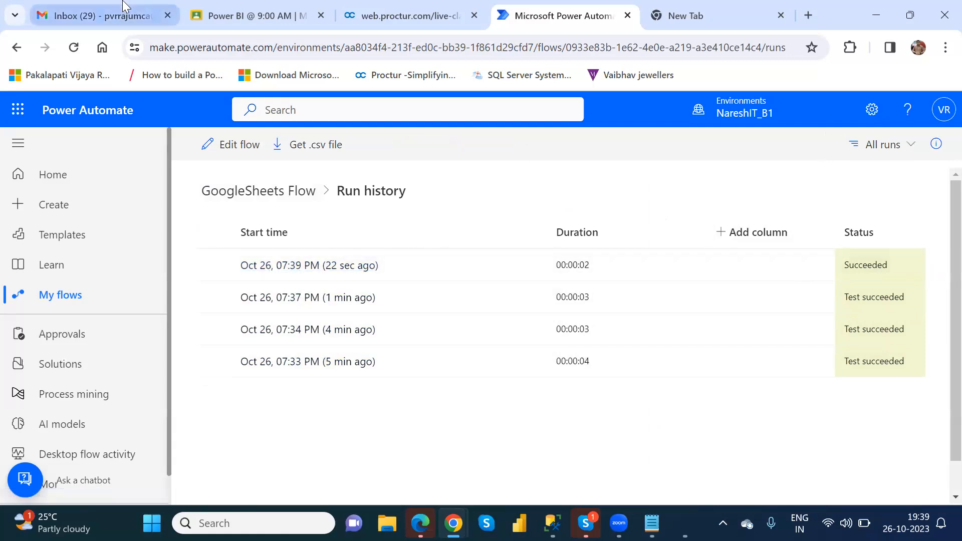
pyautogui.click(100, 15)
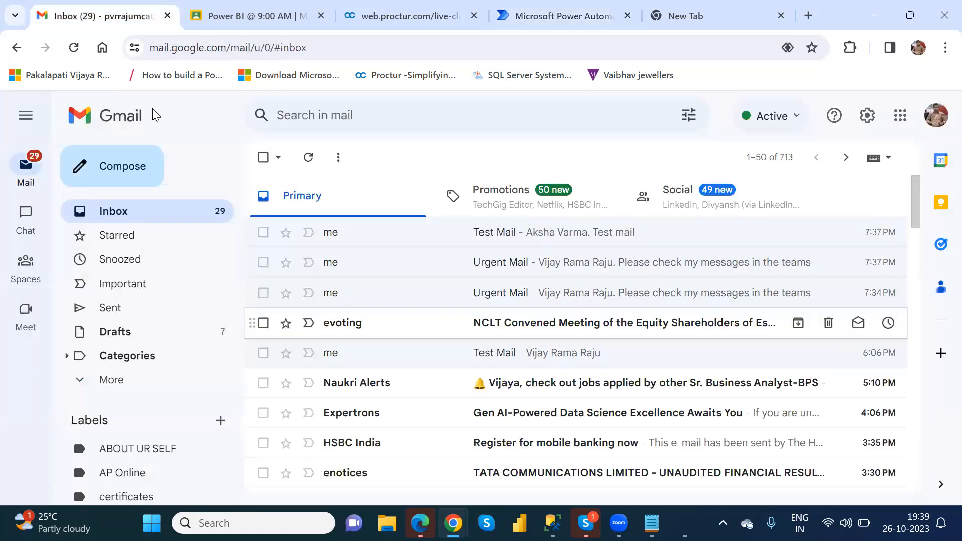
# Reload the Gmail inbox to find the 7:39 PM Urgent Mail and Test Mail, then return to Power Automate
pyautogui.click(73, 49)
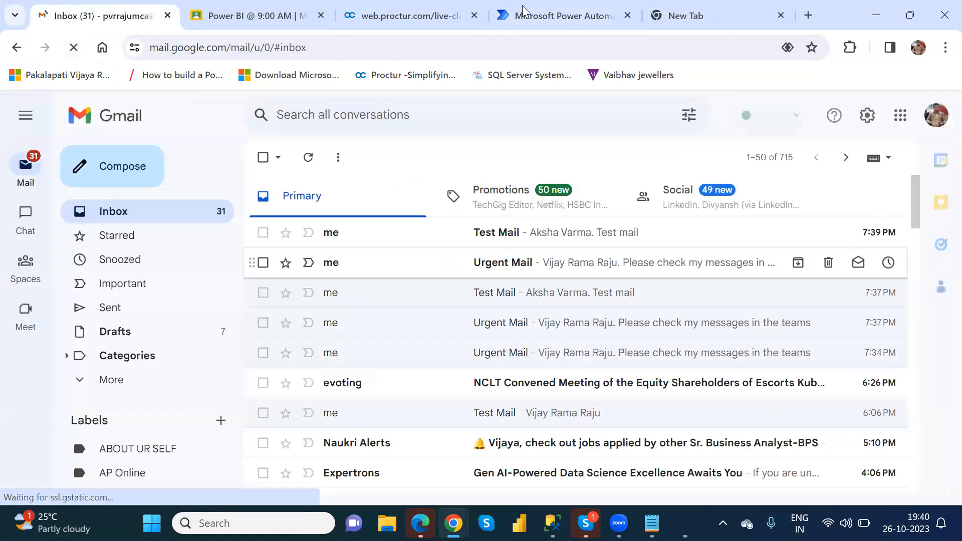
pyautogui.click(542, 15)
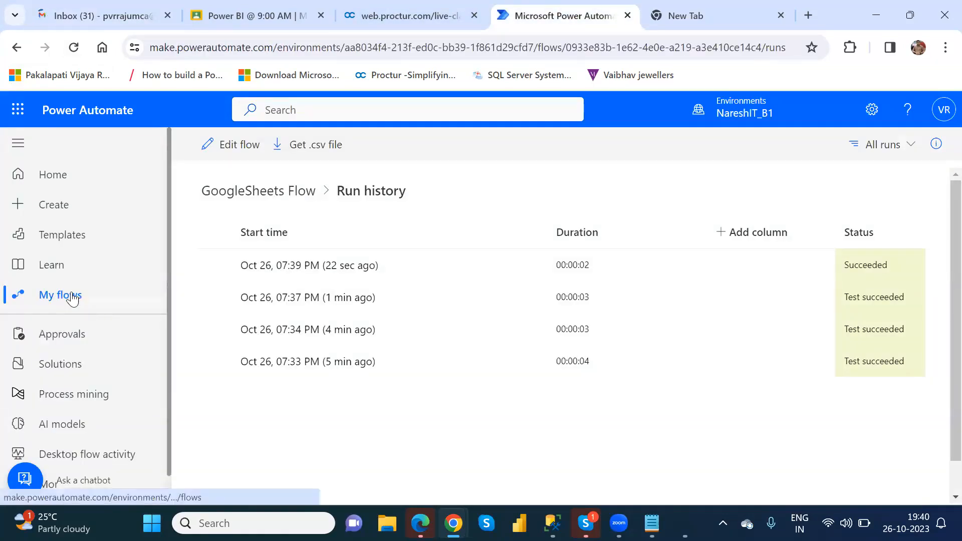
# Check GoogleSheets Flow's sharing page for its single owner and Gmail and Google Sheets connections
pyautogui.click(72, 297)
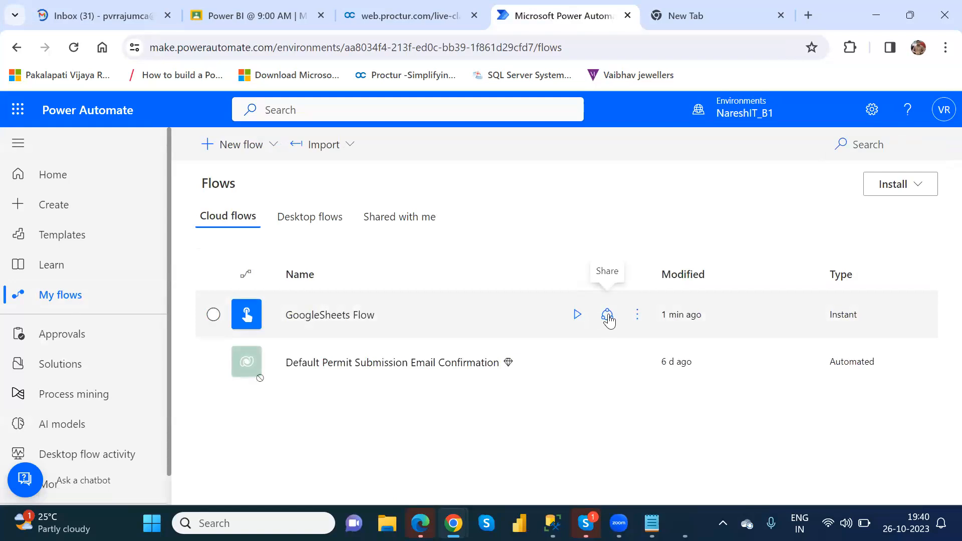
pyautogui.click(608, 314)
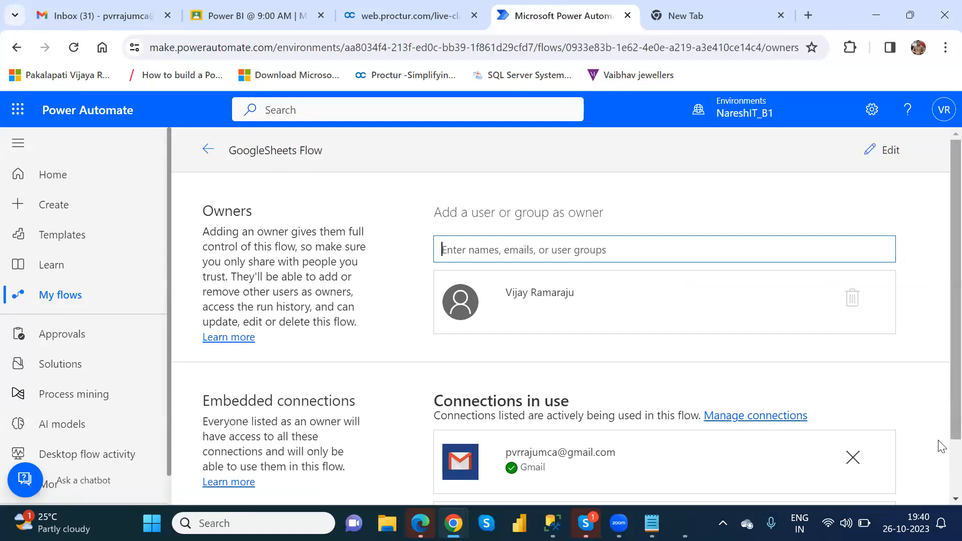
pyautogui.scroll(-1, 732, 449)
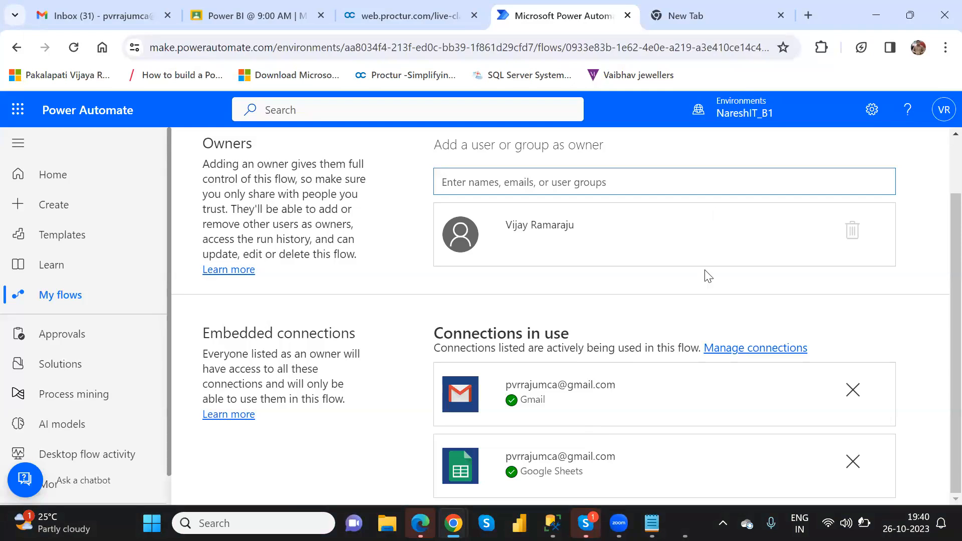
pyautogui.hotkey('alt', 'Left')
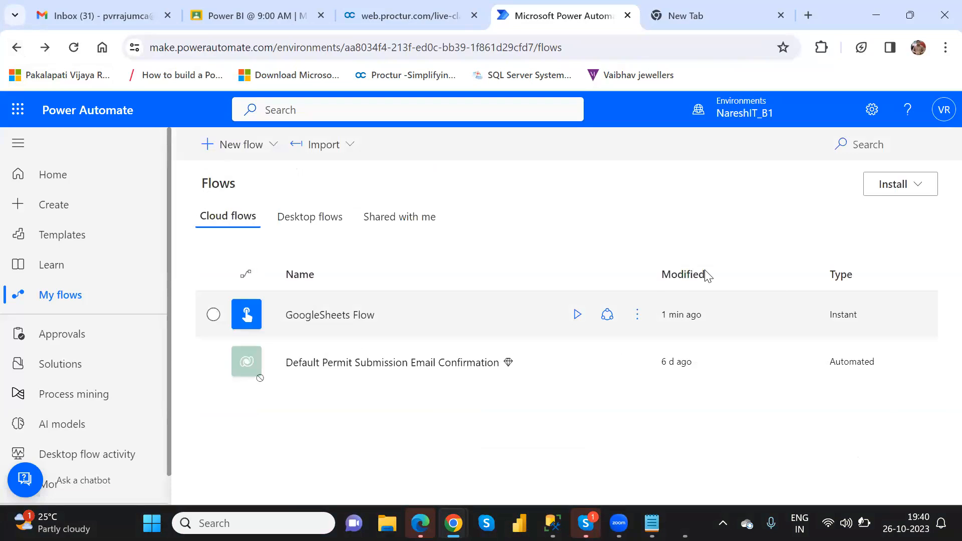
# Open the GoogleSheets Flow context menu to view its available actions, such as Export
pyautogui.rightClick(707, 276)
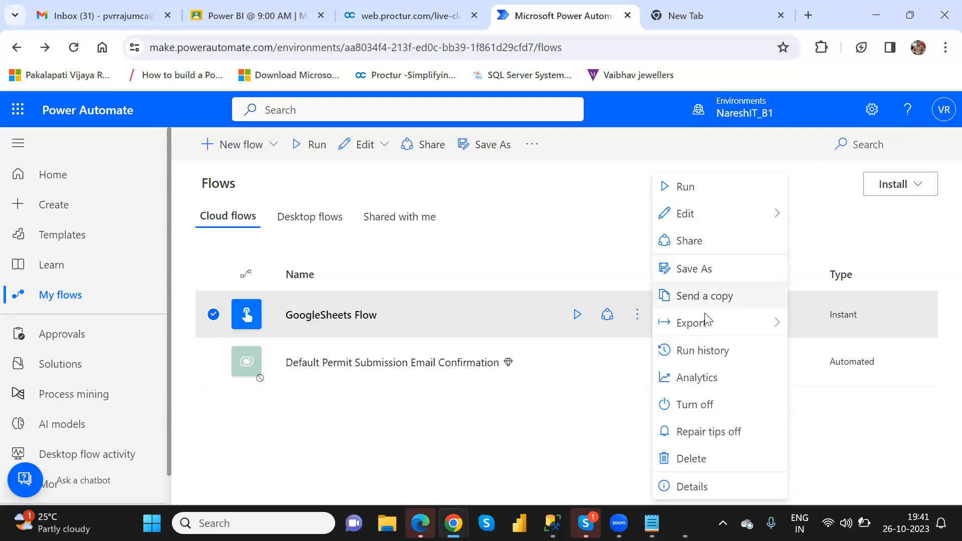
pyautogui.moveTo(708, 323)
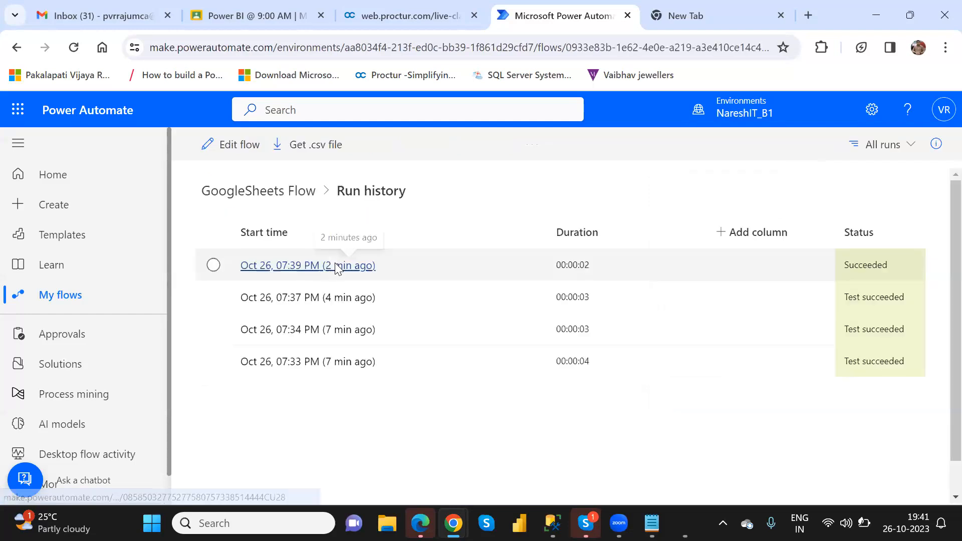
# Inspect the latest successful run's details, then head back toward the flows list
pyautogui.click(335, 266)
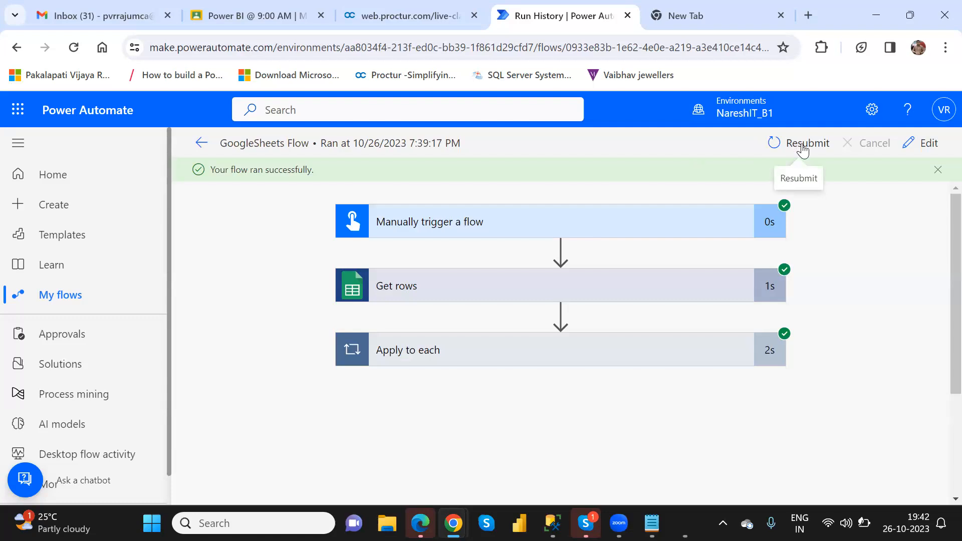
pyautogui.click(61, 296)
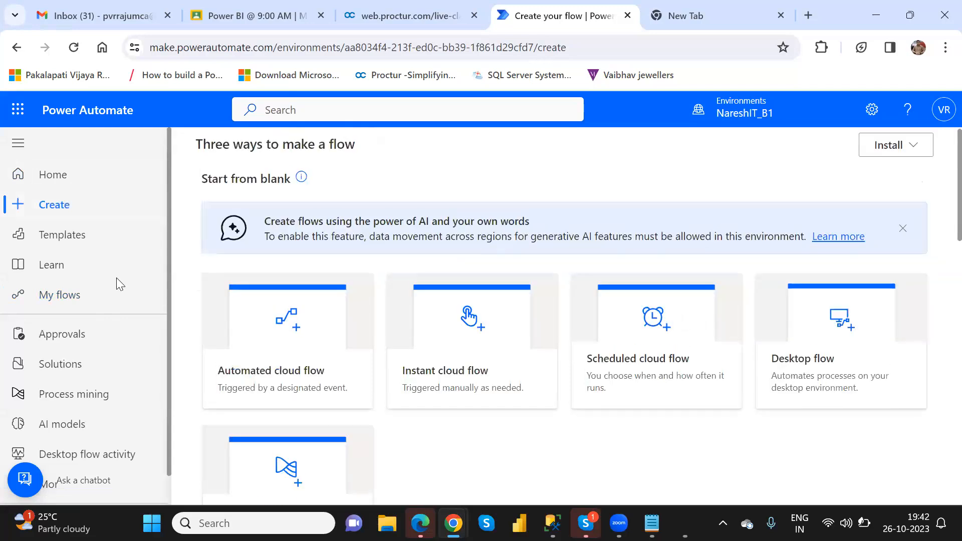
# Start a new scheduled cloud flow named 'Automatic Email'
pyautogui.click(59, 294)
pyautogui.click(261, 144)
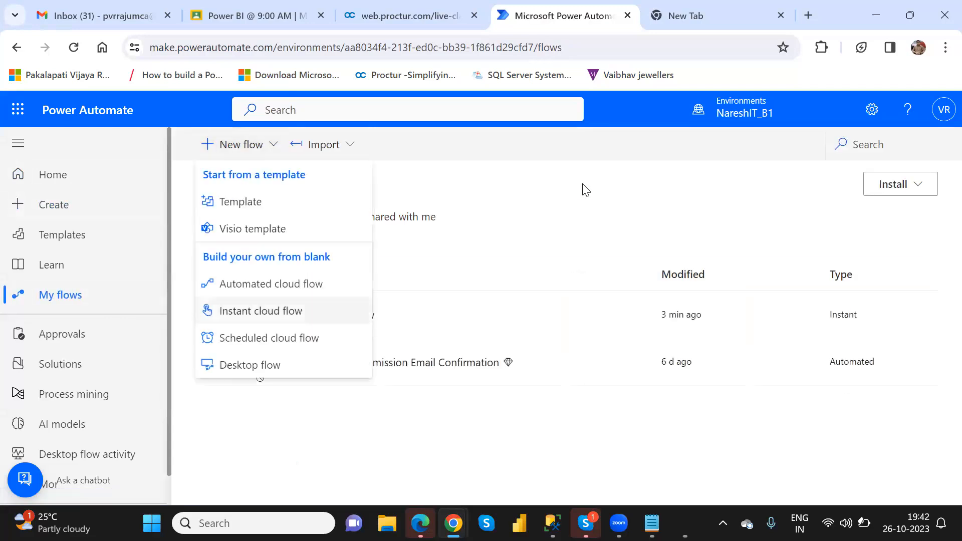
pyautogui.click(268, 337)
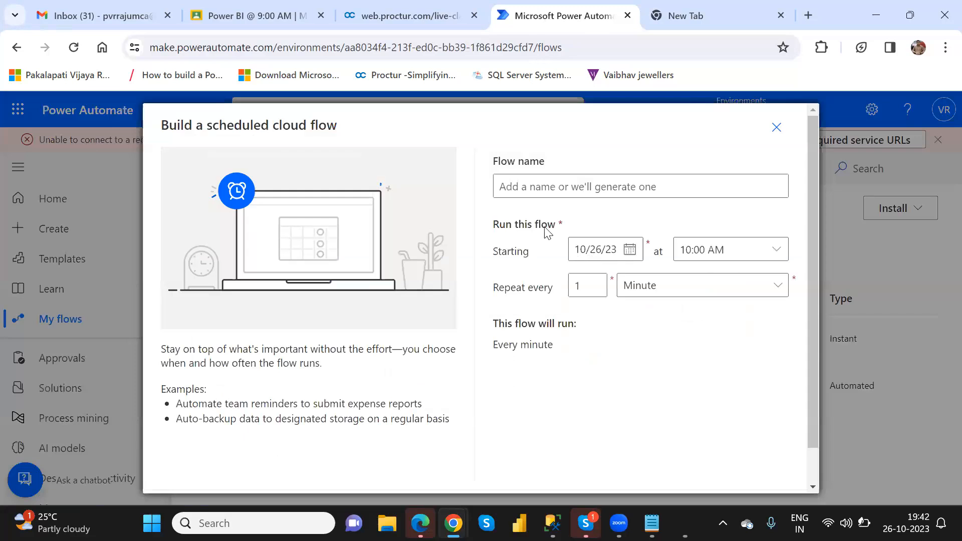
pyautogui.click(516, 188)
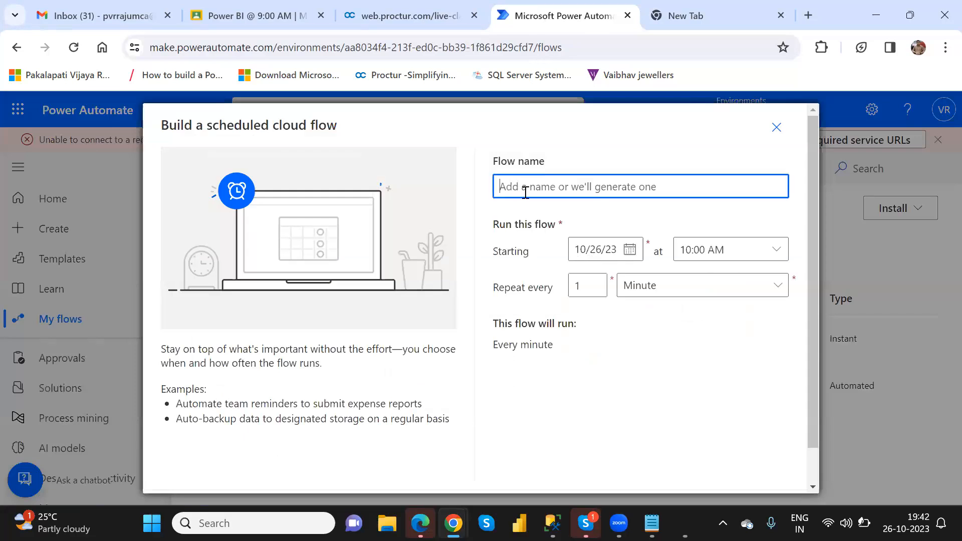
pyautogui.write('Automatic Email')
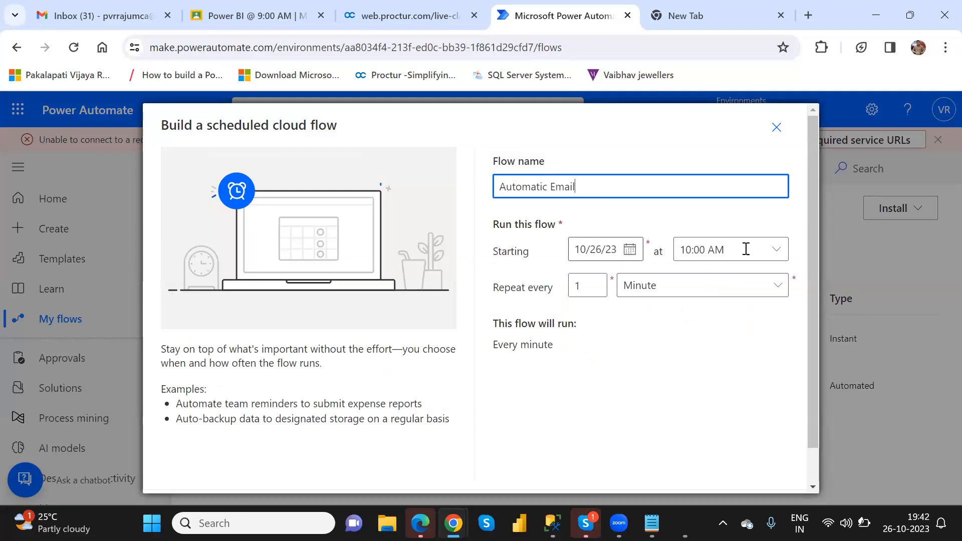
# Set the flow's start to 10/26/23 at 07:45 PM
pyautogui.click(777, 255)
pyautogui.click(777, 253)
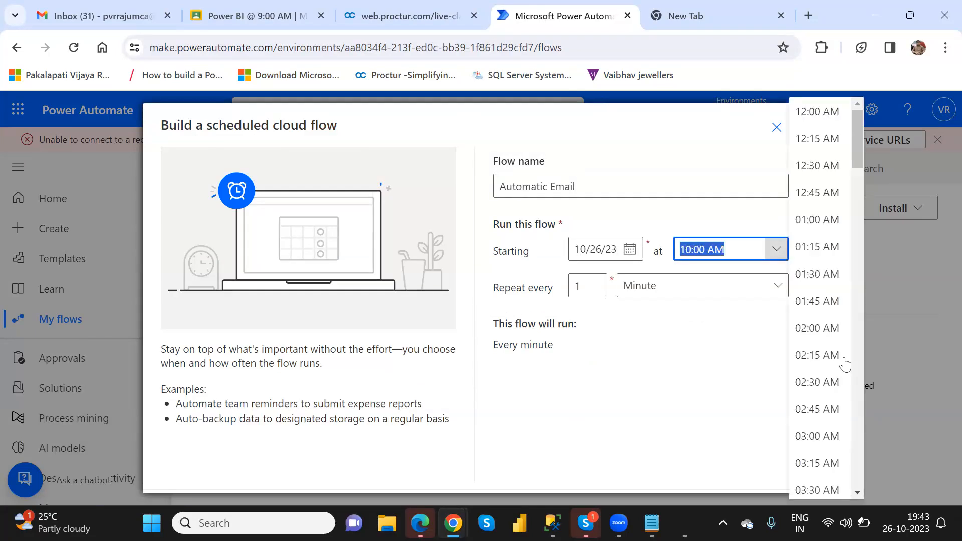
pyautogui.click(858, 488)
pyautogui.click(858, 489)
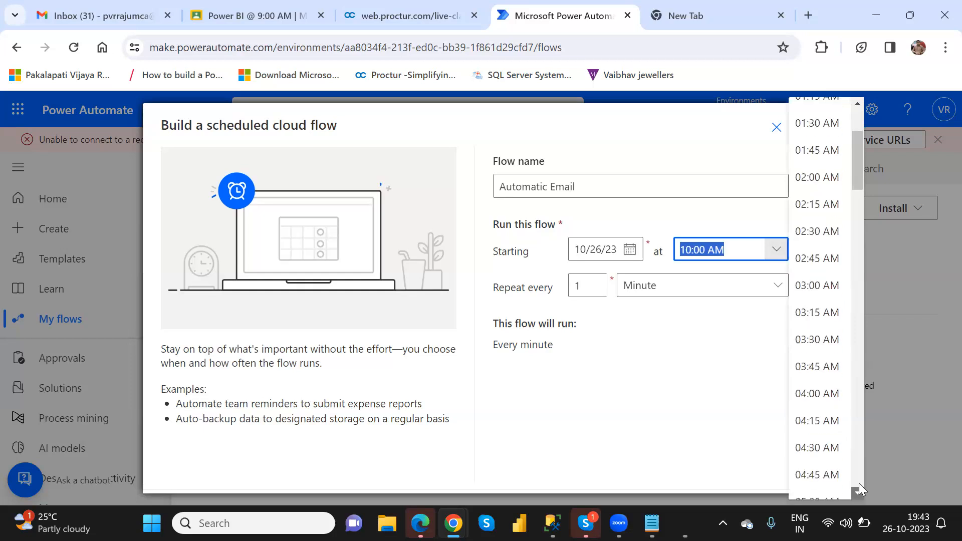
pyautogui.click(859, 490)
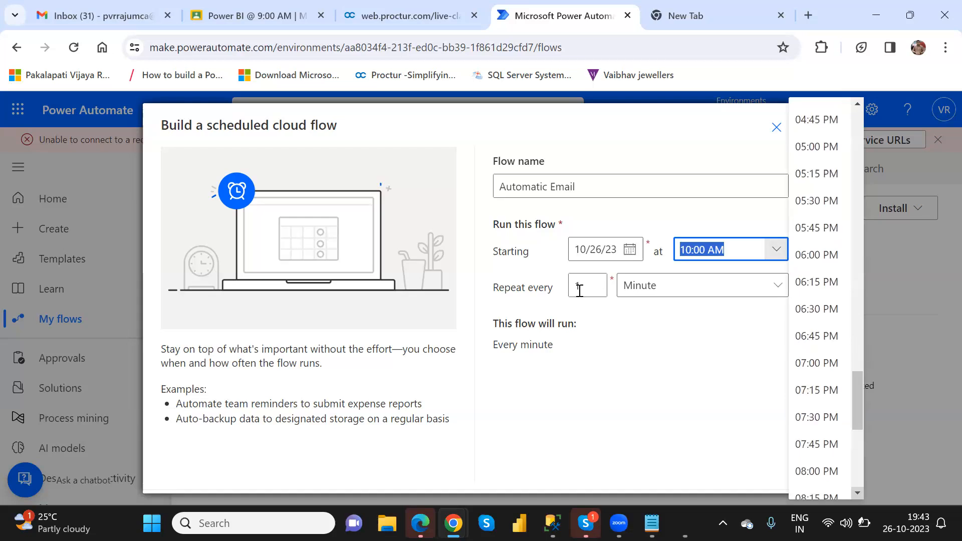
pyautogui.scroll(-1, 809, 431)
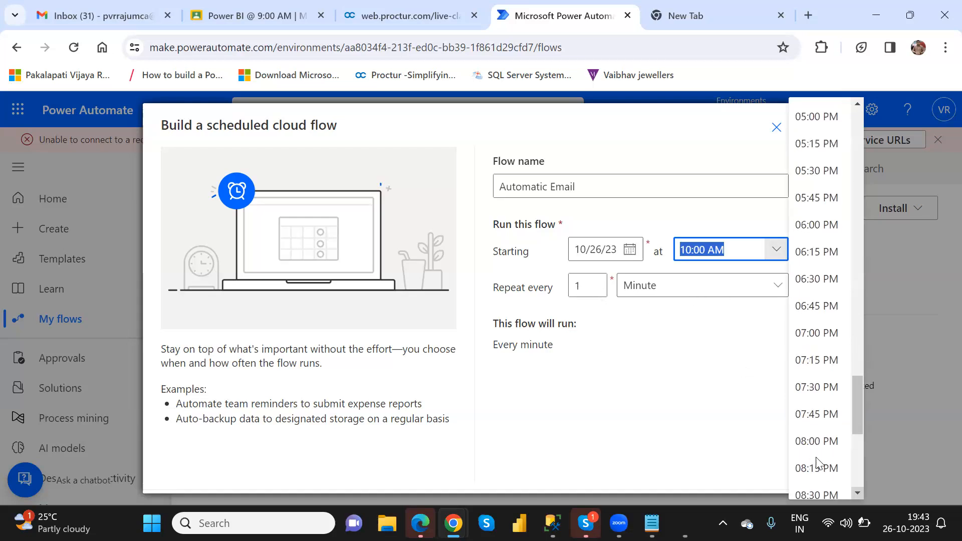
pyautogui.click(816, 414)
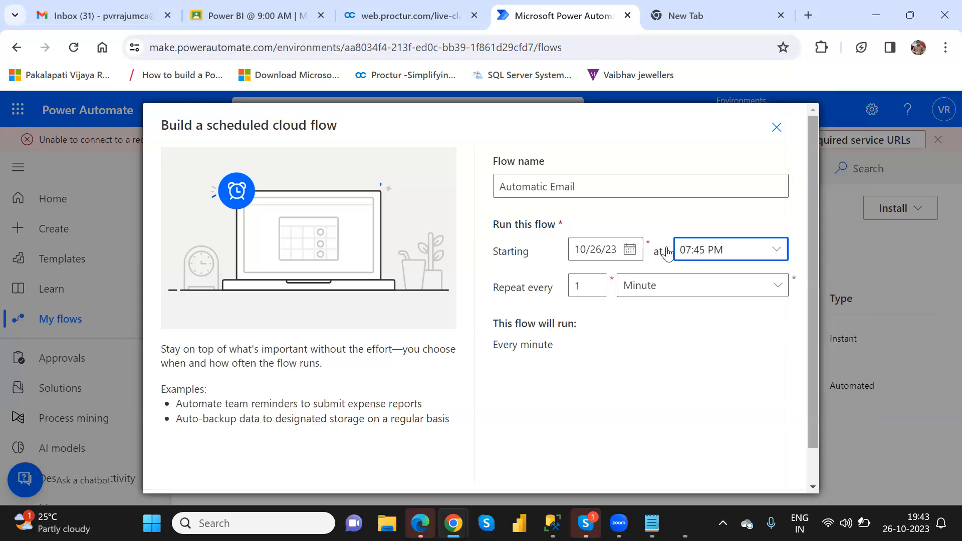
pyautogui.scroll(-1, 668, 254)
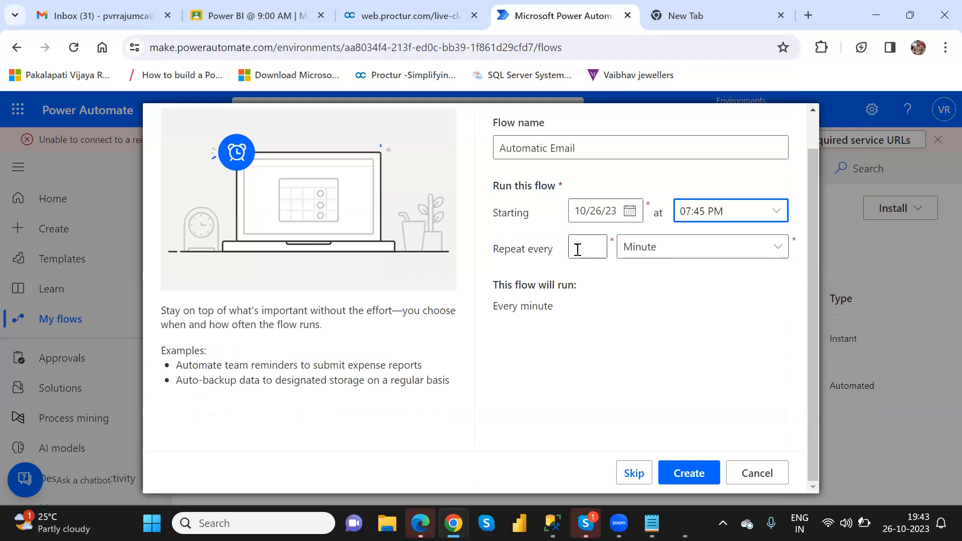
# Set it to repeat every 1 minute and create the flow
pyautogui.doubleClick(577, 250)
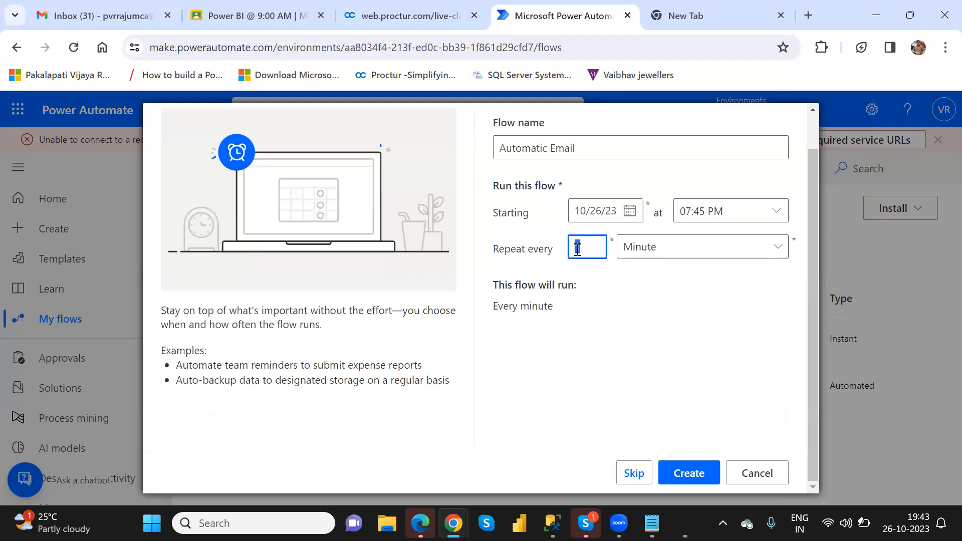
pyautogui.click(678, 256)
pyautogui.click(678, 256)
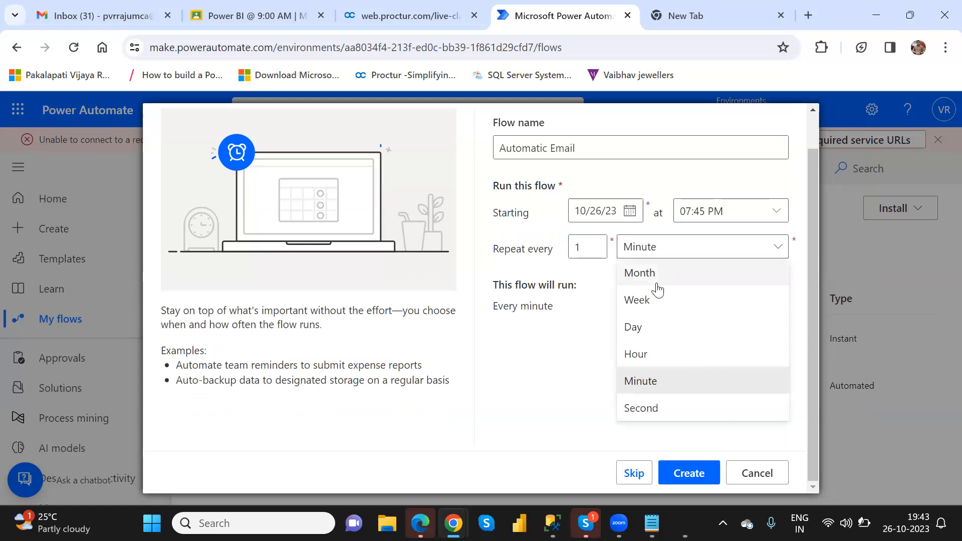
pyautogui.click(645, 383)
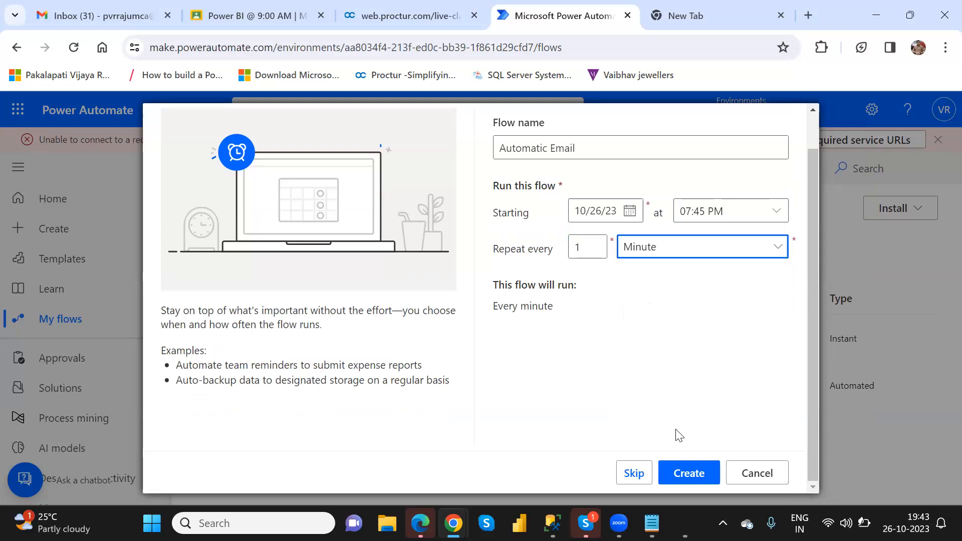
pyautogui.click(693, 480)
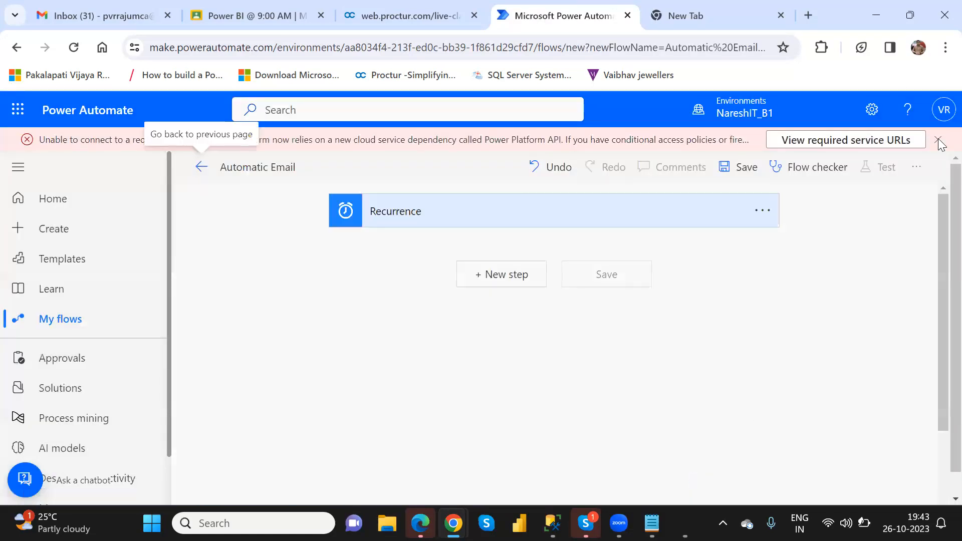
# Dismiss the connection error, add a new step after Recurrence, and search connectors for Outlook
pyautogui.click(939, 140)
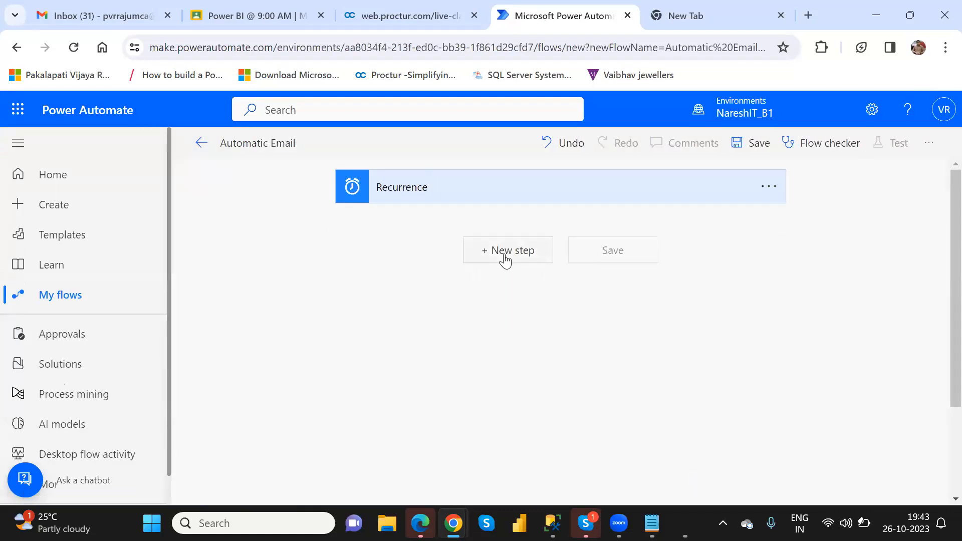
pyautogui.click(504, 261)
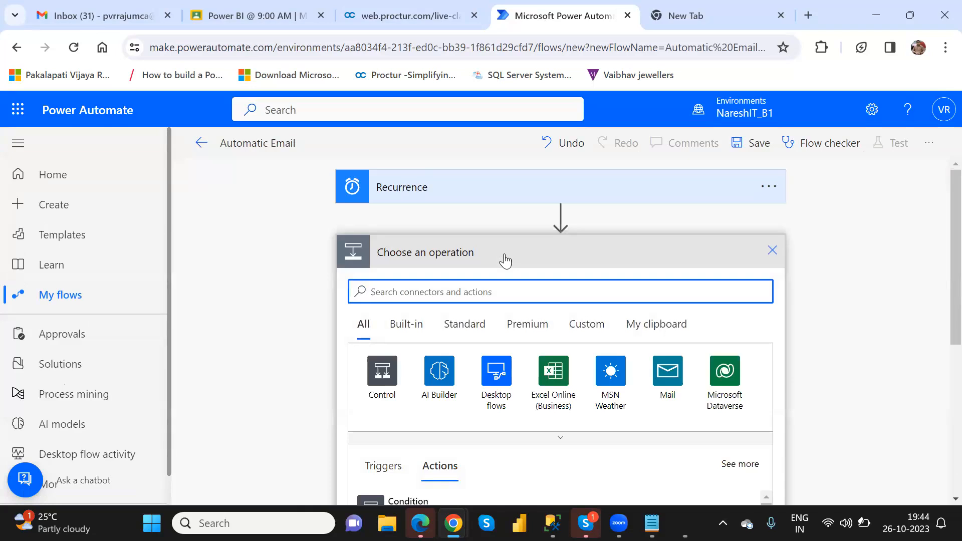
pyautogui.write('gmail')
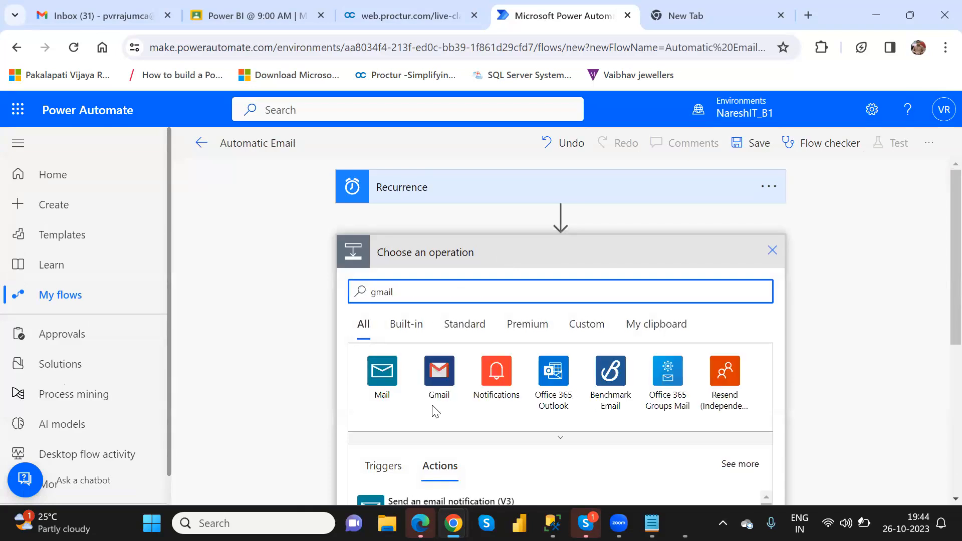
pyautogui.press('BackSpace')
pyautogui.press('BackSpace')
pyautogui.press('BackSpace')
pyautogui.press('BackSpace')
pyautogui.press('BackSpace')
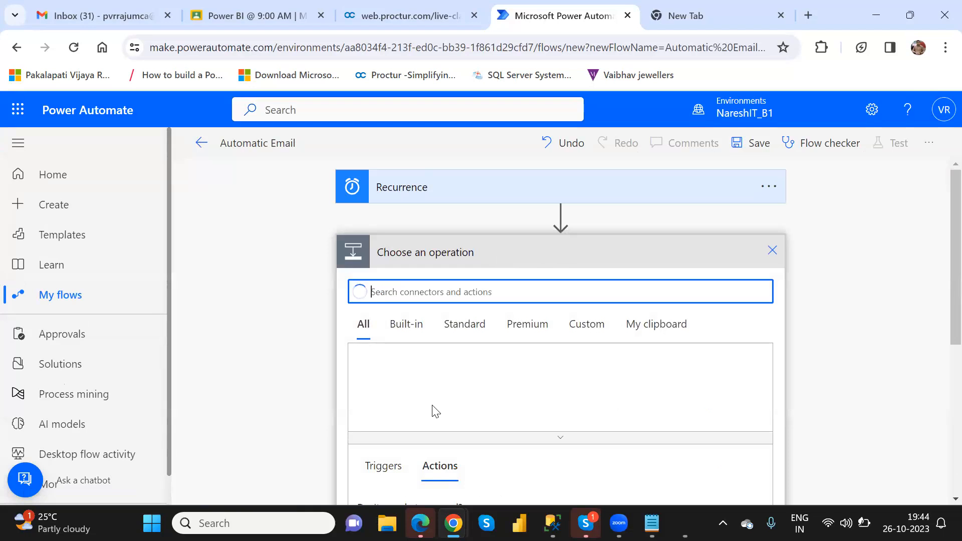
pyautogui.write('out')
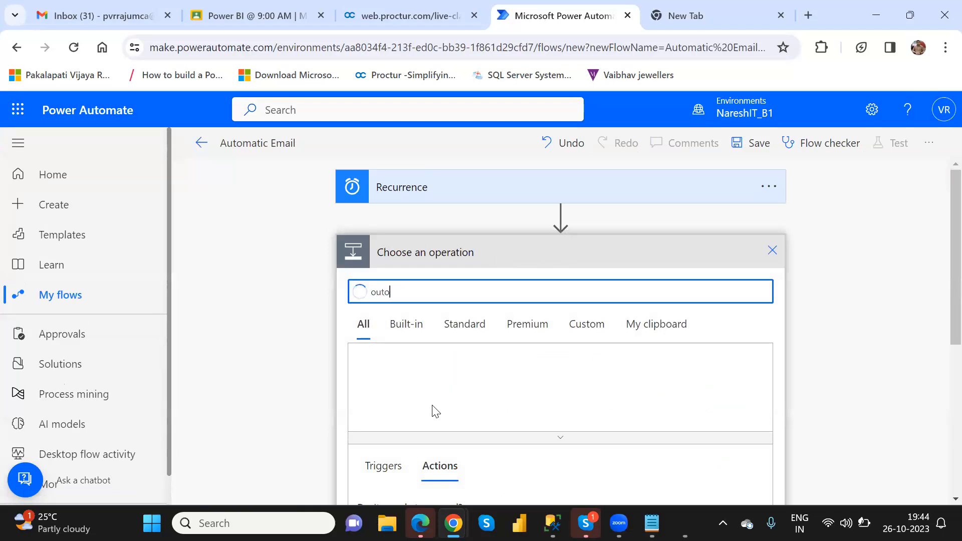
pyautogui.write('loo')
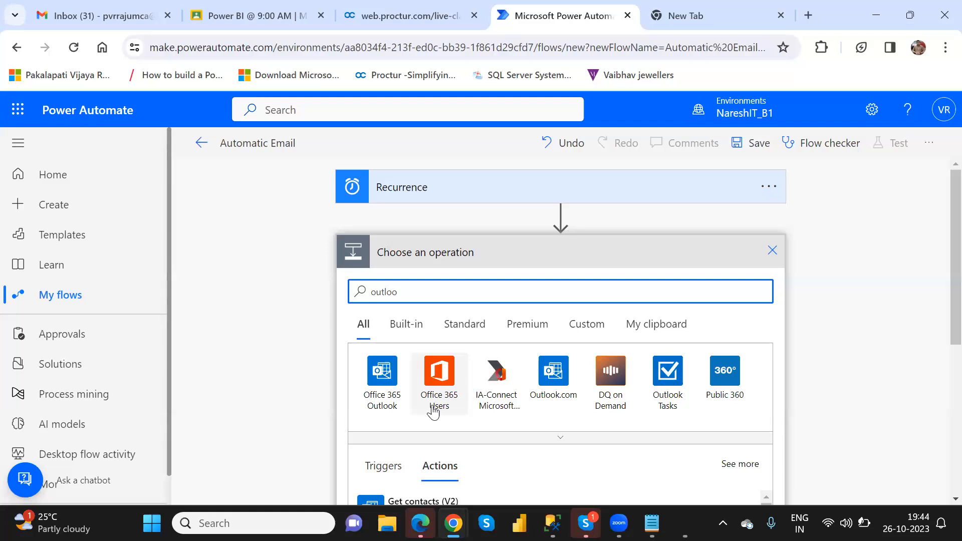
# Choose the Outlook.com connector to list its actions, such as Send an email (V2)
pyautogui.click(944, 113)
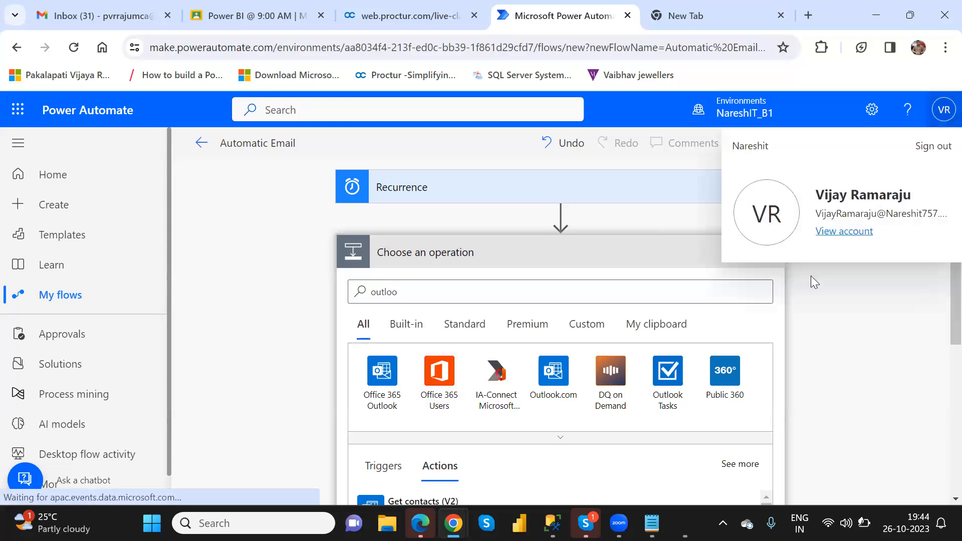
pyautogui.click(449, 293)
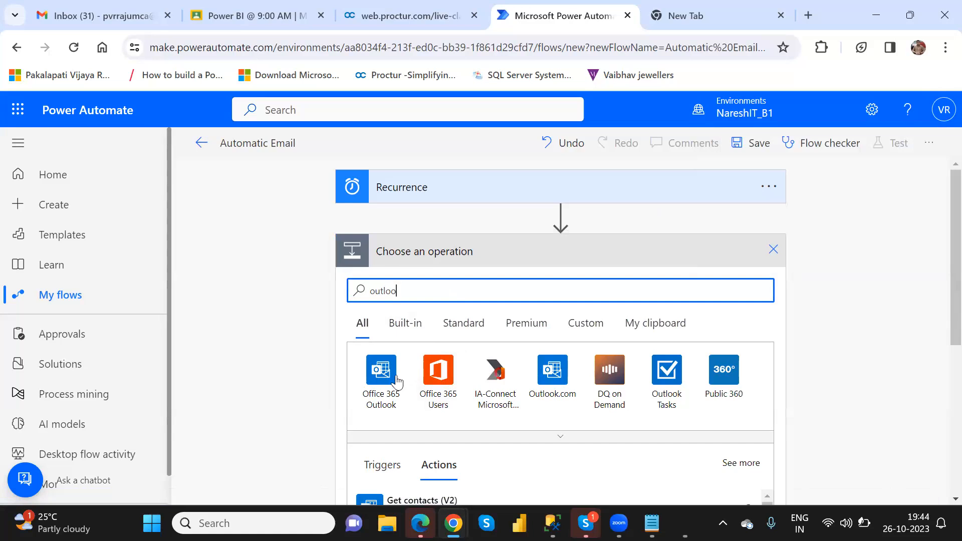
pyautogui.click(547, 374)
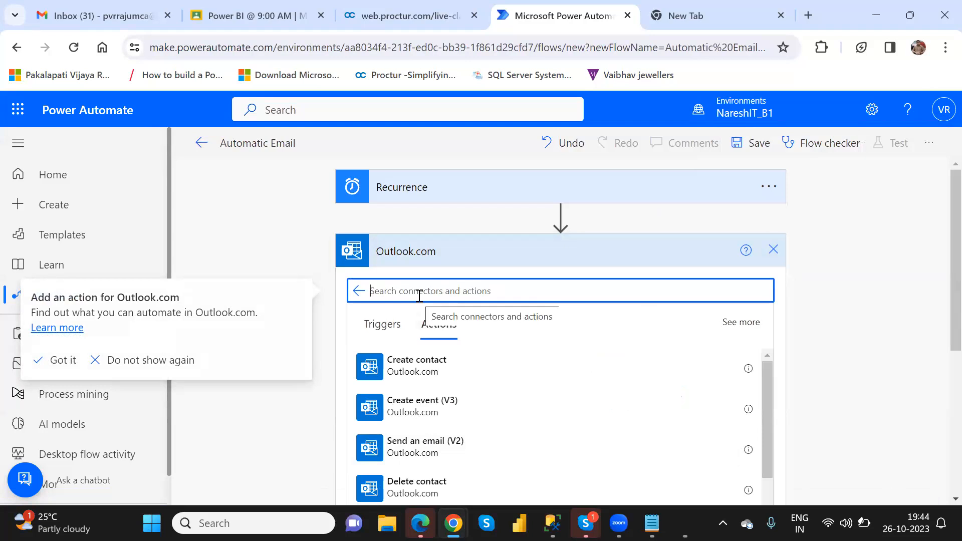
# Search the connectors for 'gmail' and add the Gmail Send email (V2) action
pyautogui.click(358, 291)
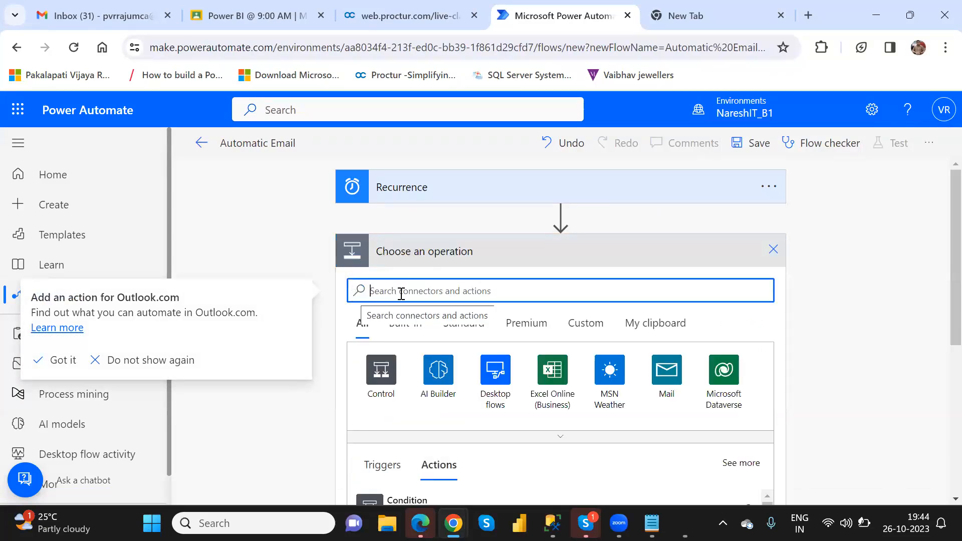
pyautogui.write('gmail')
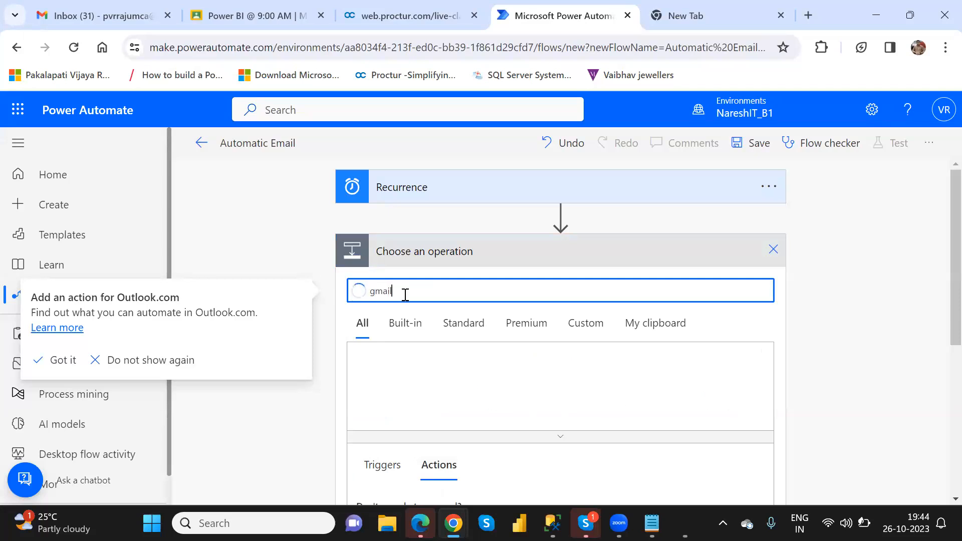
pyautogui.click(438, 371)
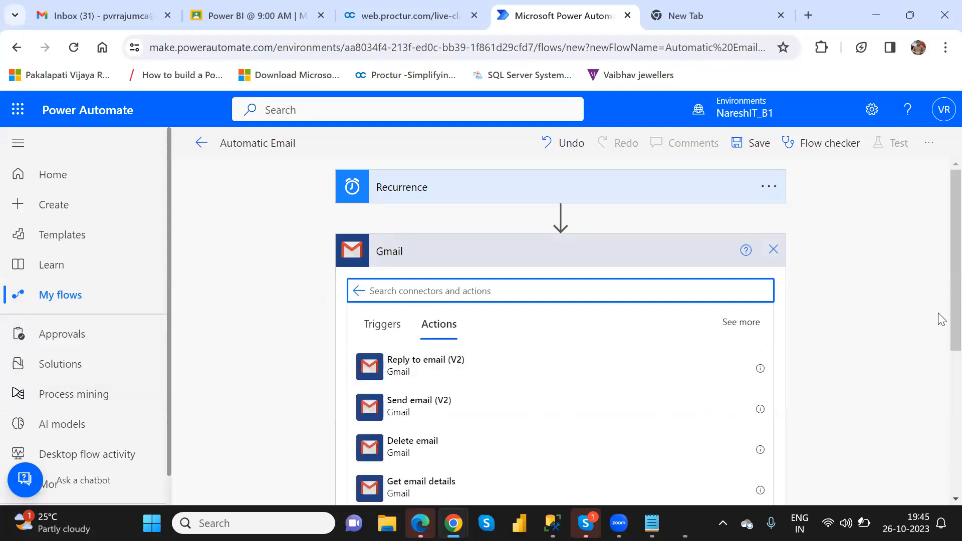
pyautogui.scroll(-1, 550, 369)
pyautogui.scroll(-1, 550, 370)
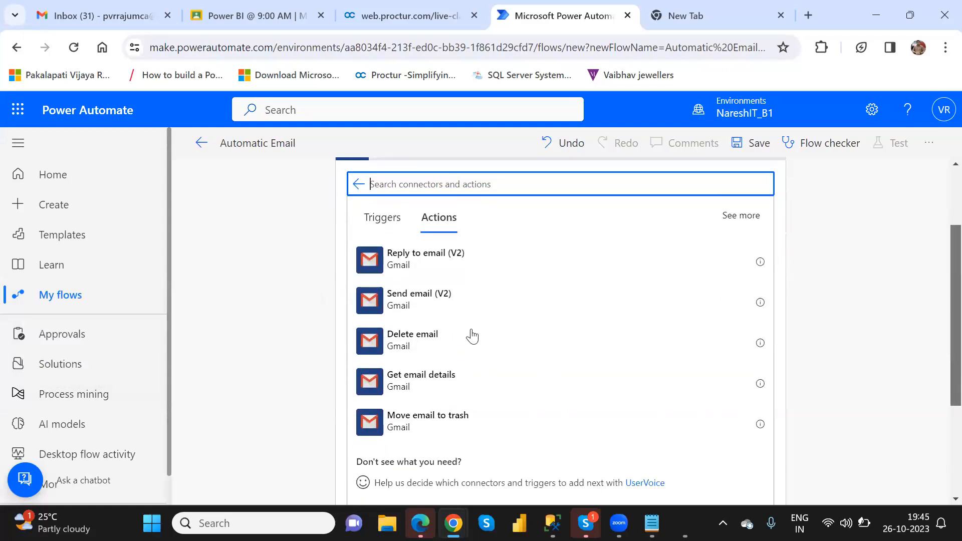
pyautogui.click(476, 305)
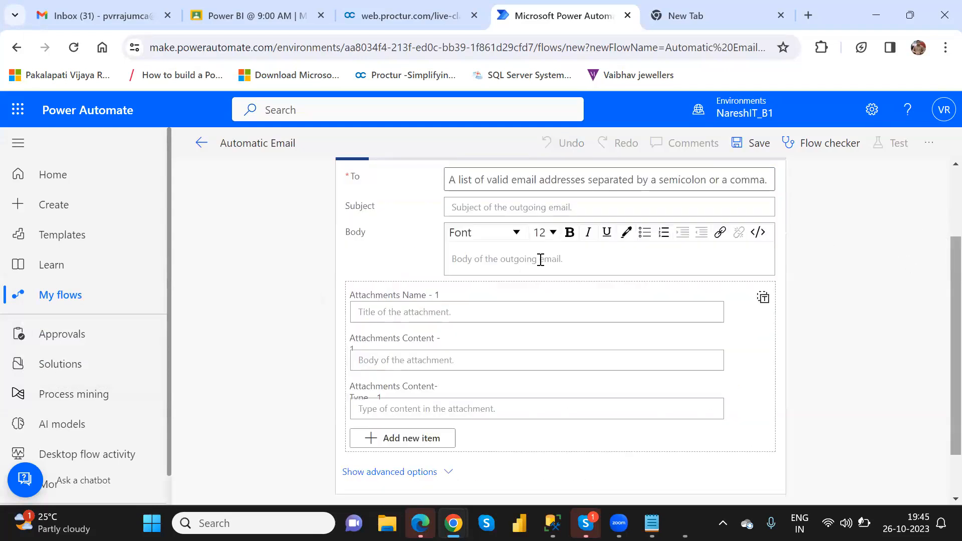
pyautogui.scroll(2, 540, 263)
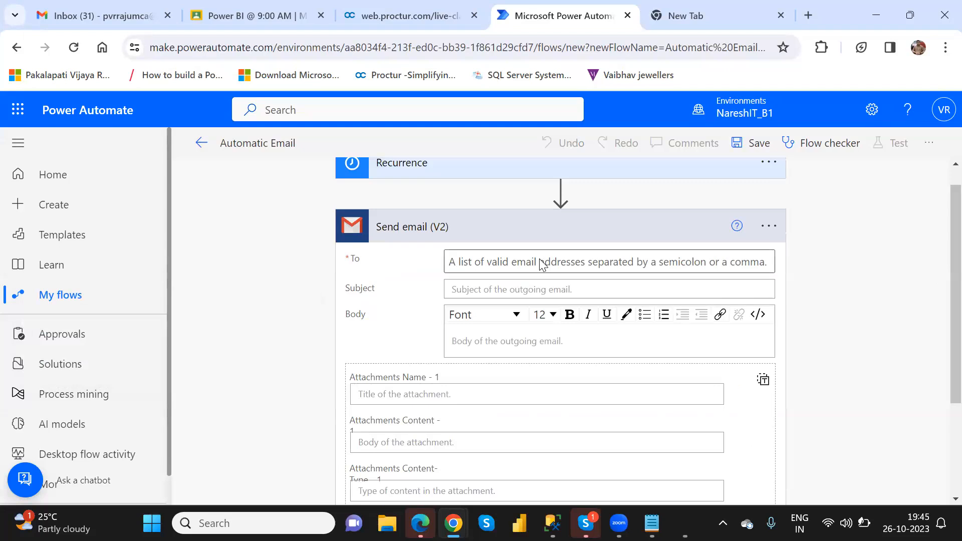
# Enter the recipient's e-mail, subject 'Internal Call' and body 'Please join the call on daily basis exactly at 8 PM IST'
pyautogui.click(539, 263)
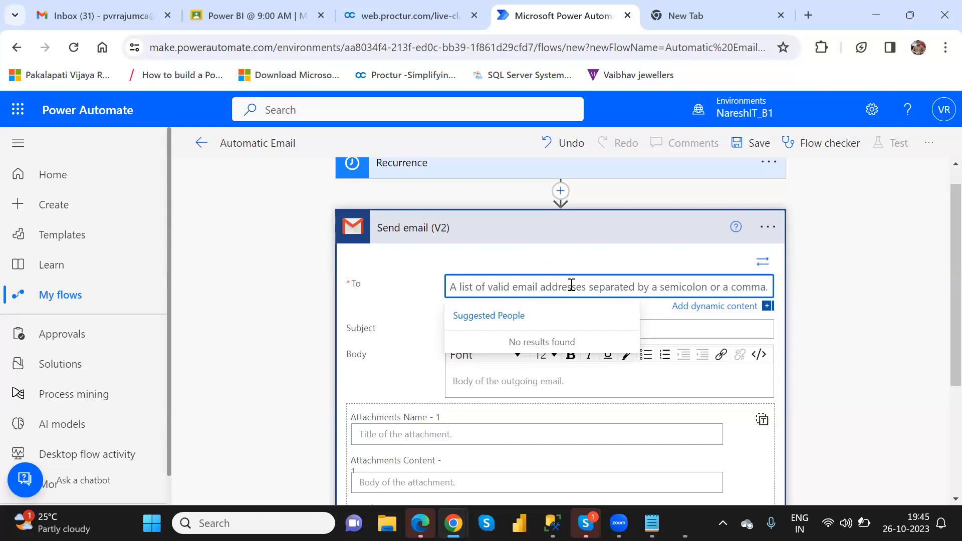
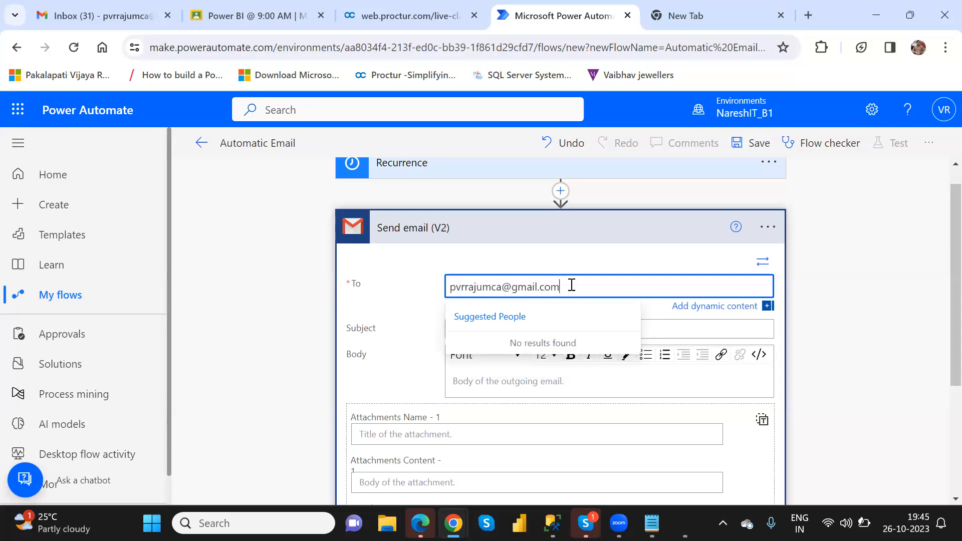
pyautogui.click(672, 334)
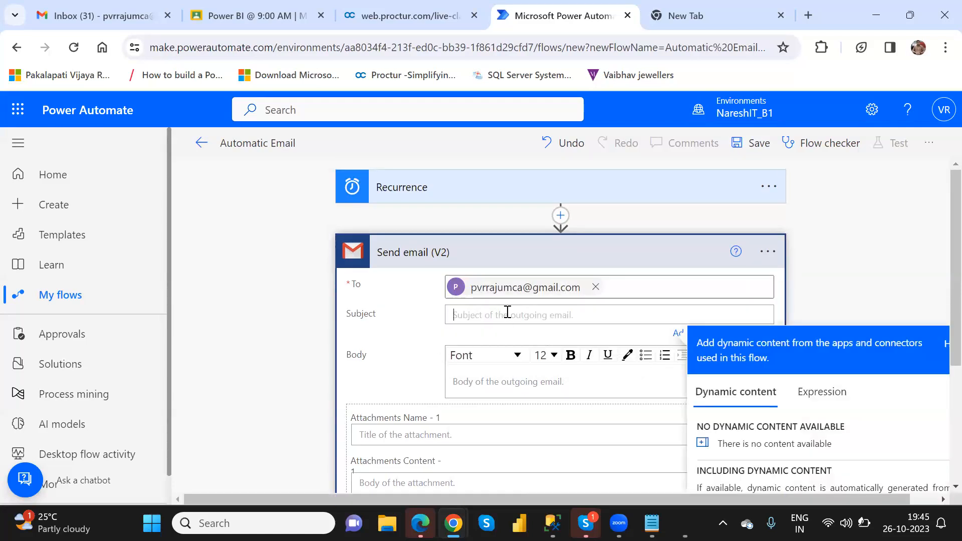
pyautogui.write('Internal Call')
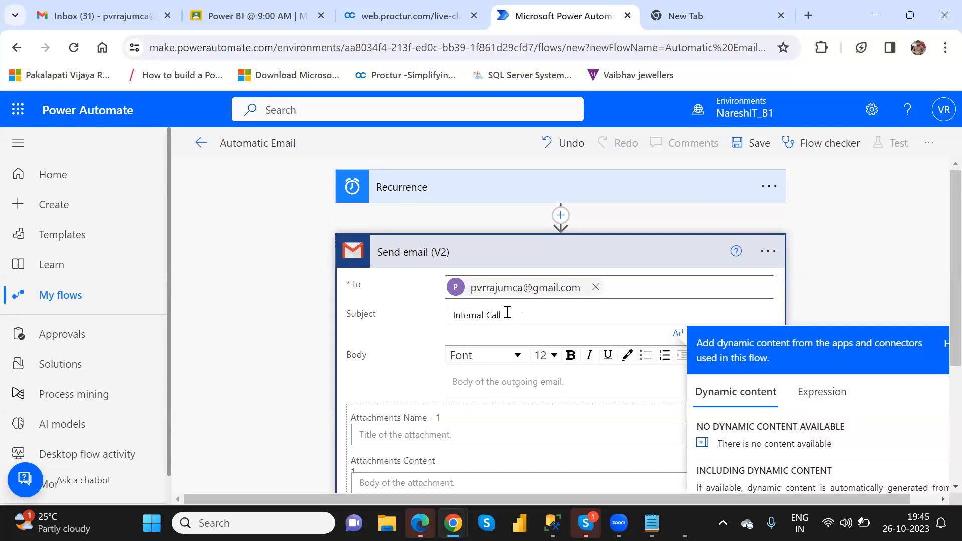
pyautogui.click(504, 382)
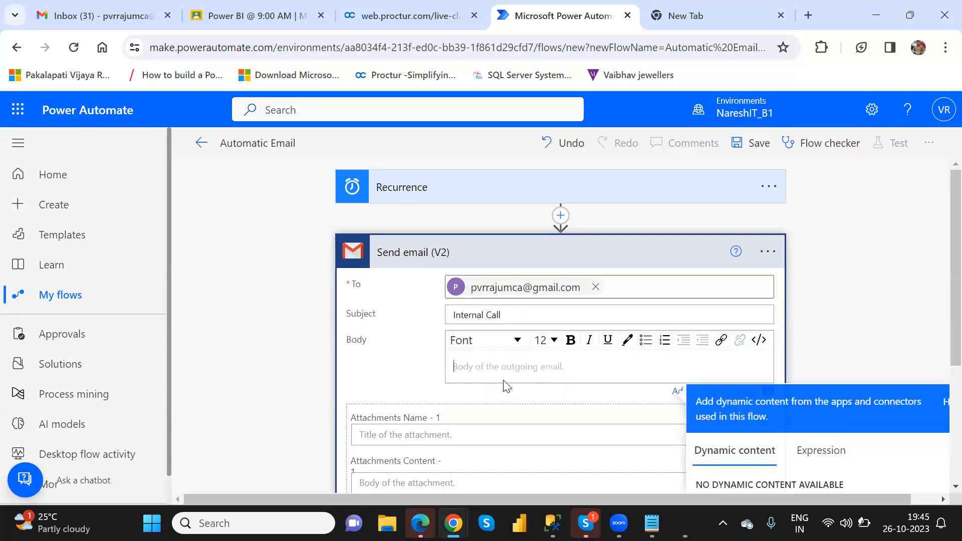
pyautogui.write('Please join the call on dau')
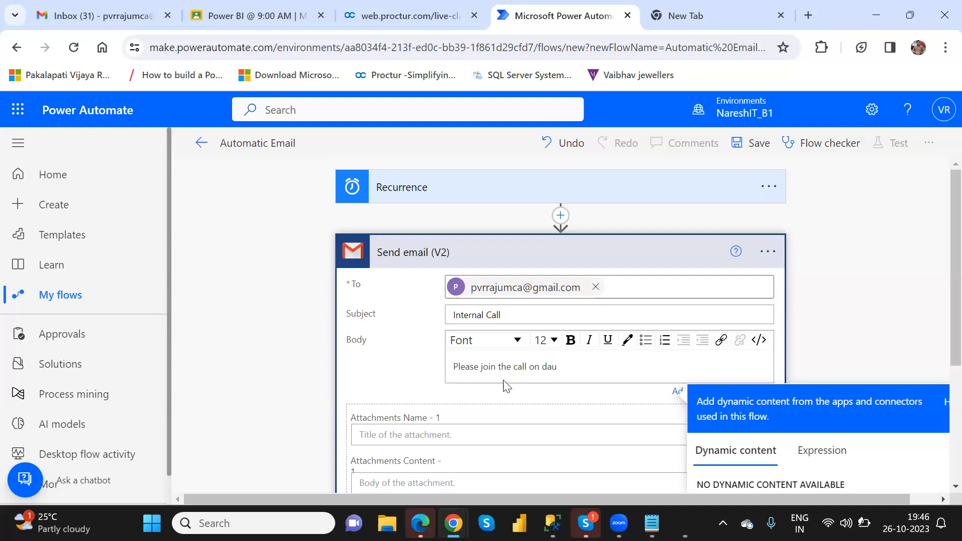
pyautogui.press('BackSpace')
pyautogui.write('ily basis exactly at 8 PM IST')
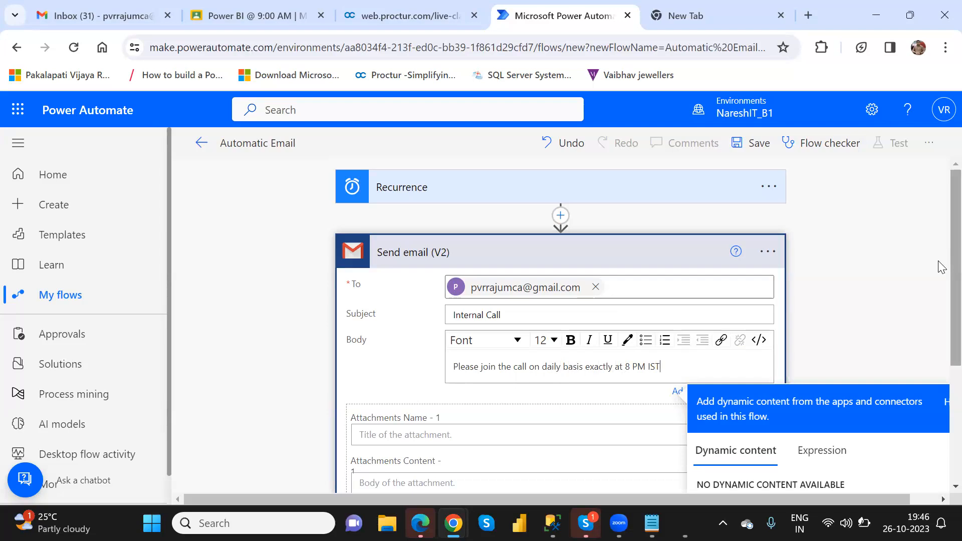
pyautogui.scroll(-4, 939, 273)
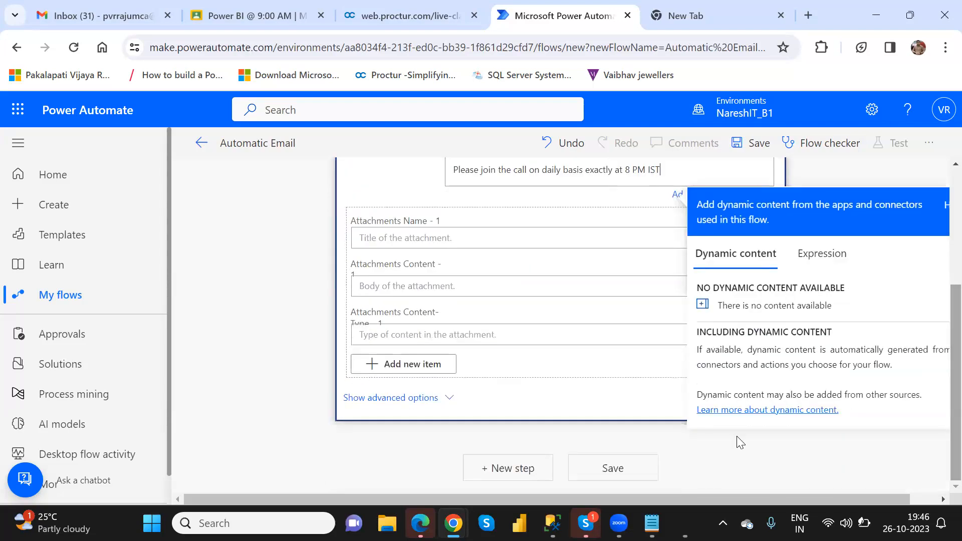
# Save the Automatic Email flow, run a manual test, then go back to My flows
pyautogui.click(626, 466)
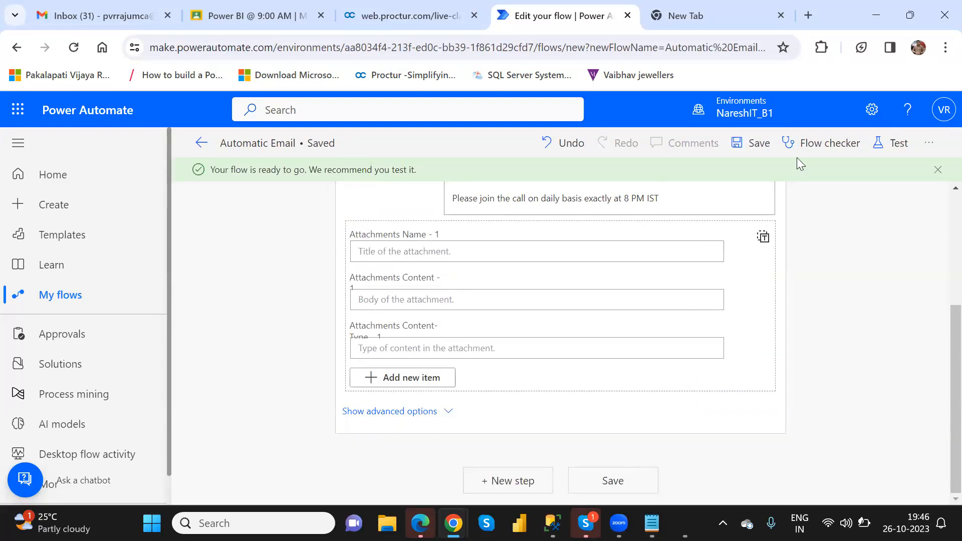
pyautogui.click(897, 145)
pyautogui.click(727, 181)
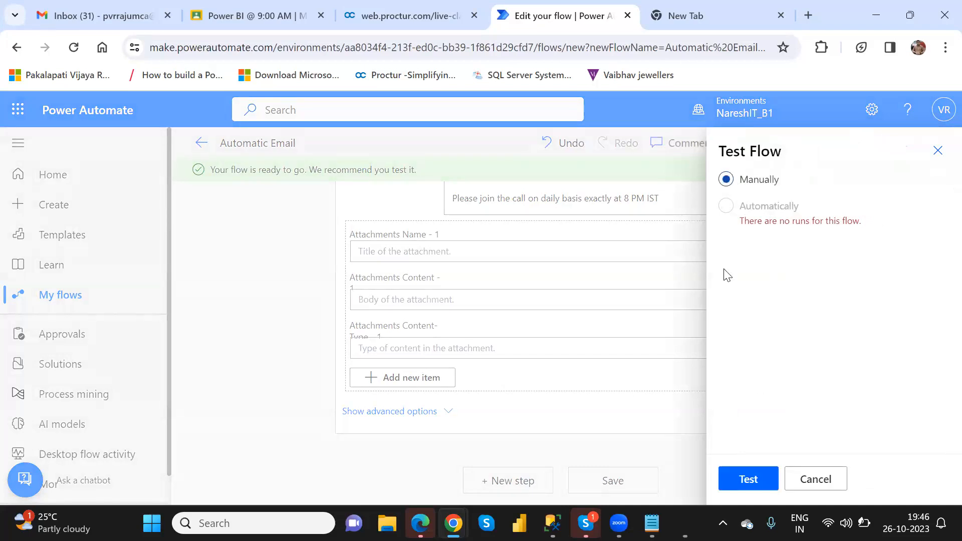
pyautogui.click(752, 479)
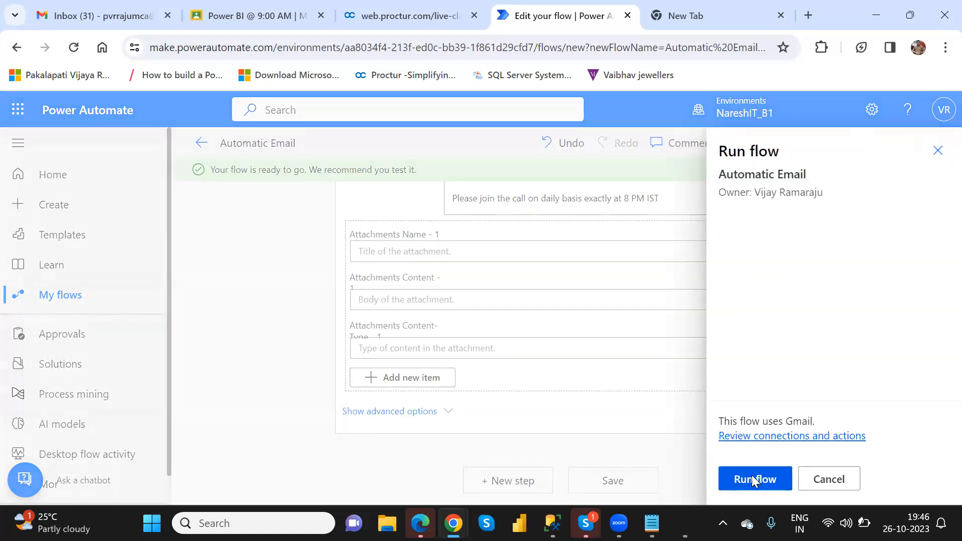
pyautogui.click(751, 478)
pyautogui.click(751, 479)
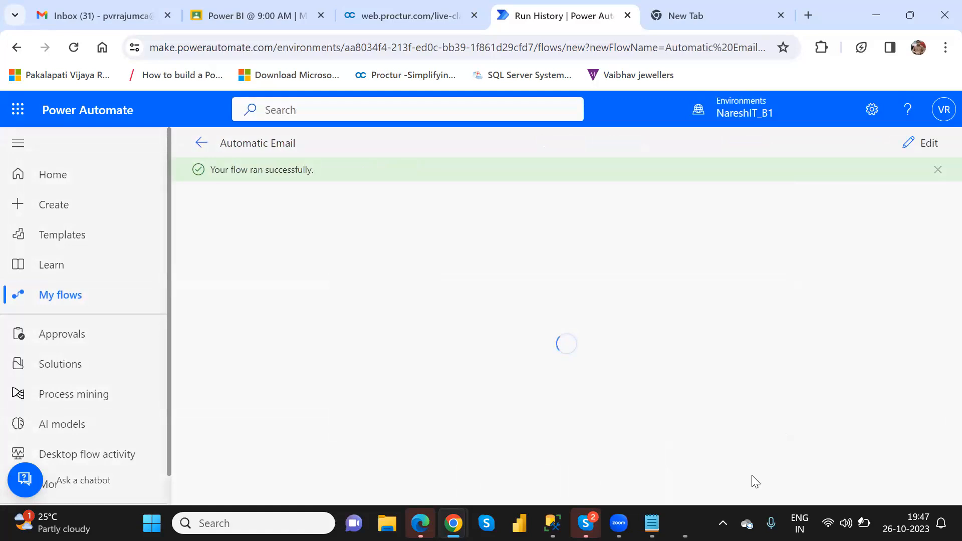
pyautogui.click(69, 299)
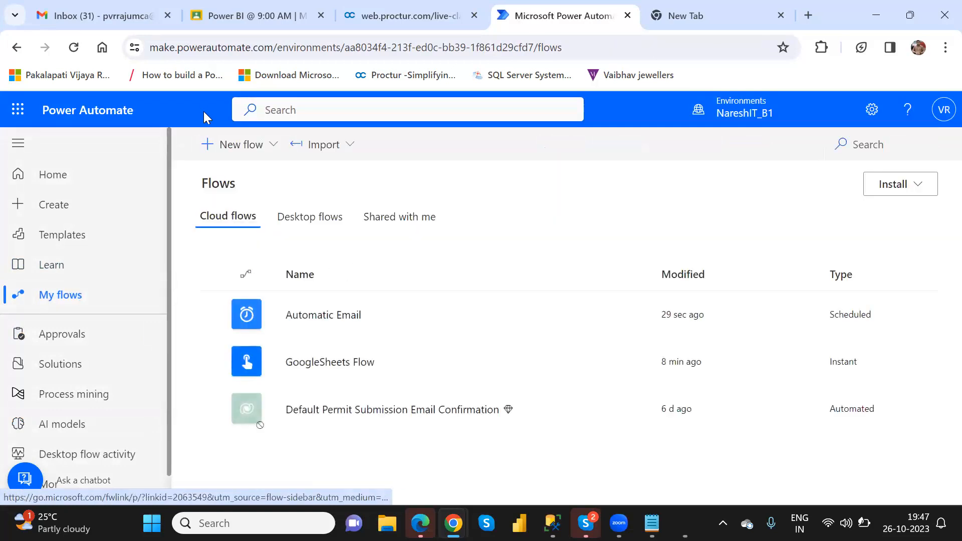
# Refresh the Gmail inbox, read the new 'Internal Call' email, then go back to Power Automate
pyautogui.click(123, 11)
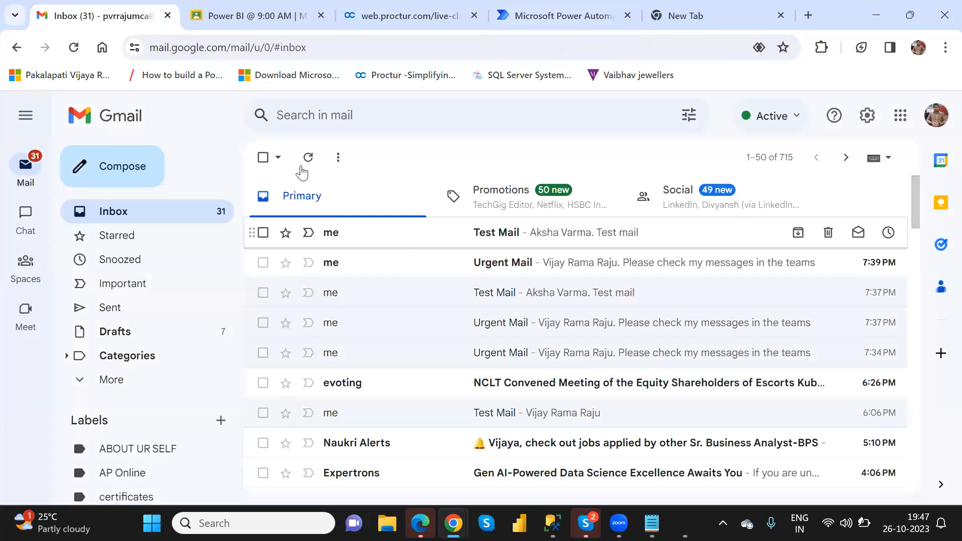
pyautogui.click(71, 49)
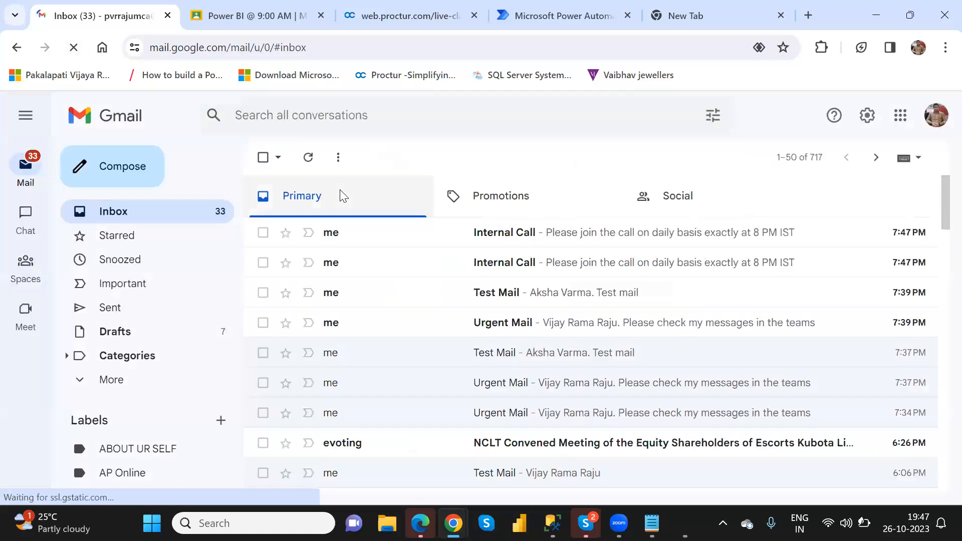
pyautogui.click(500, 234)
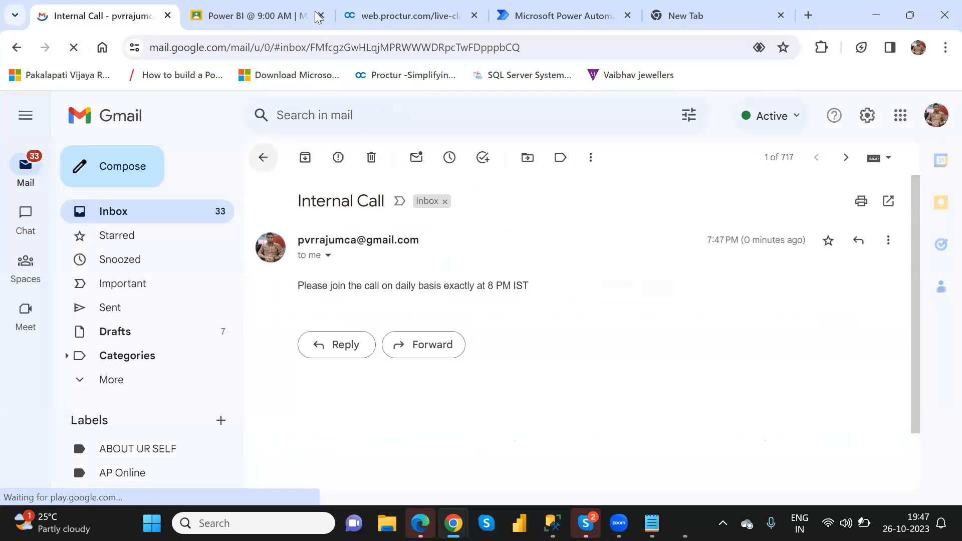
pyautogui.click(537, 5)
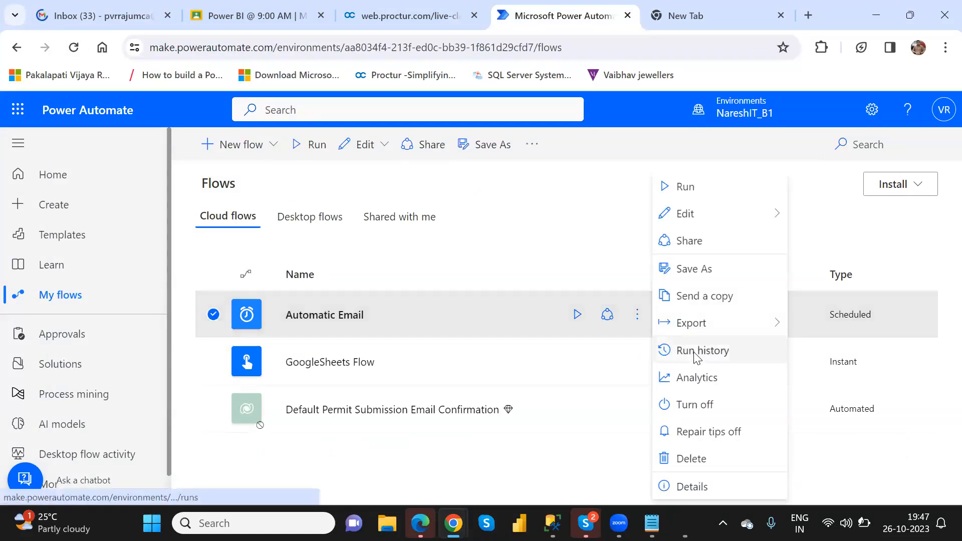
# View Automatic Email's run history and reload it to show four successful runs
pyautogui.click(695, 351)
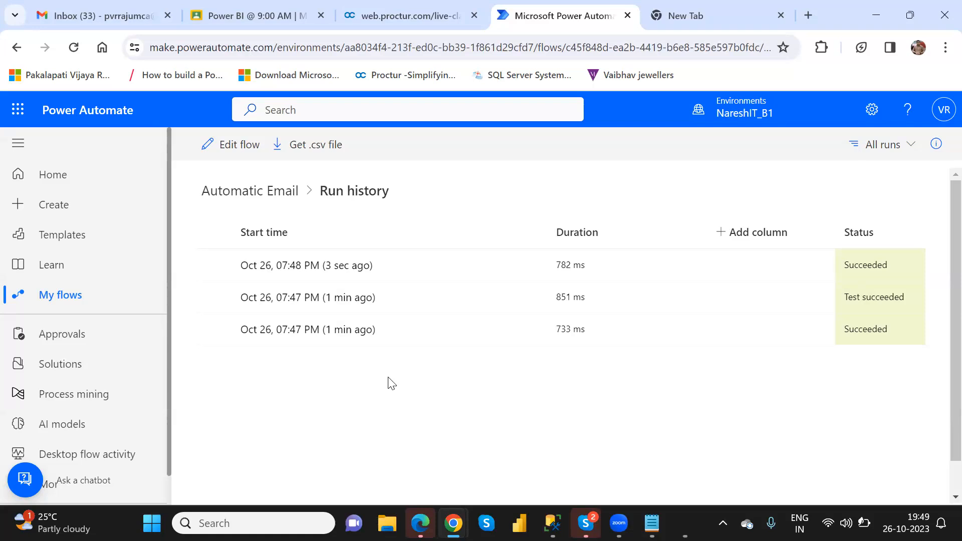
pyautogui.click(82, 46)
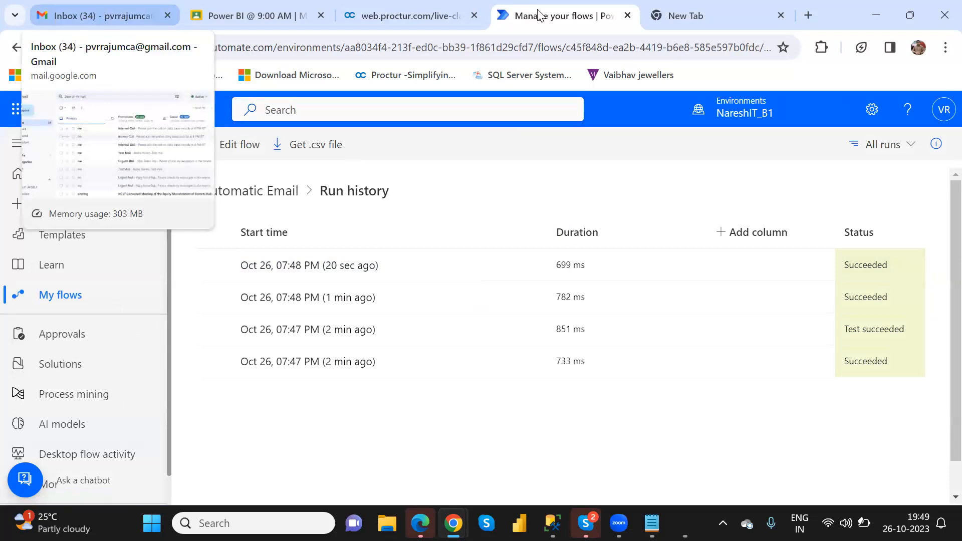
pyautogui.hotkey('ctrl', '1')
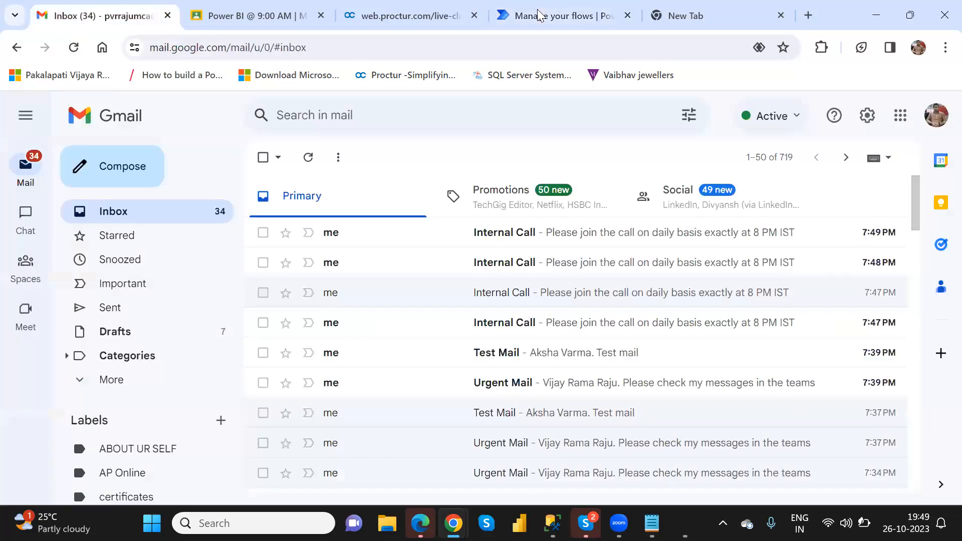
pyautogui.hotkey('ctrl', '4')
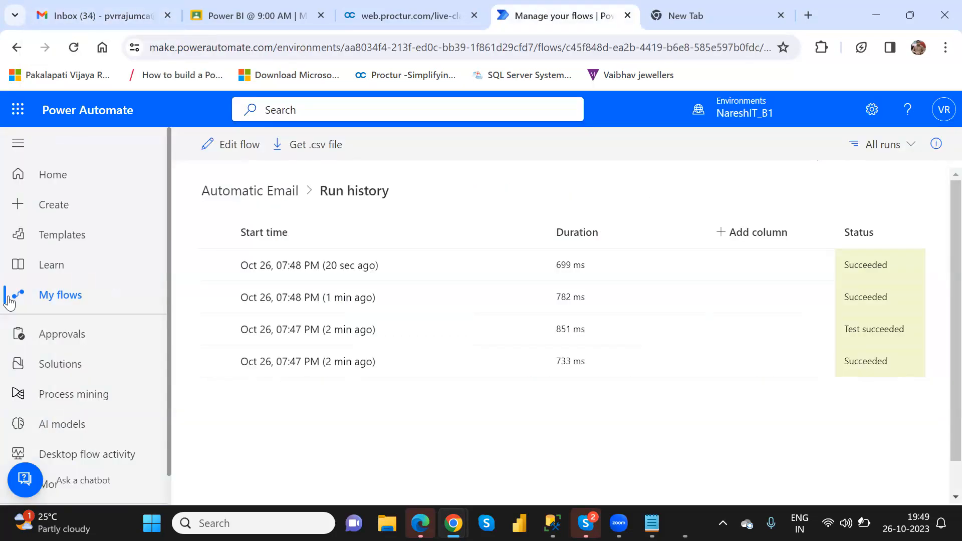
# From My flows, create a blank scheduled cloud flow named 'xyz'
pyautogui.click(65, 300)
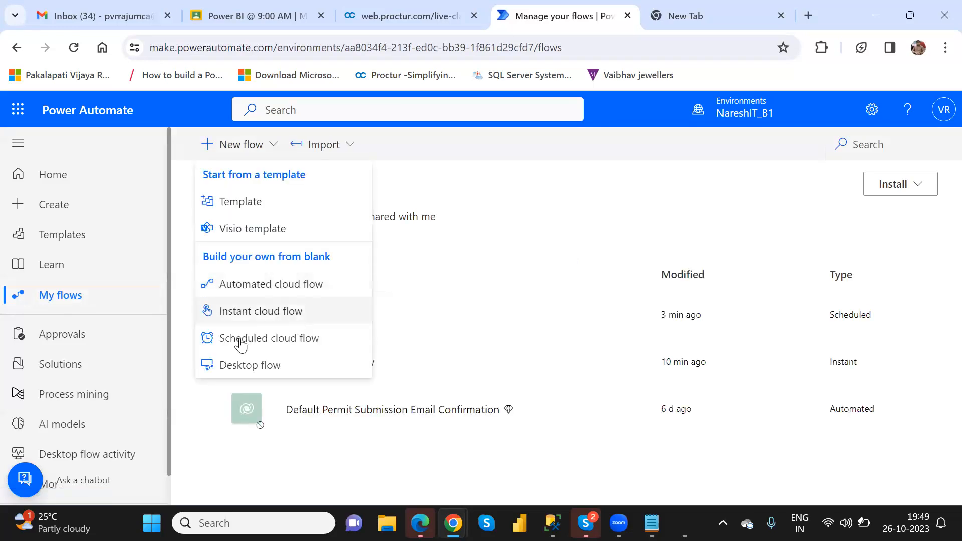
pyautogui.click(319, 350)
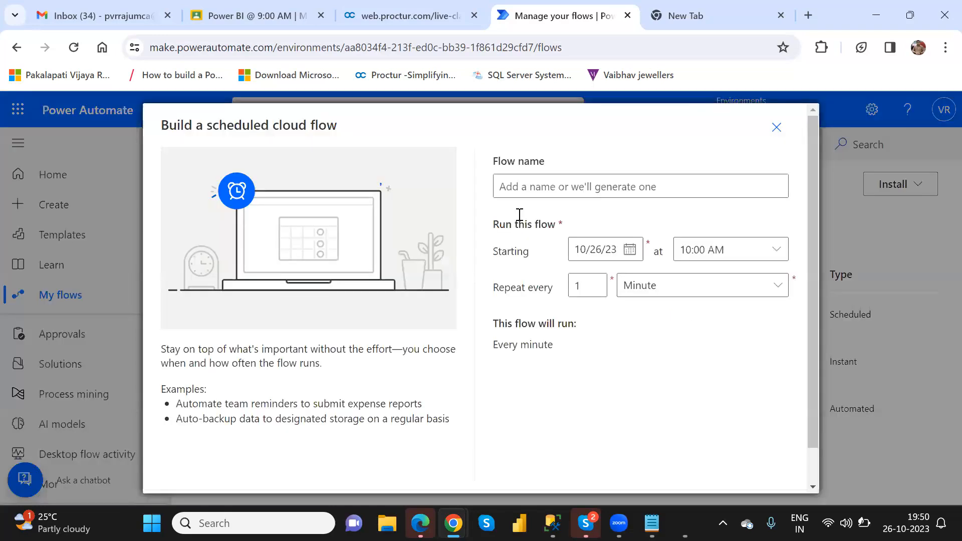
pyautogui.click(543, 189)
pyautogui.write('xyz')
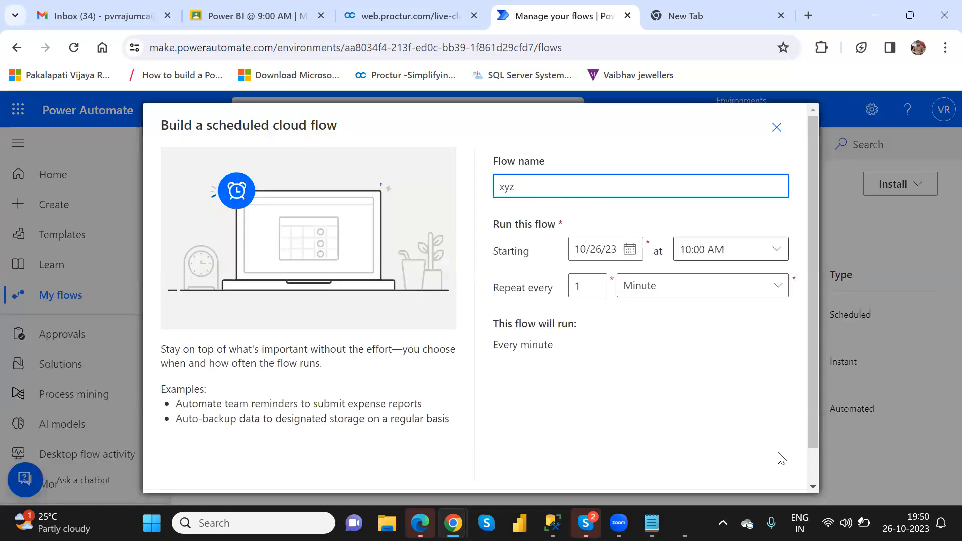
pyautogui.scroll(-1, 813, 474)
pyautogui.scroll(-1, 705, 482)
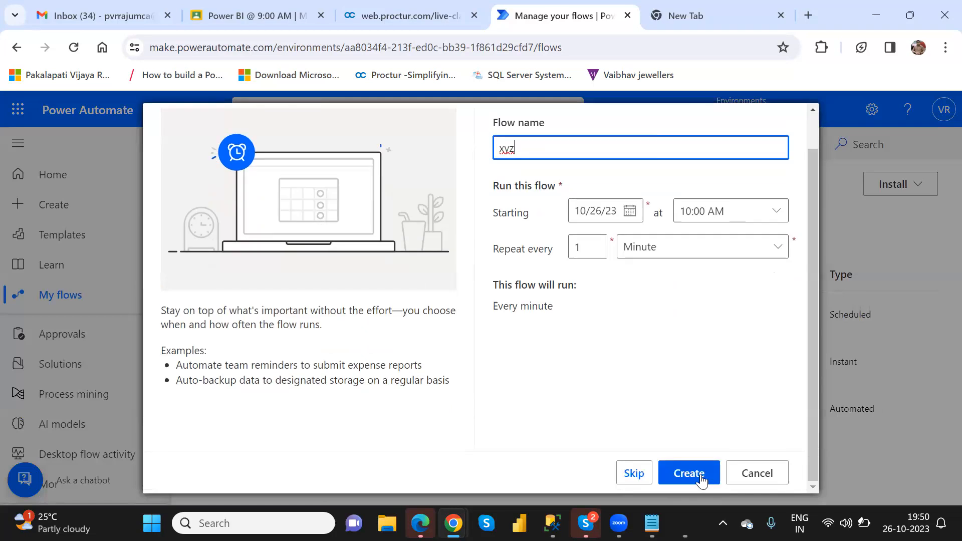
pyautogui.click(704, 478)
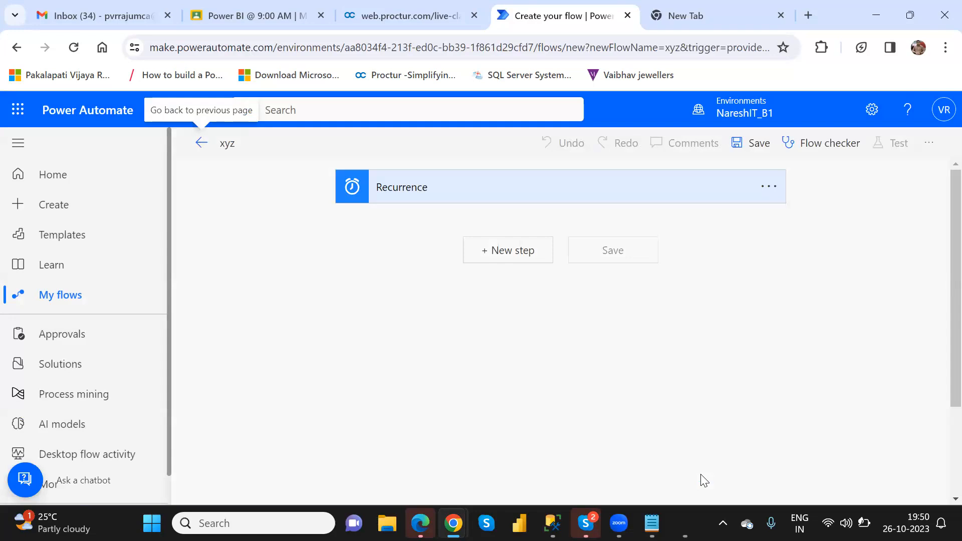
# Add a new step to xyz and choose the OneDrive connector from an 'onedrive' search
pyautogui.click(509, 253)
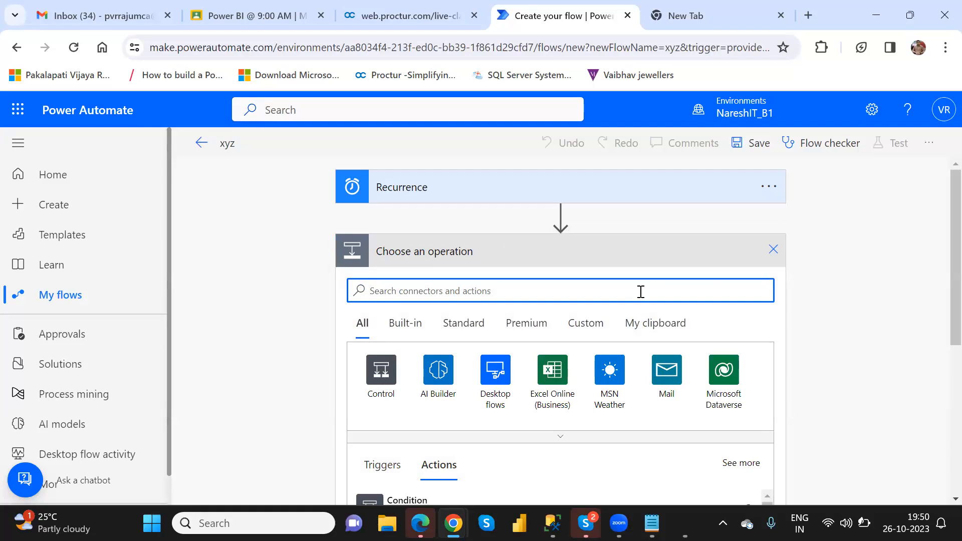
pyautogui.write('intia')
pyautogui.press('BackSpace')
pyautogui.press('BackSpace')
pyautogui.press('BackSpace')
pyautogui.press('BackSpace')
pyautogui.press('BackSpace')
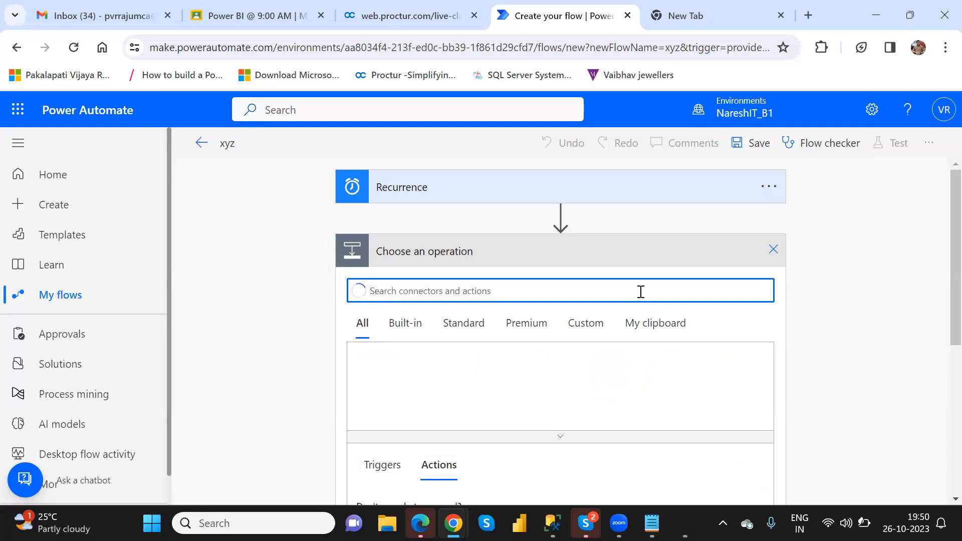
pyautogui.write('one')
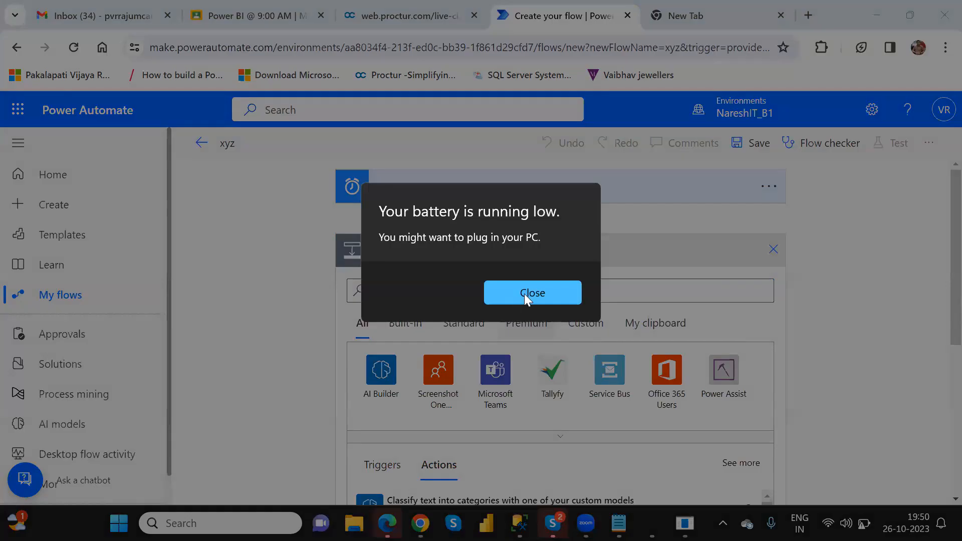
pyautogui.click(524, 293)
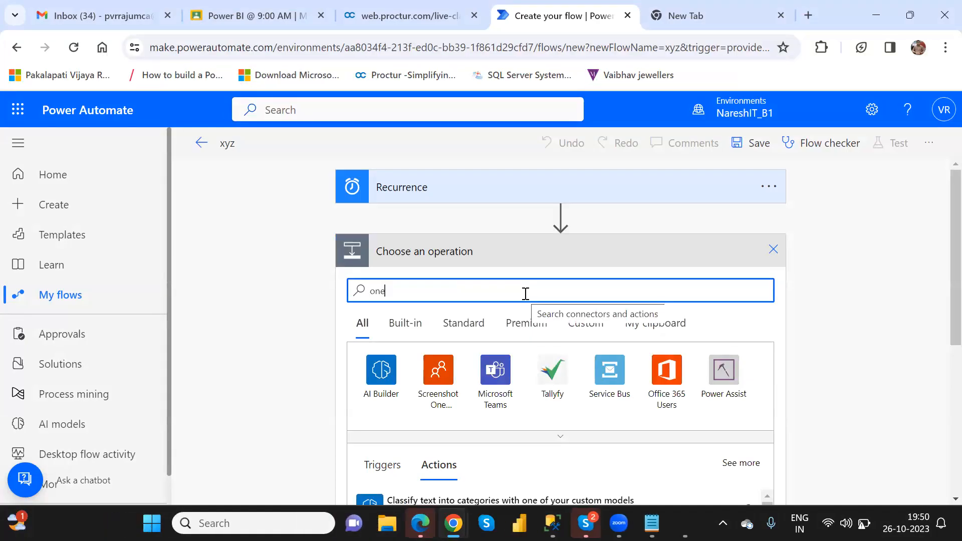
pyautogui.write('dri')
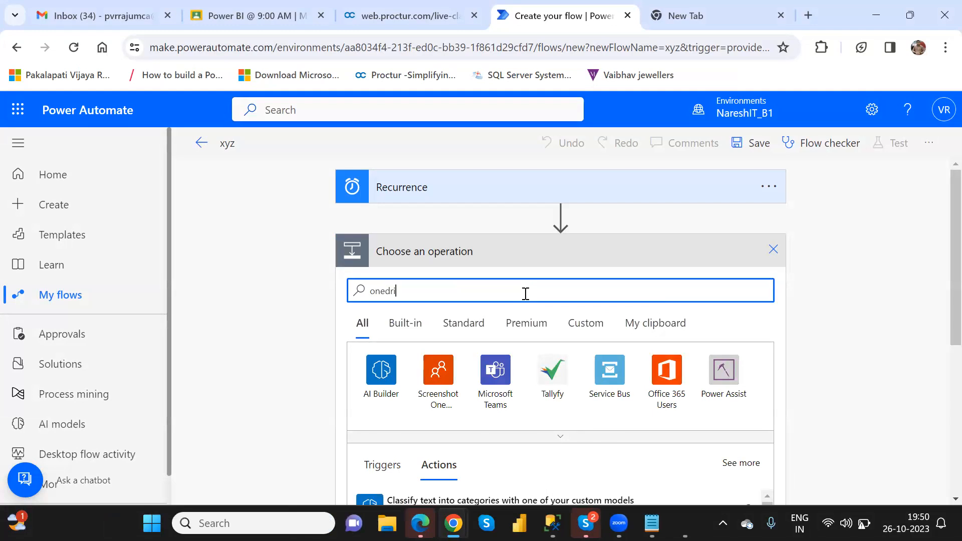
pyautogui.write('ve')
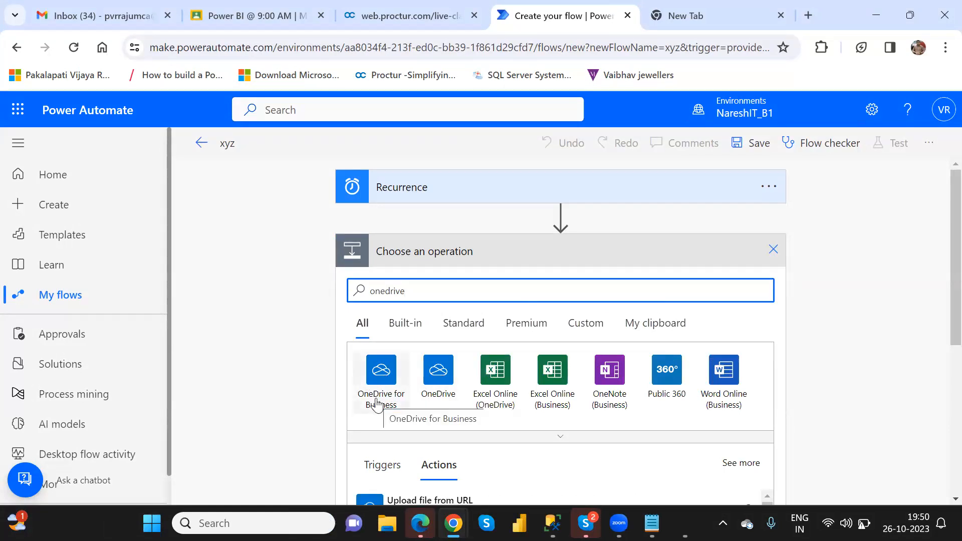
pyautogui.click(436, 380)
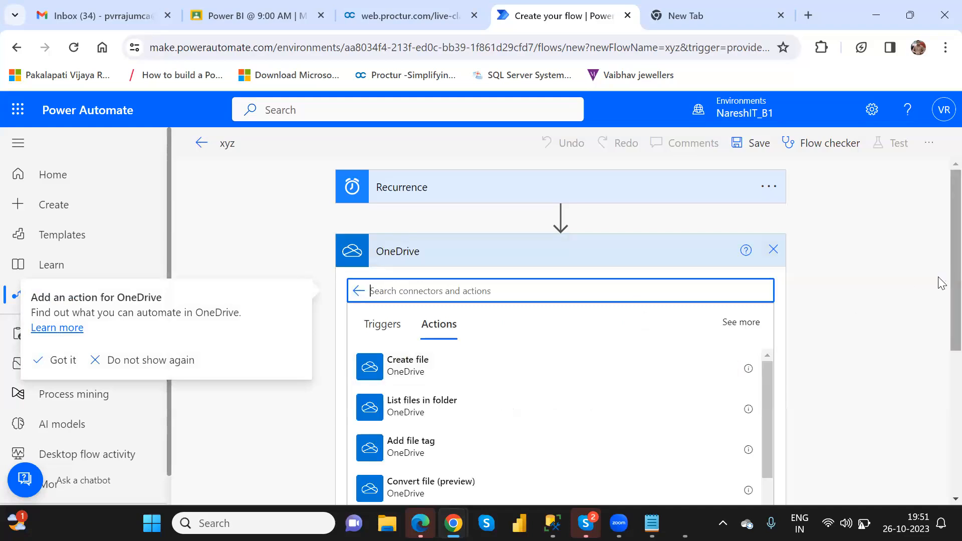
# Browse the OneDrive actions list, such as Copy file, Update file and Upload file from URL
pyautogui.scroll(-4, 941, 283)
pyautogui.scroll(1, 942, 371)
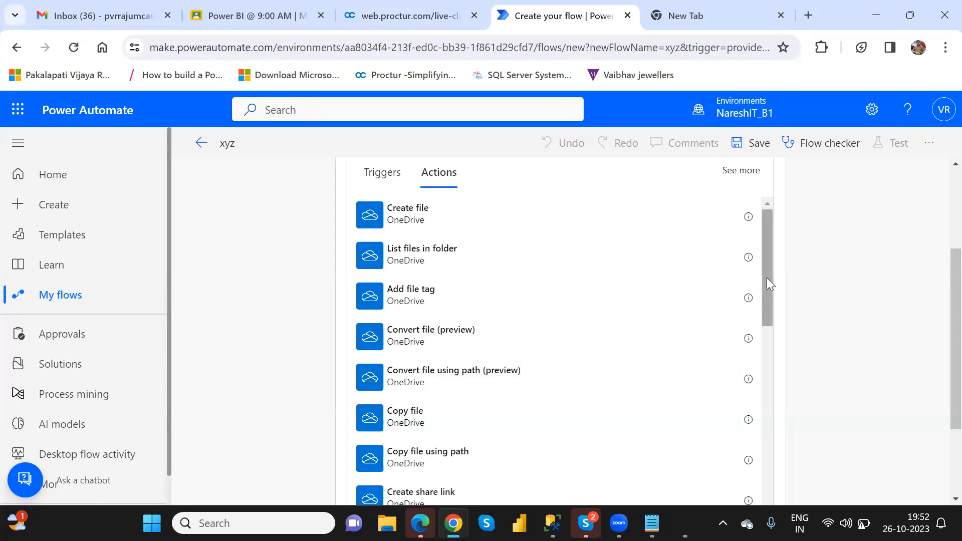
pyautogui.moveTo(767, 277); pyautogui.dragTo(777, 498)
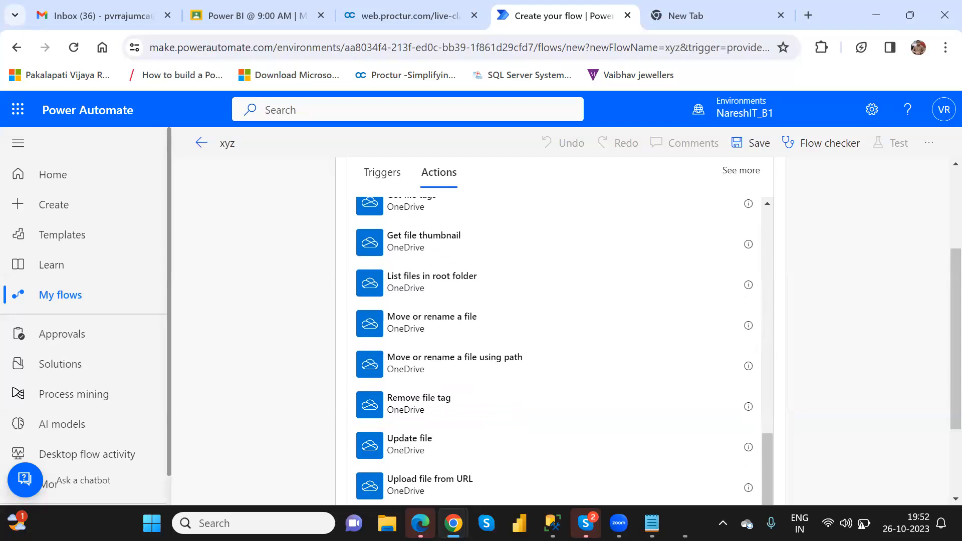
pyautogui.moveTo(769, 471); pyautogui.dragTo(807, 486)
pyautogui.scroll(10, 763, 228)
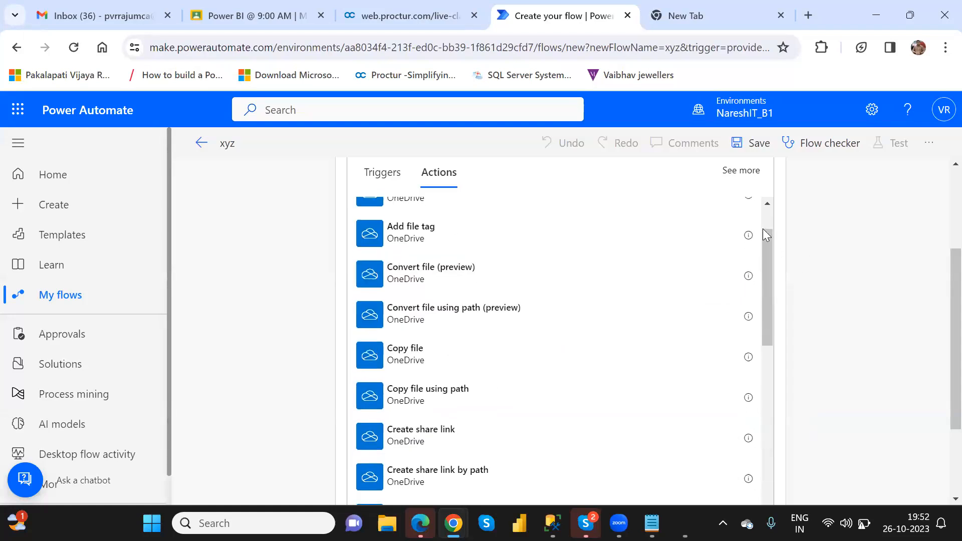
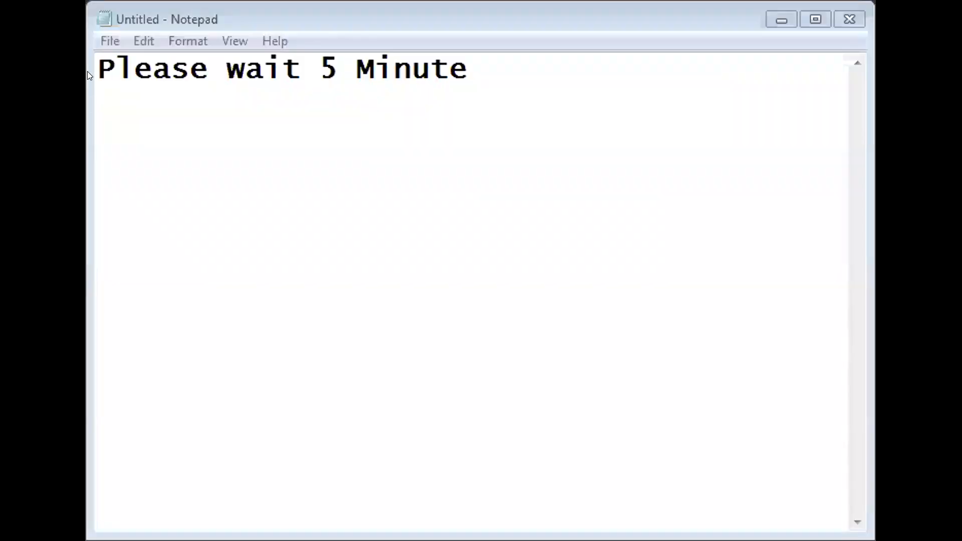
# Push the Notepad message further down the page with an extra blank line before it
pyautogui.rightClick(91, 73)
pyautogui.press('Escape')
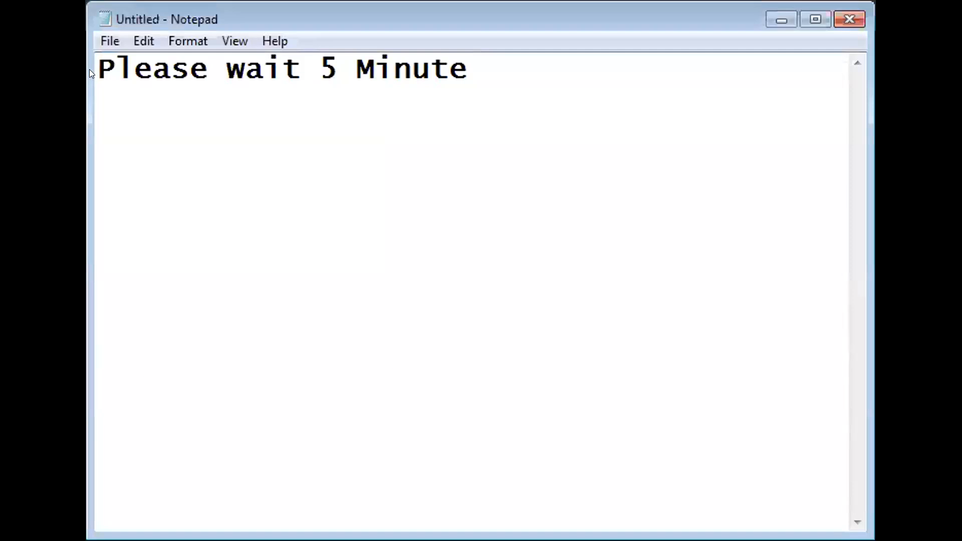
pyautogui.click(100, 72)
pyautogui.rightClick(101, 73)
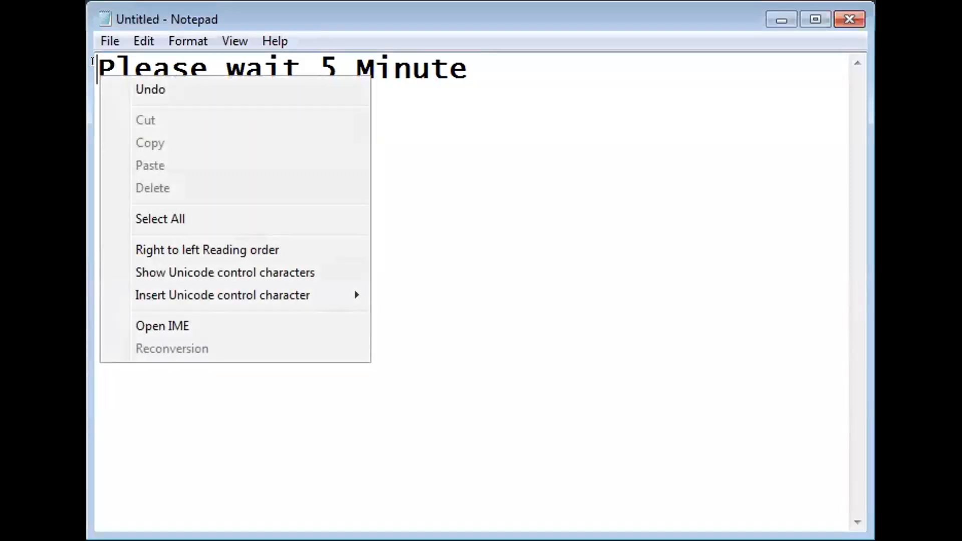
pyautogui.rightClick(101, 72)
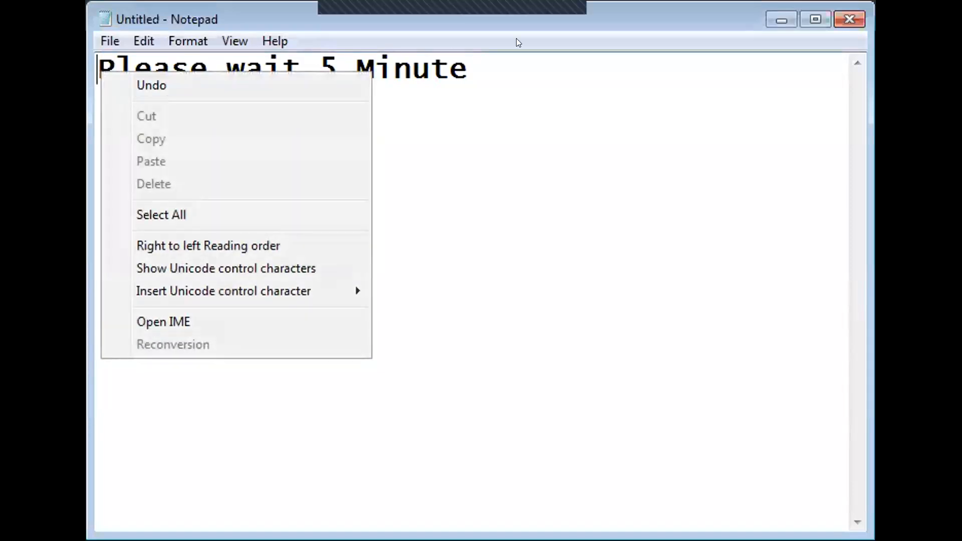
pyautogui.click(603, 78)
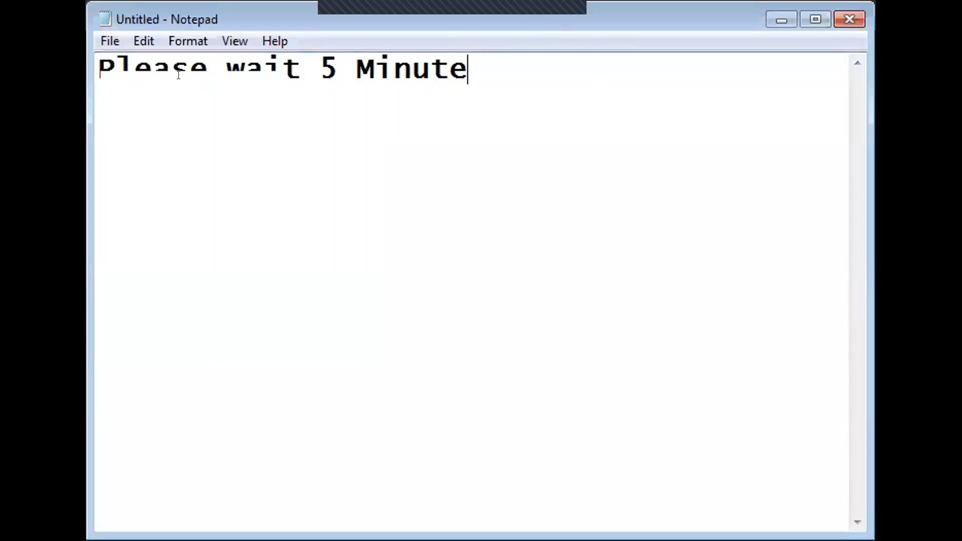
pyautogui.click(97, 70)
pyautogui.write('\\\\')
pyautogui.press('BackSpace')
pyautogui.press('BackSpace')
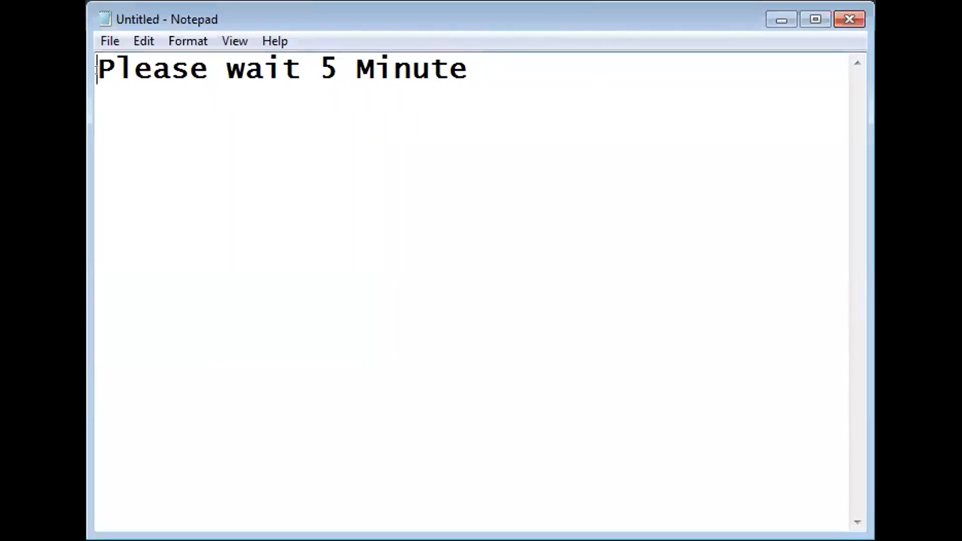
pyautogui.press('Return')
pyautogui.press('Return')
pyautogui.press('Return')
pyautogui.press('Return')
pyautogui.press('Return')
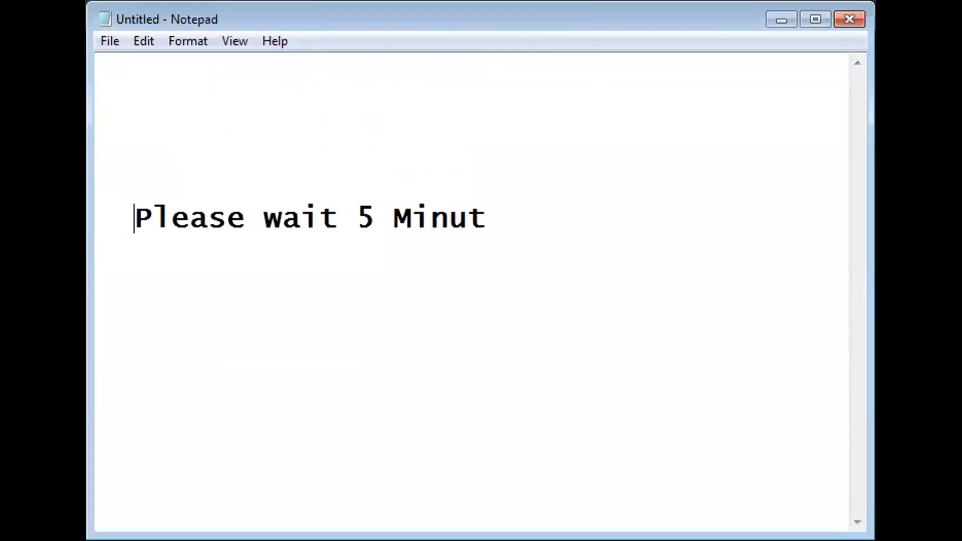
# Add 's' to Minute and replace the 5 with 3, giving 'Please wait 3 Minutes'
pyautogui.press('End')
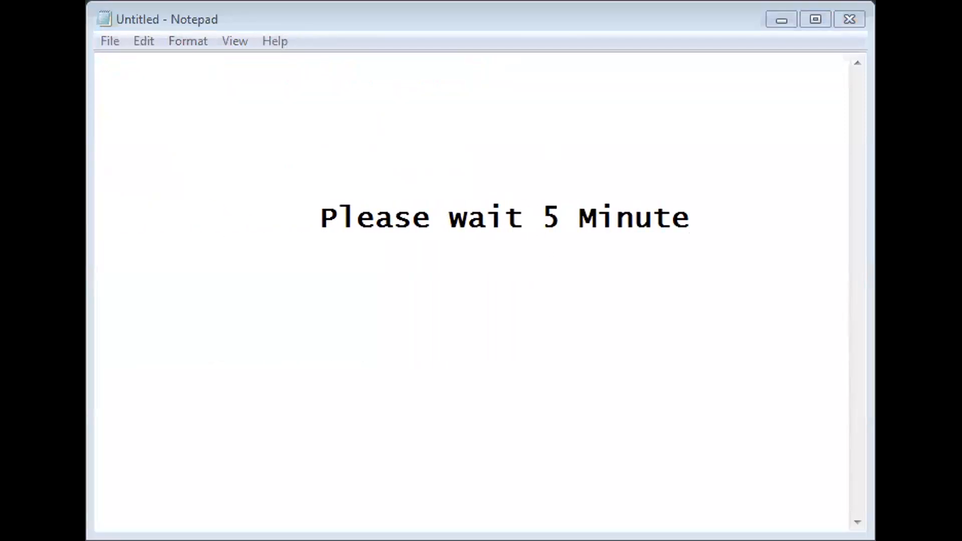
pyautogui.write('s')
pyautogui.click(572, 206)
pyautogui.click(538, 209)
pyautogui.press('Delete')
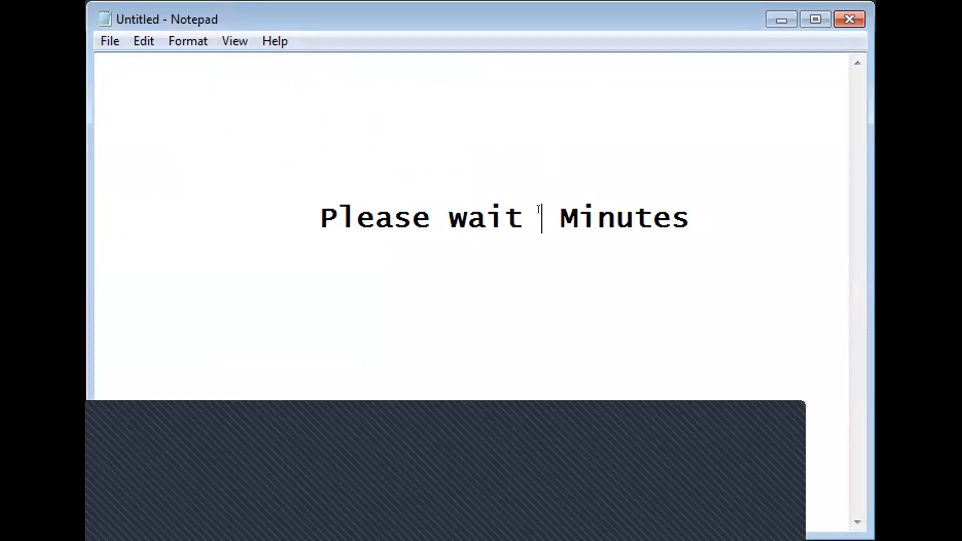
pyautogui.write('3')
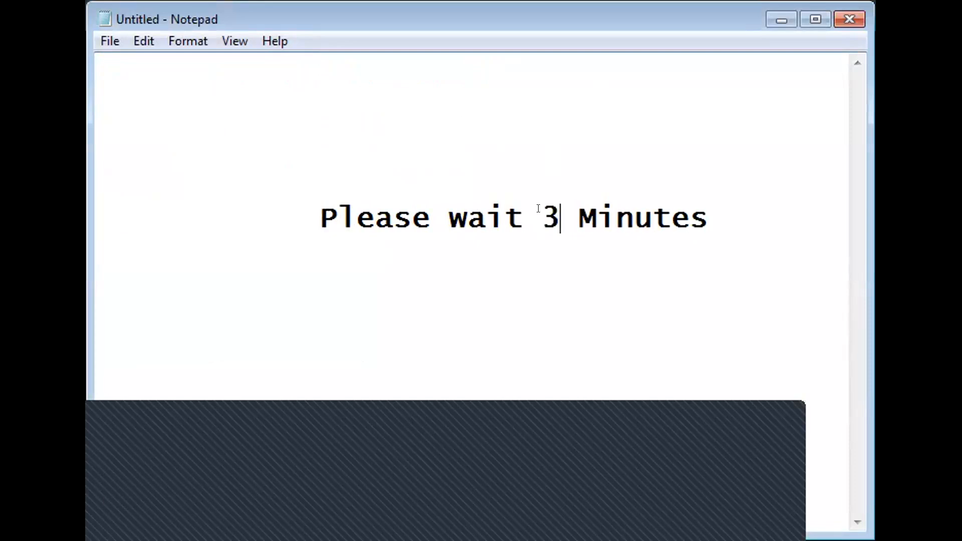